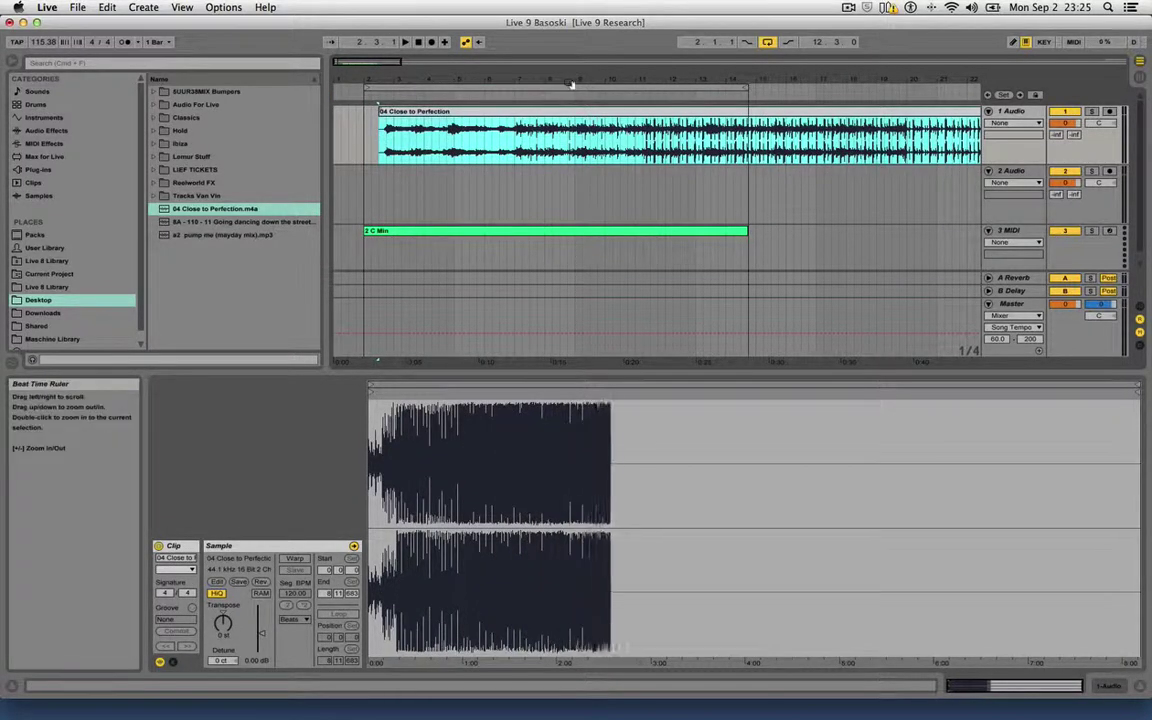
Audition the 04 Close to Perfection clip, split it on the hit just before bar 21, and delete the part before the split.
drag(571, 81, 493, 80)
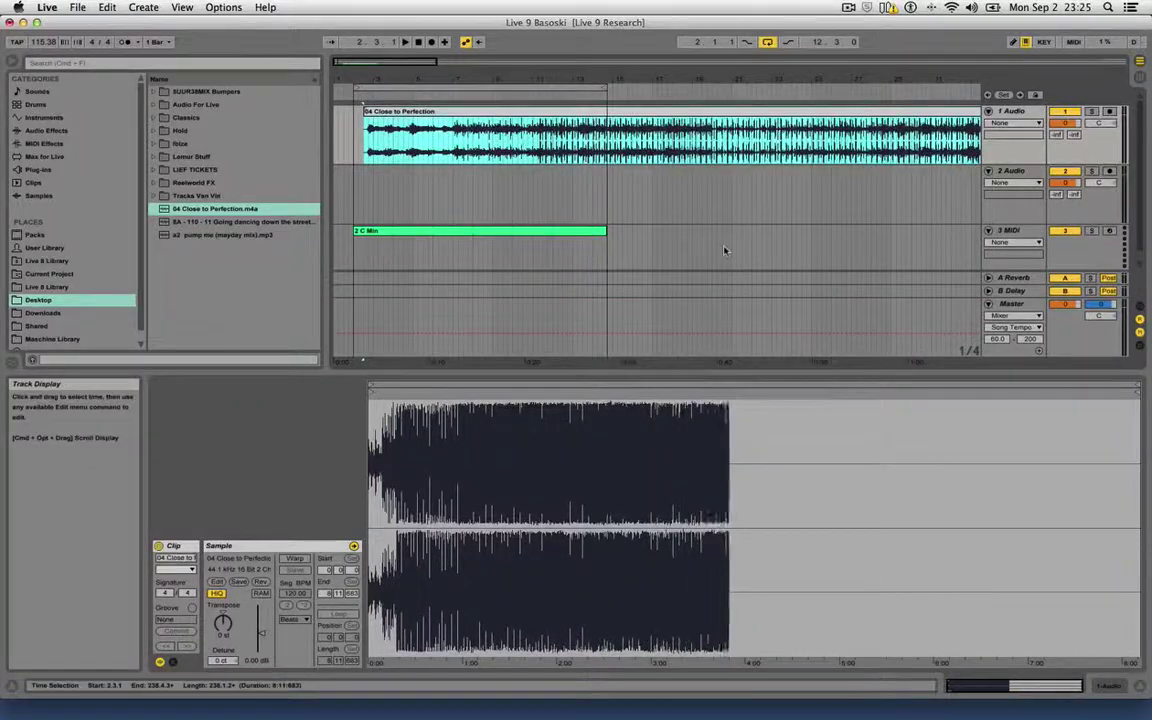
click(558, 155)
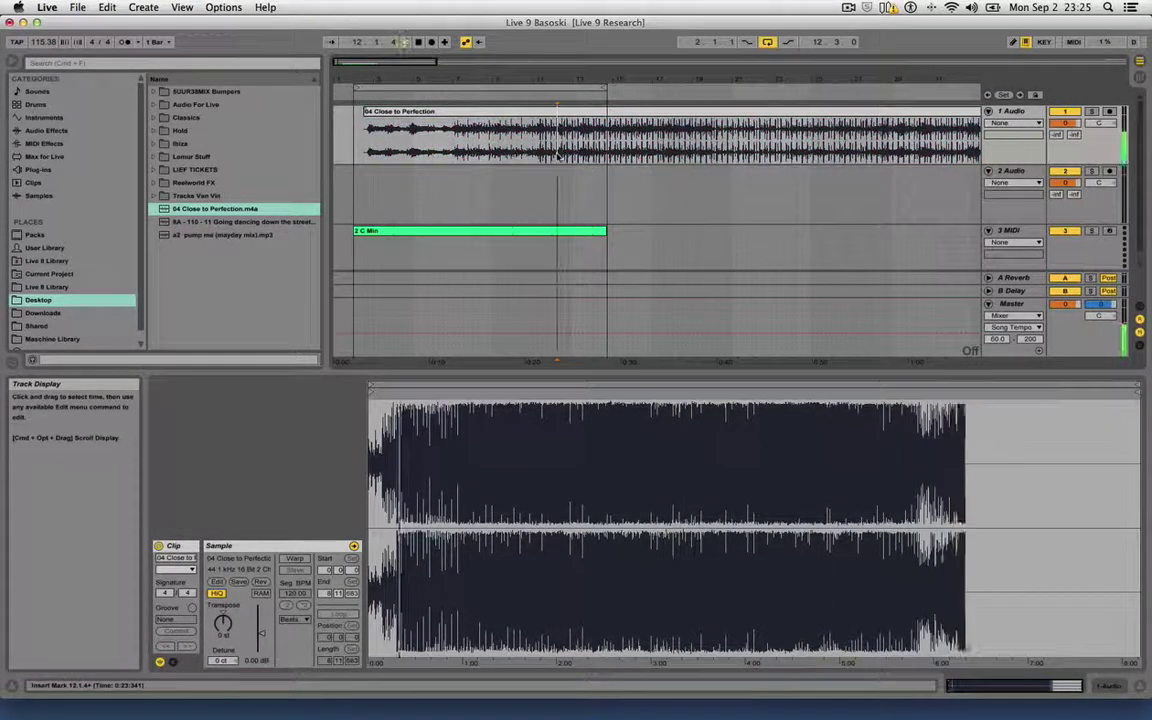
key(space)
key(space)
key(space)
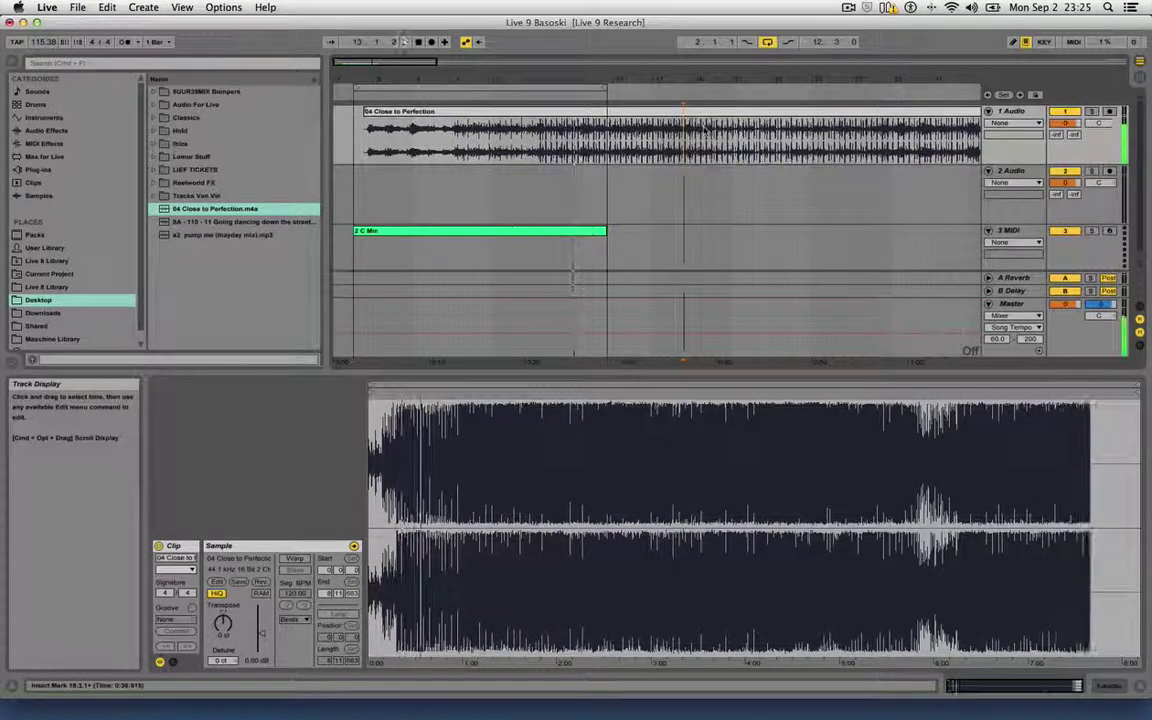
drag(592, 80, 575, 170)
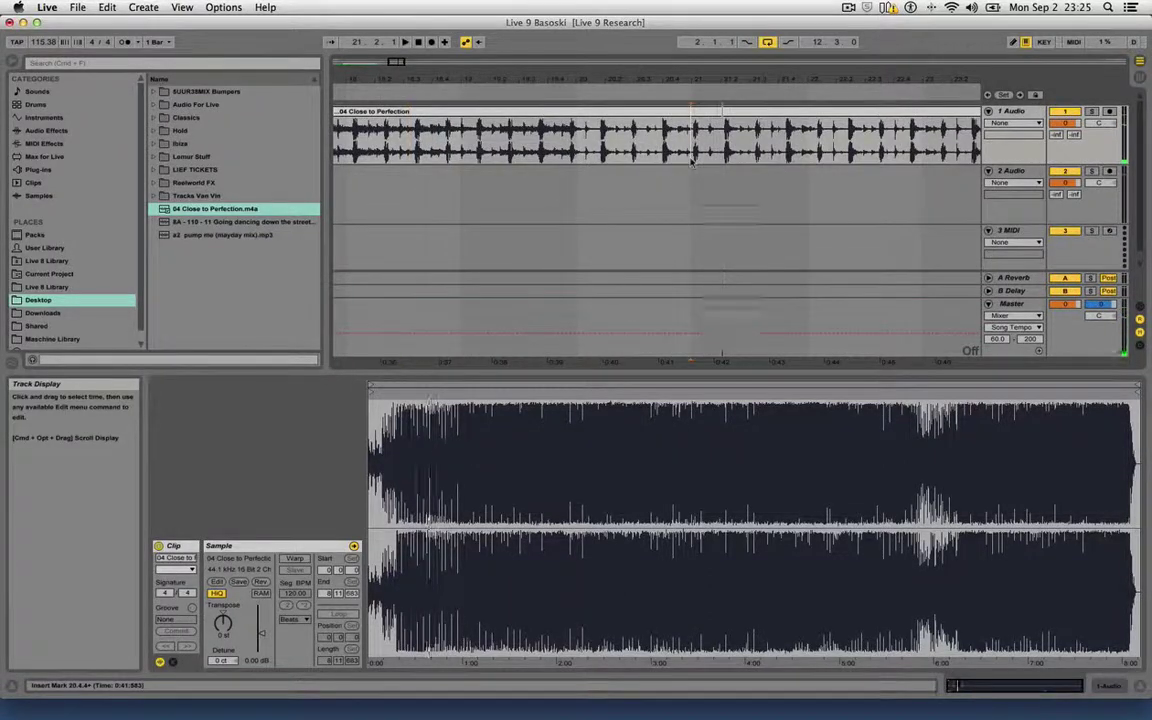
key(super+e)
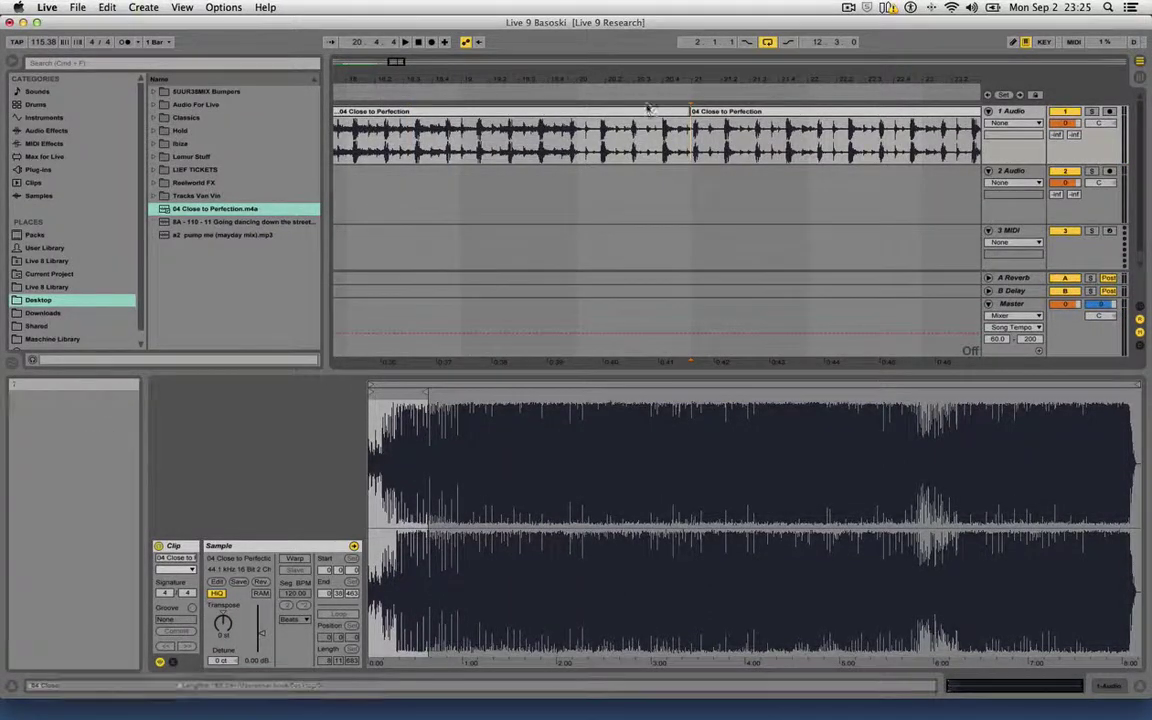
click(648, 113)
key(Delete)
Move the remaining clip back to about 20.2 and trim it to about one bar by splitting it and deleting the rest.
drag(718, 115, 605, 98)
click(604, 97)
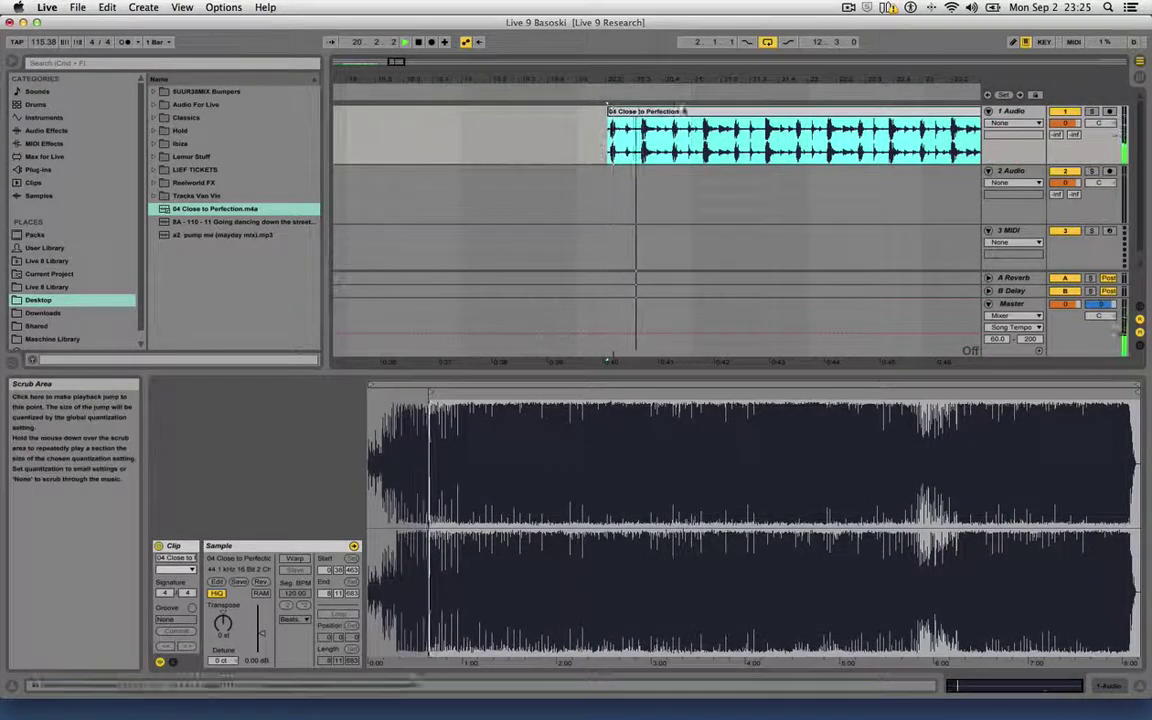
click(746, 155)
key(super+e)
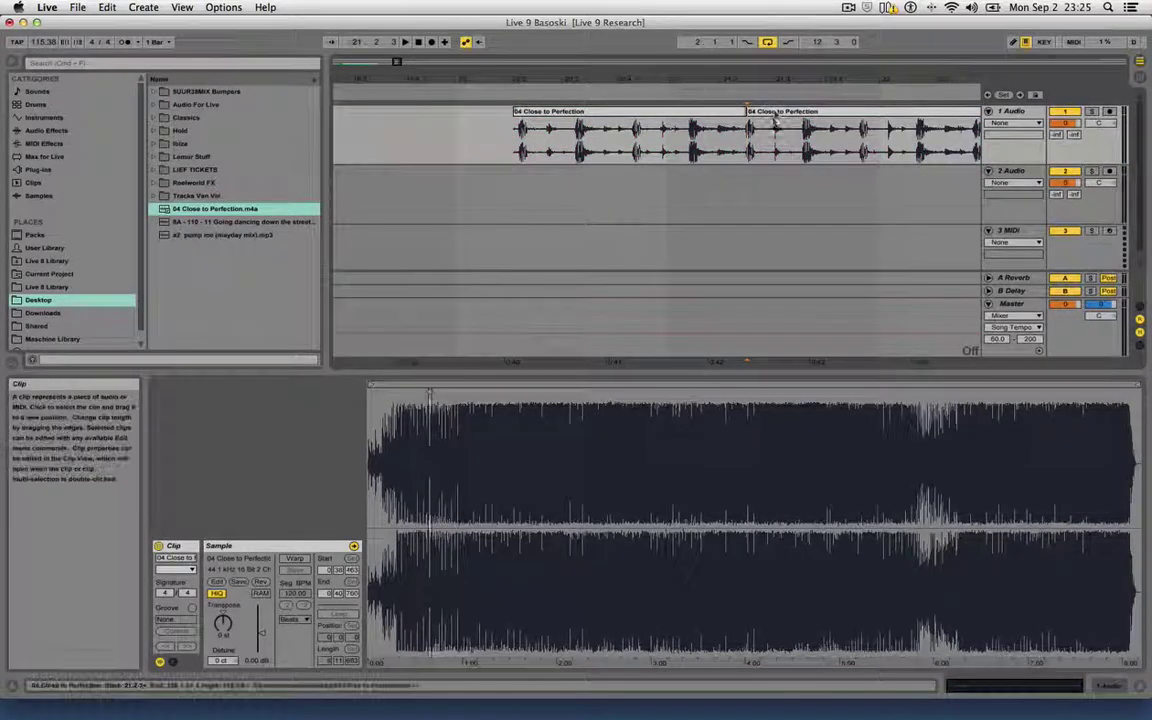
click(752, 145)
key(Delete)
Move the one-bar clip close to the start of bar 20 and turn on Warp for it.
click(618, 114)
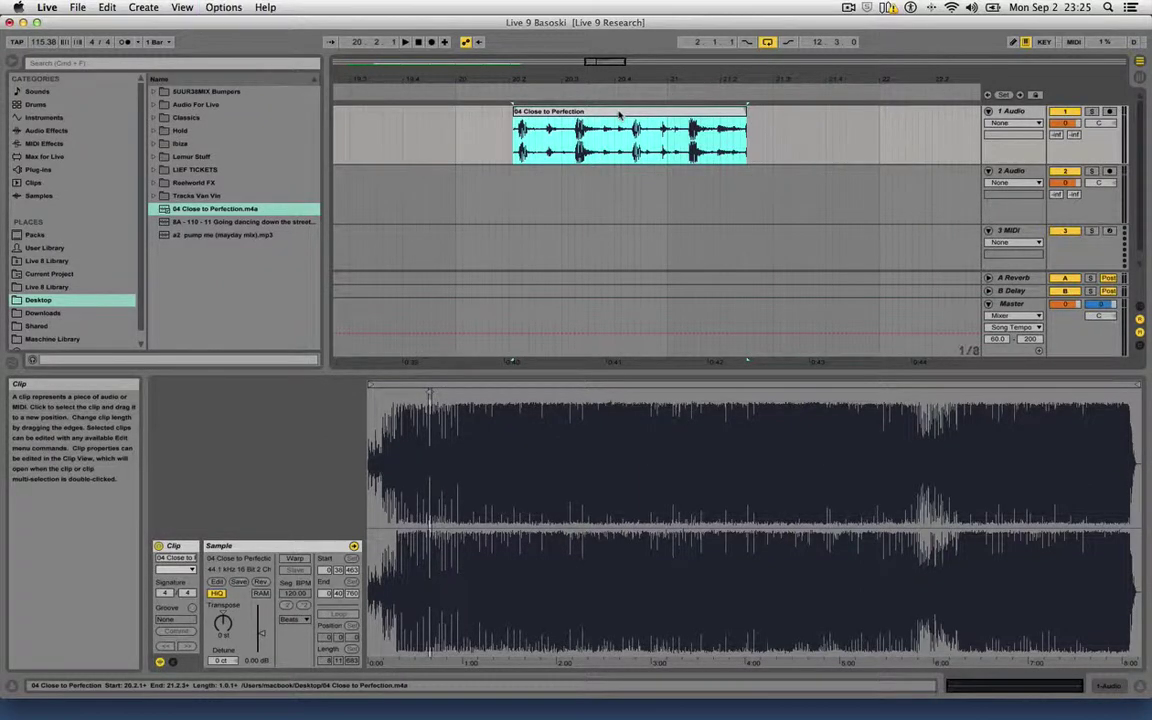
drag(565, 114, 512, 114)
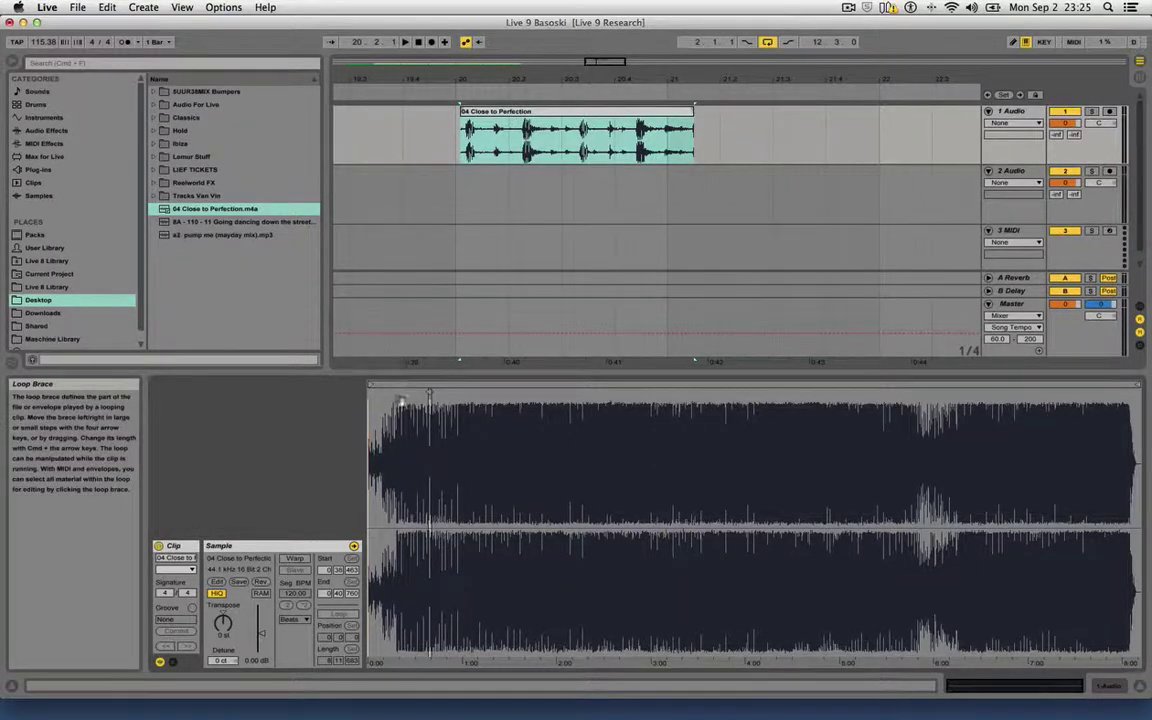
drag(381, 421, 381, 520)
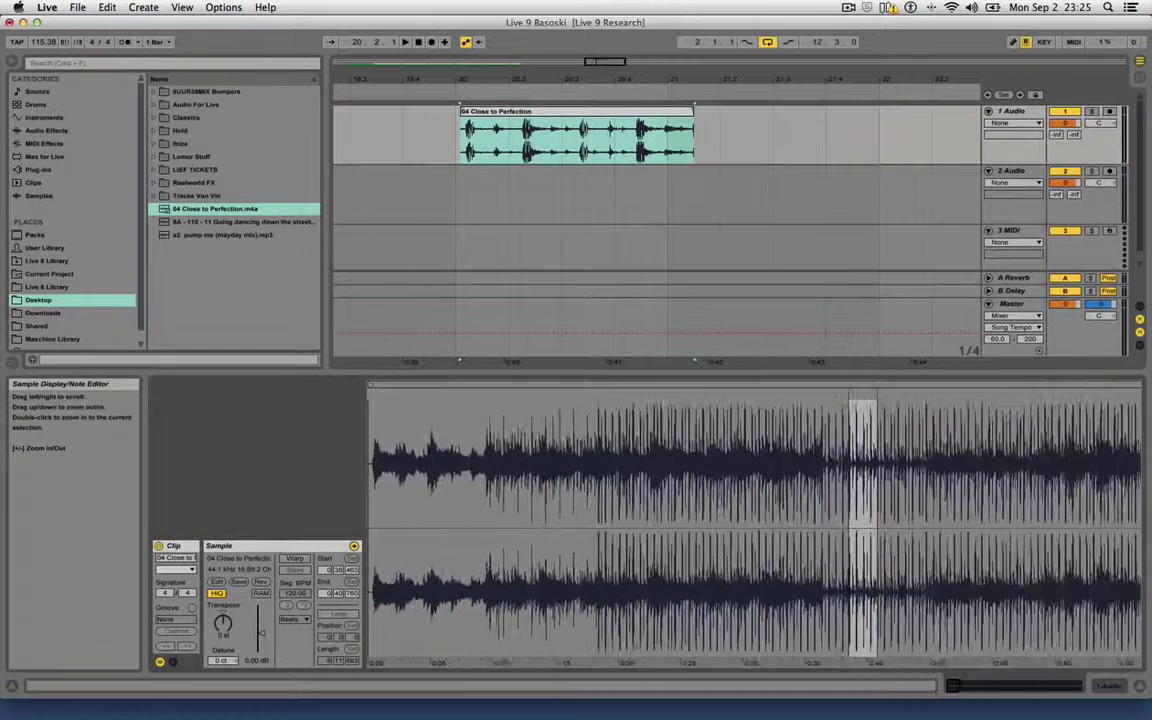
drag(866, 416, 861, 404)
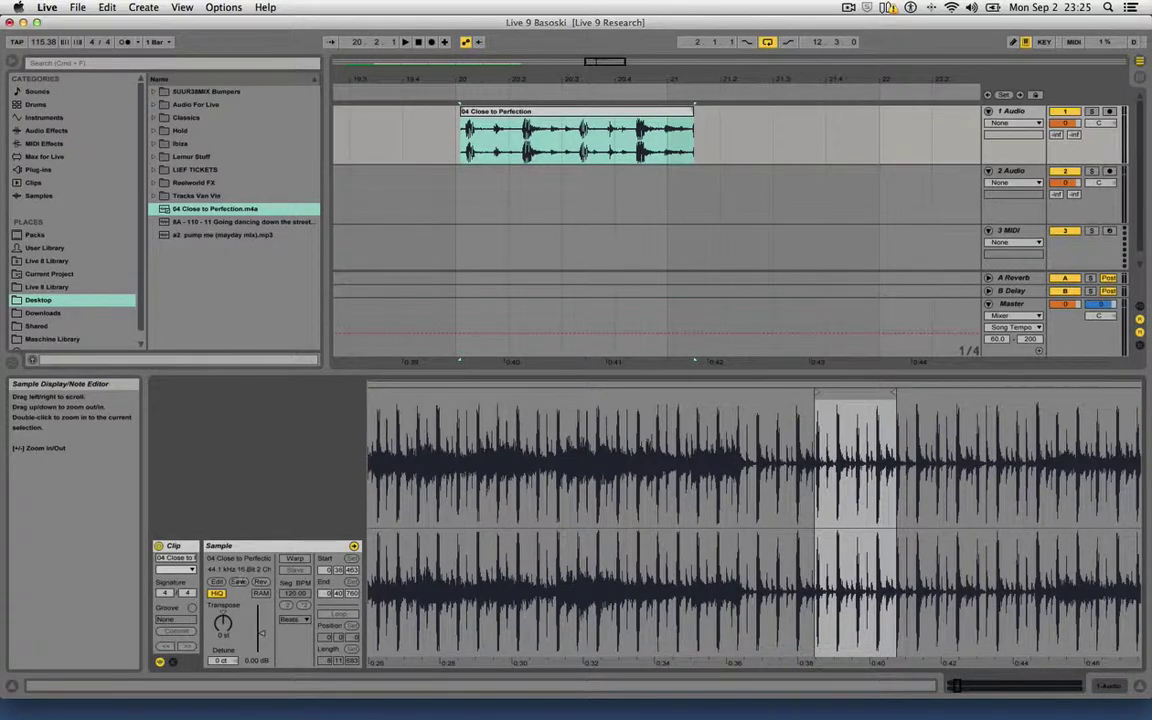
click(294, 558)
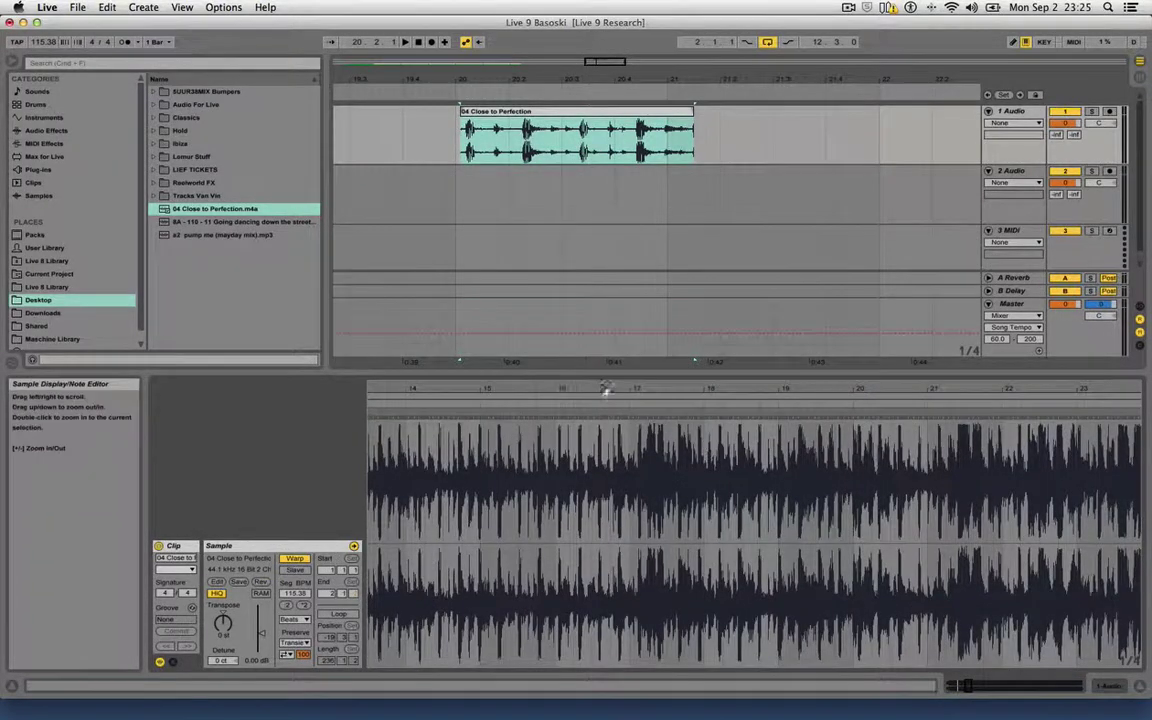
Crop the clip's sample to the selected one-bar section.
drag(608, 388, 608, 305)
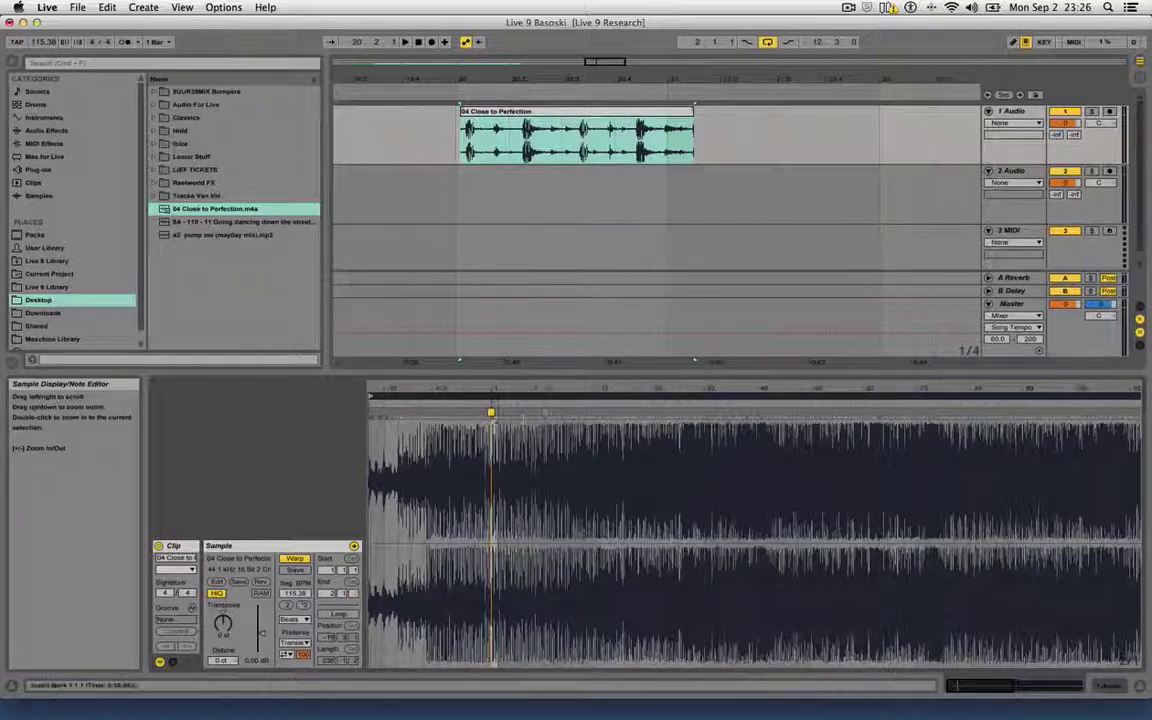
drag(491, 389, 495, 440)
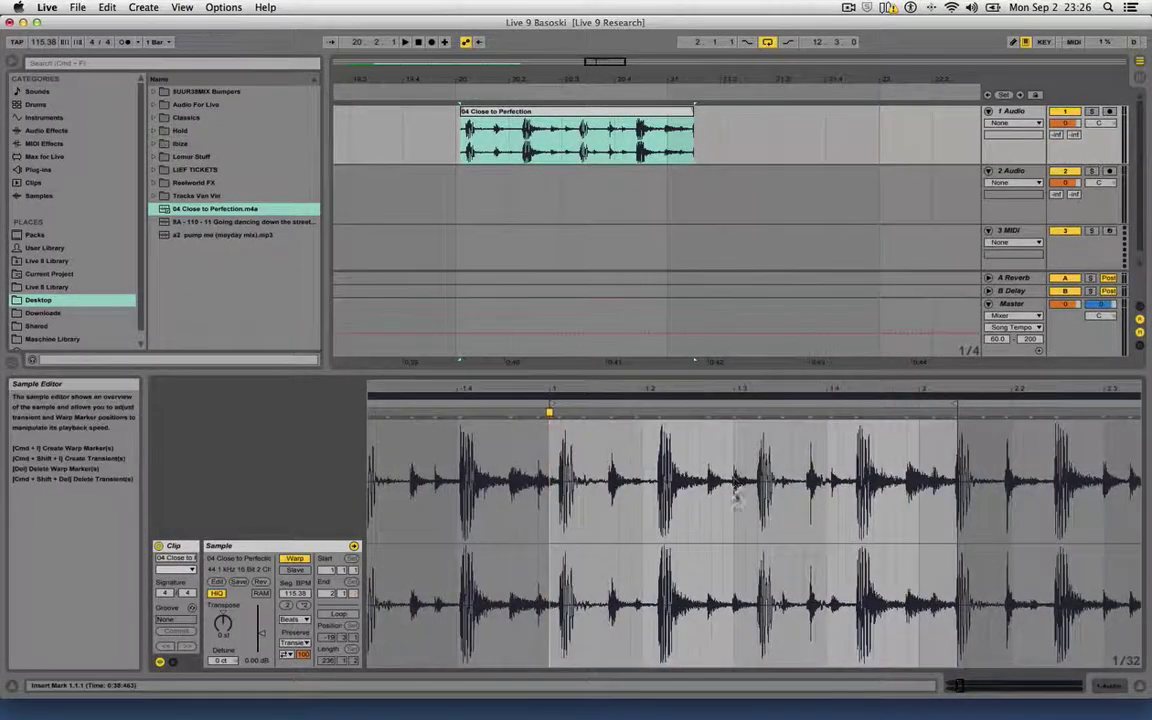
right_click(732, 508)
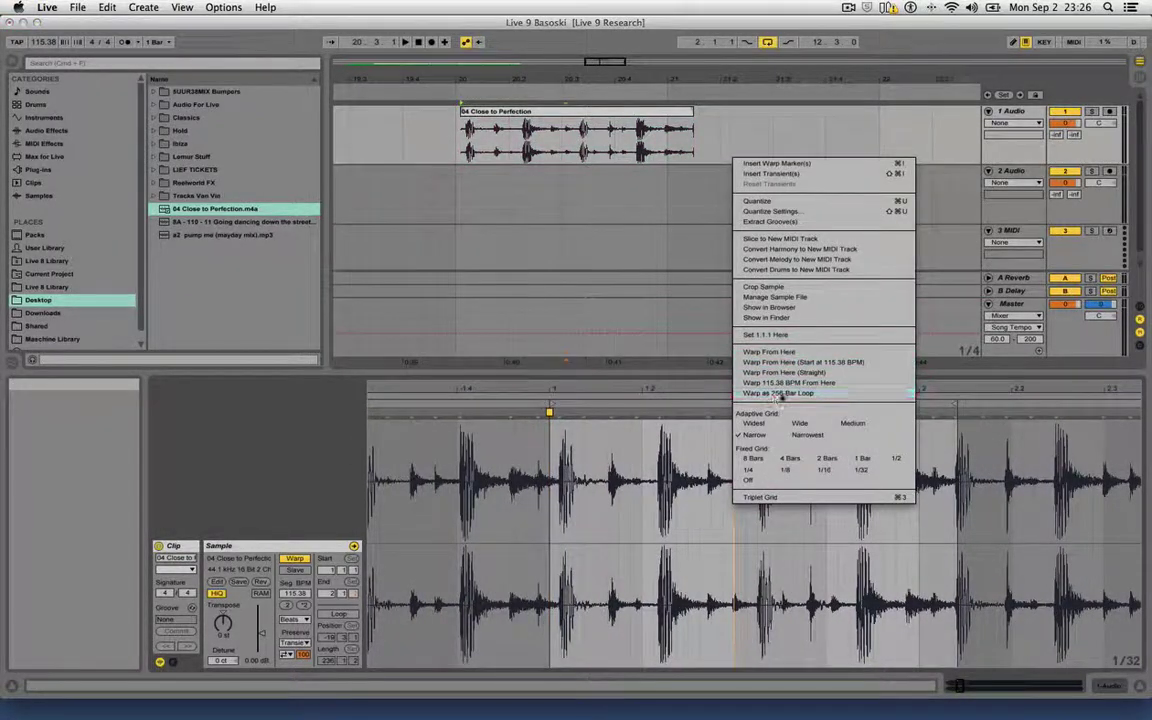
click(783, 297)
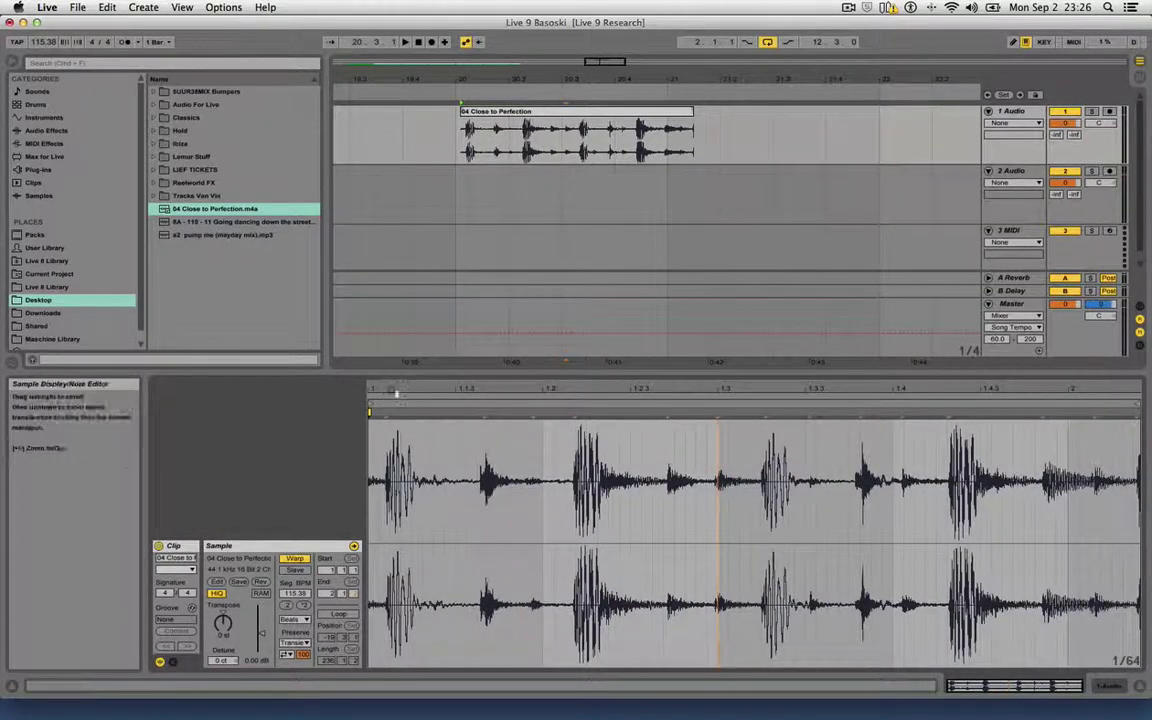
Place a warp marker on the first kick's transient in the sample and set 1.1.1 there.
drag(393, 391, 383, 490)
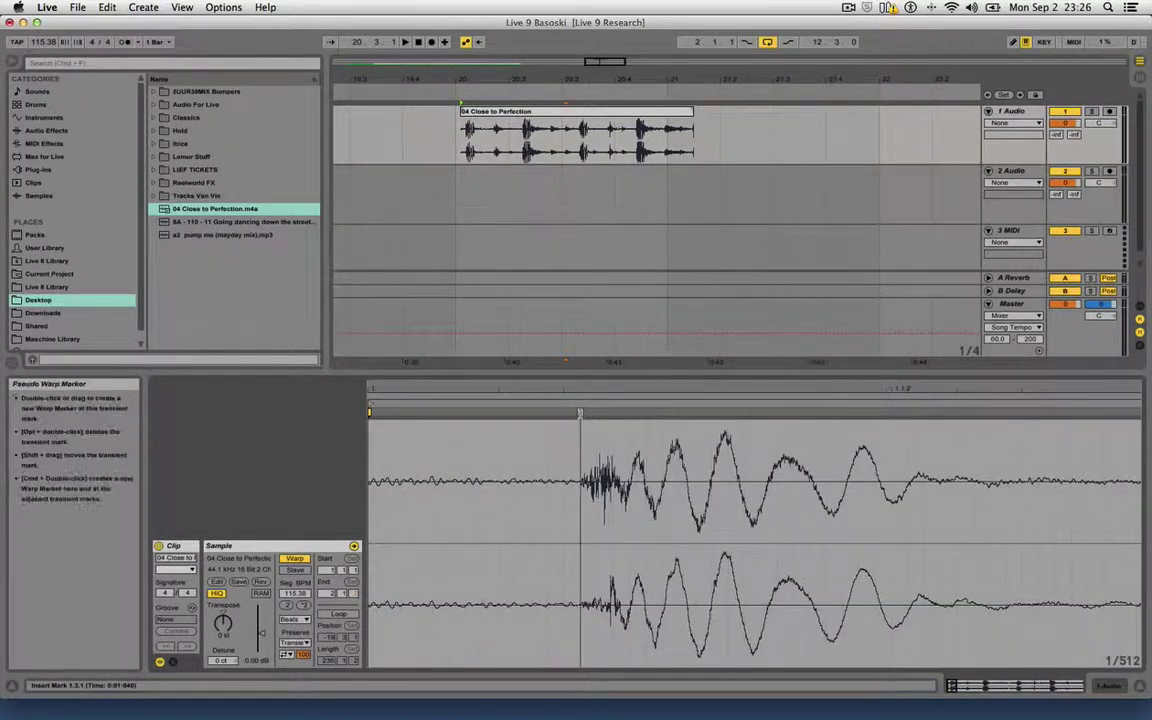
right_click(580, 413)
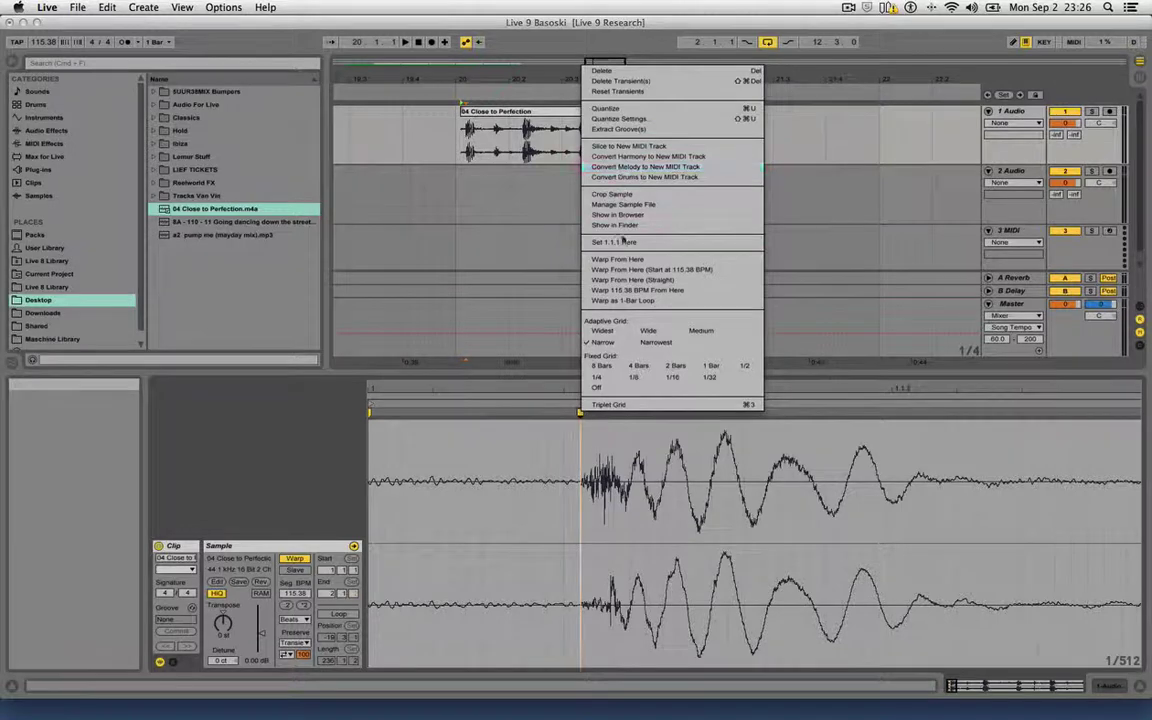
click(623, 241)
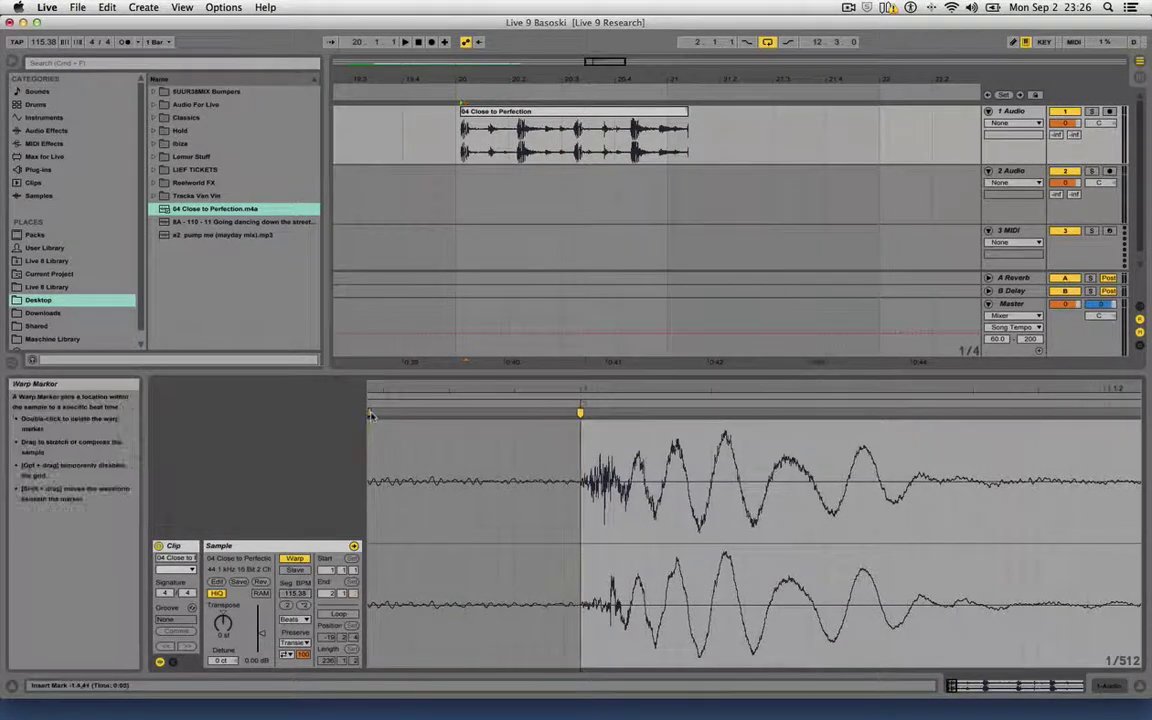
Set the song tempo to 110 BPM and move the clip to start exactly at bar 20.
drag(498, 391, 494, 345)
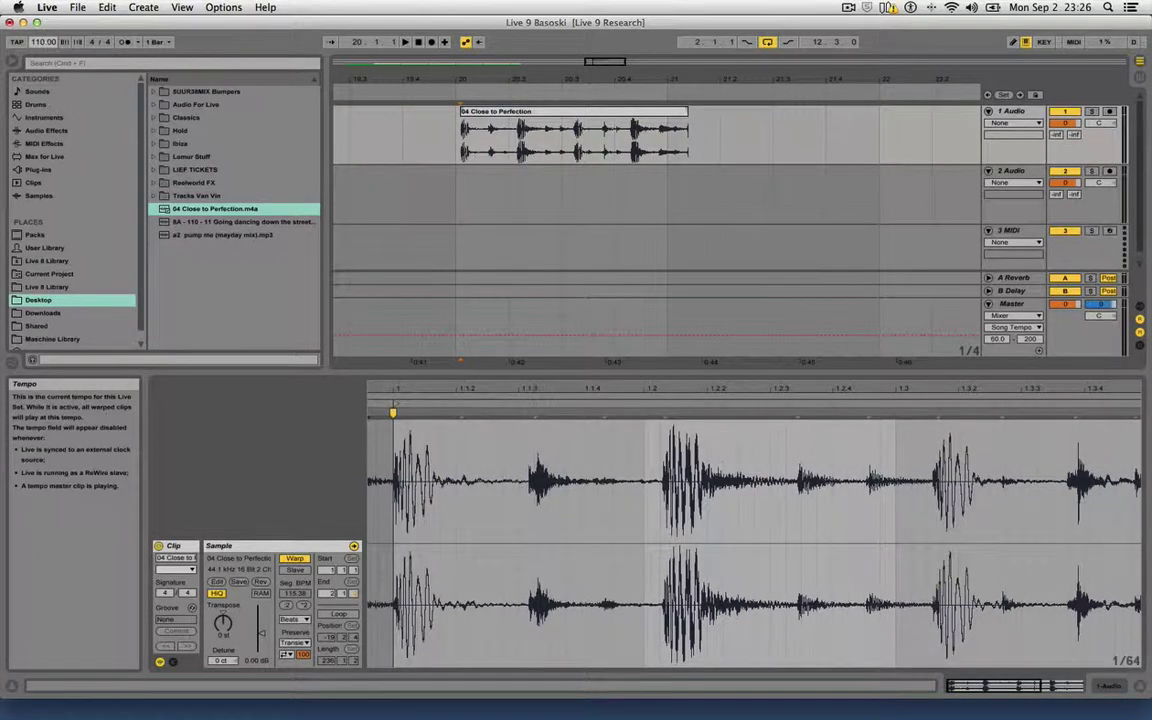
drag(489, 116, 485, 116)
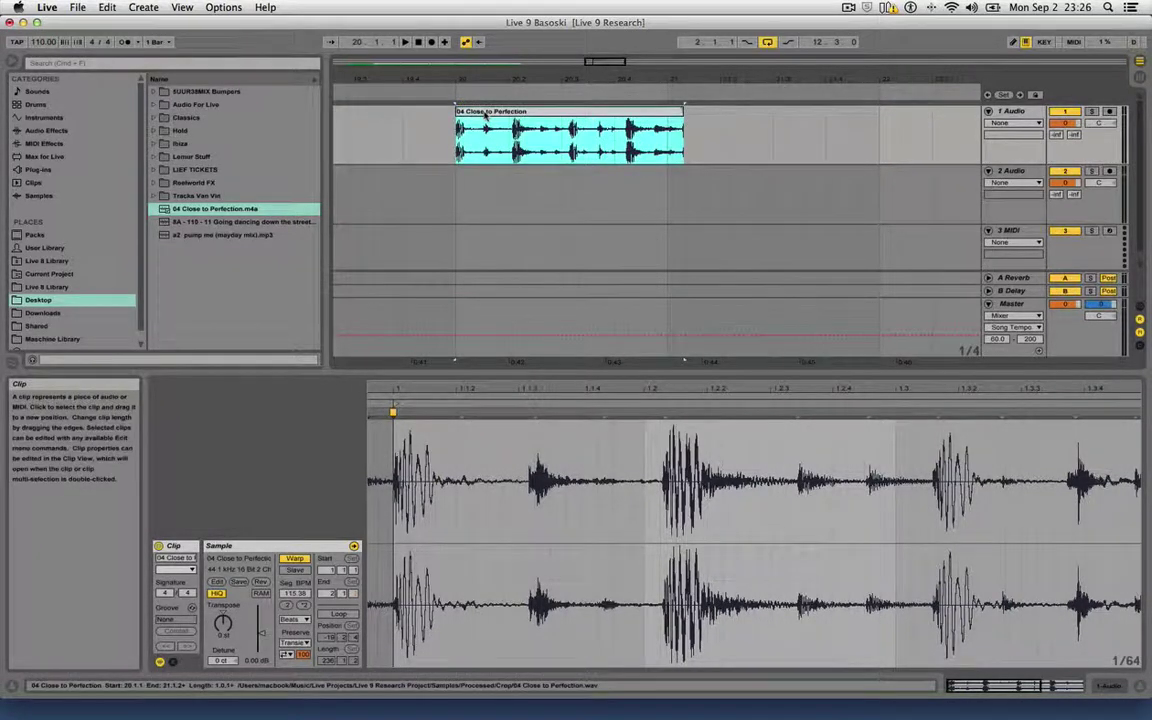
Warp the sample to the beat grid with its end pinned by a warp marker at bar 2, and crop the sample again.
mouse_move(670, 411)
mouse_down()
mouse_move(646, 413)
mouse_move(674, 372)
mouse_up()
key(space)
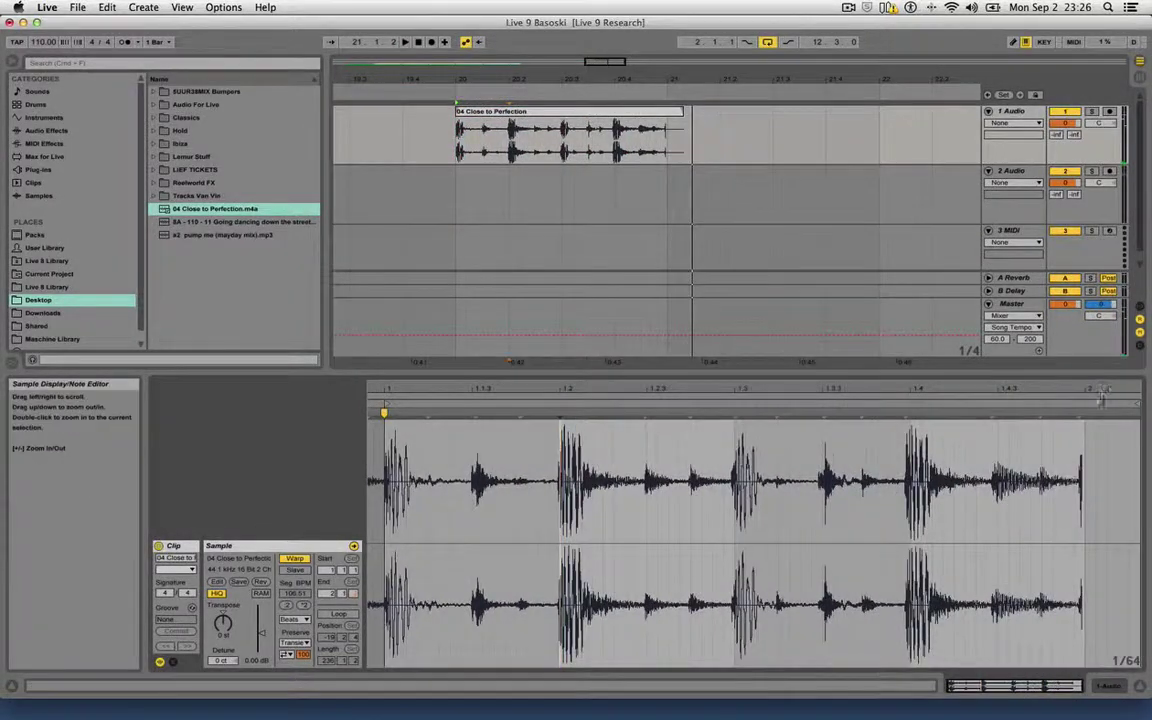
mouse_move(1104, 390)
mouse_down()
mouse_move(928, 430)
mouse_move(956, 414)
mouse_move(938, 372)
mouse_move(1027, 366)
mouse_up()
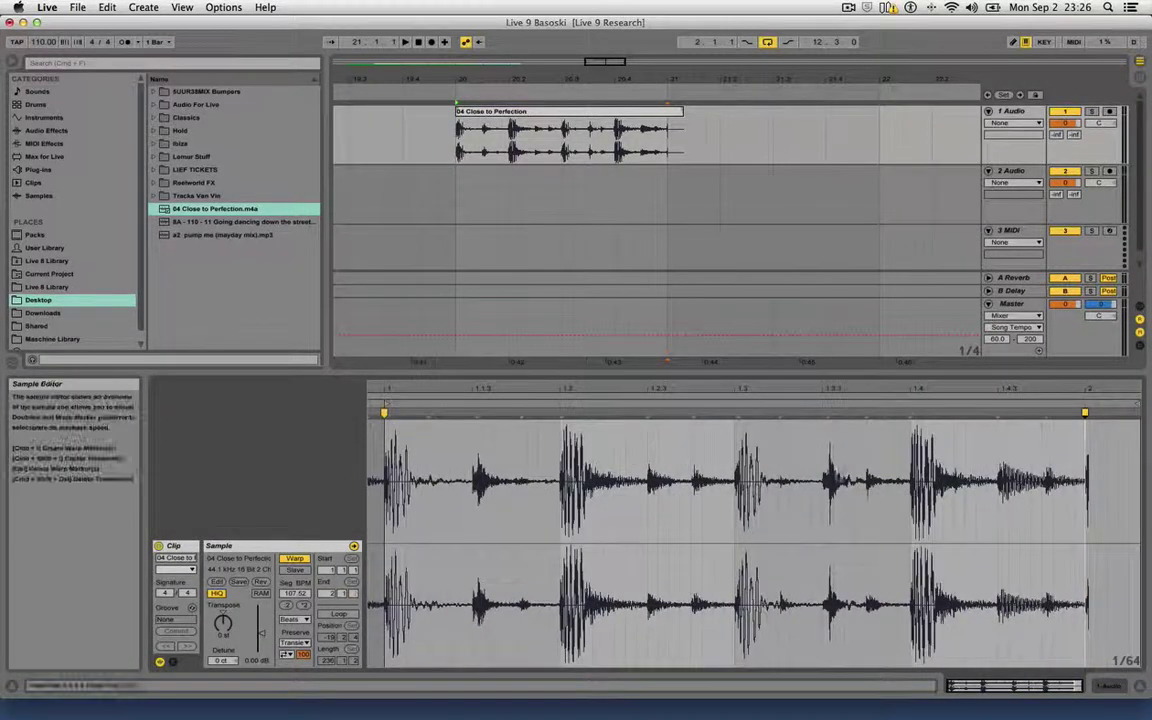
right_click(693, 520)
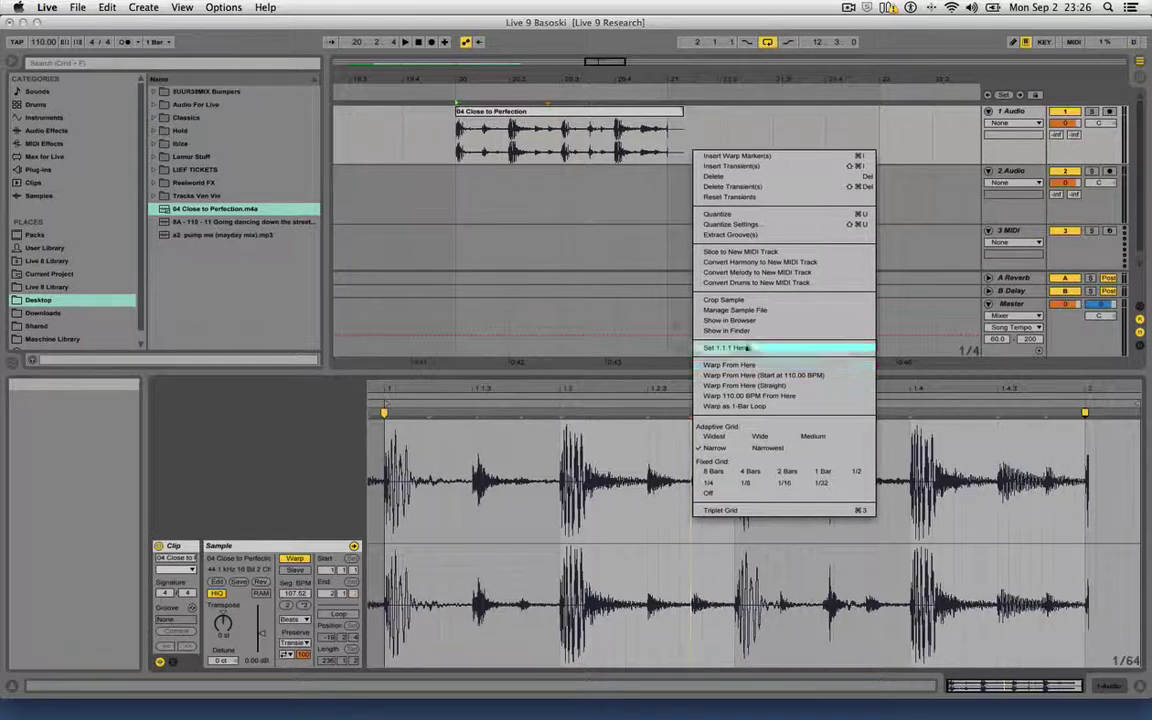
click(730, 300)
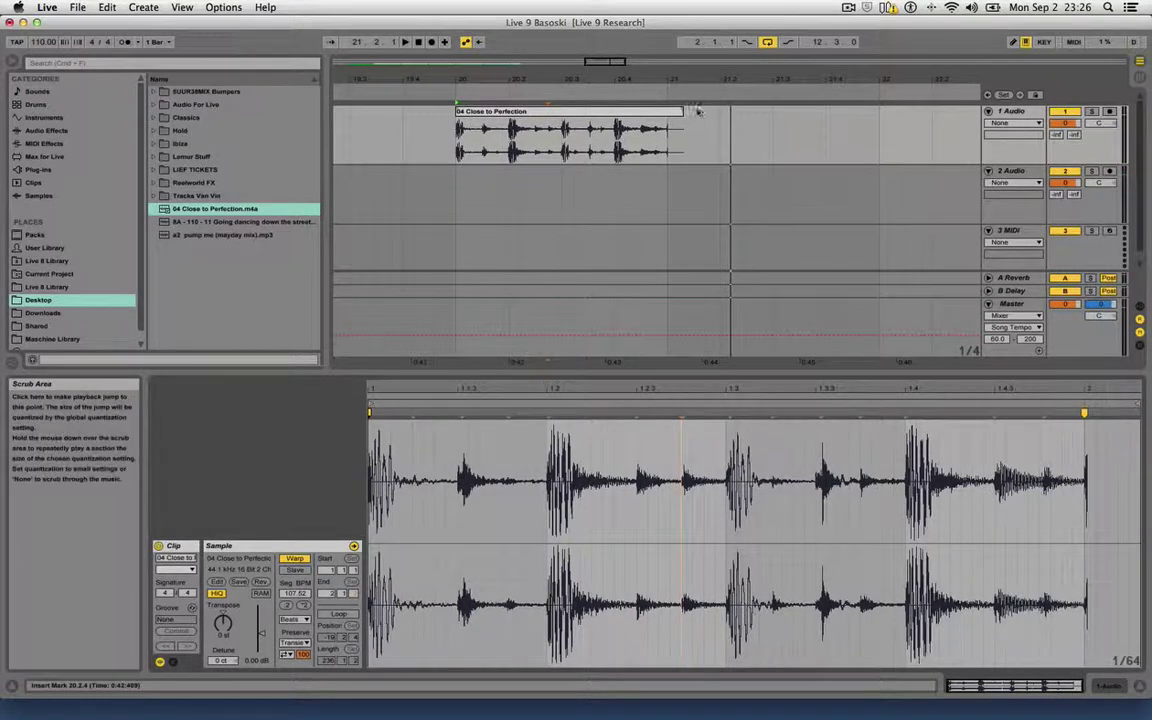
Shorten the clip to end at bar 21 and loop playback over its single bar.
drag(683, 111, 668, 111)
key(space)
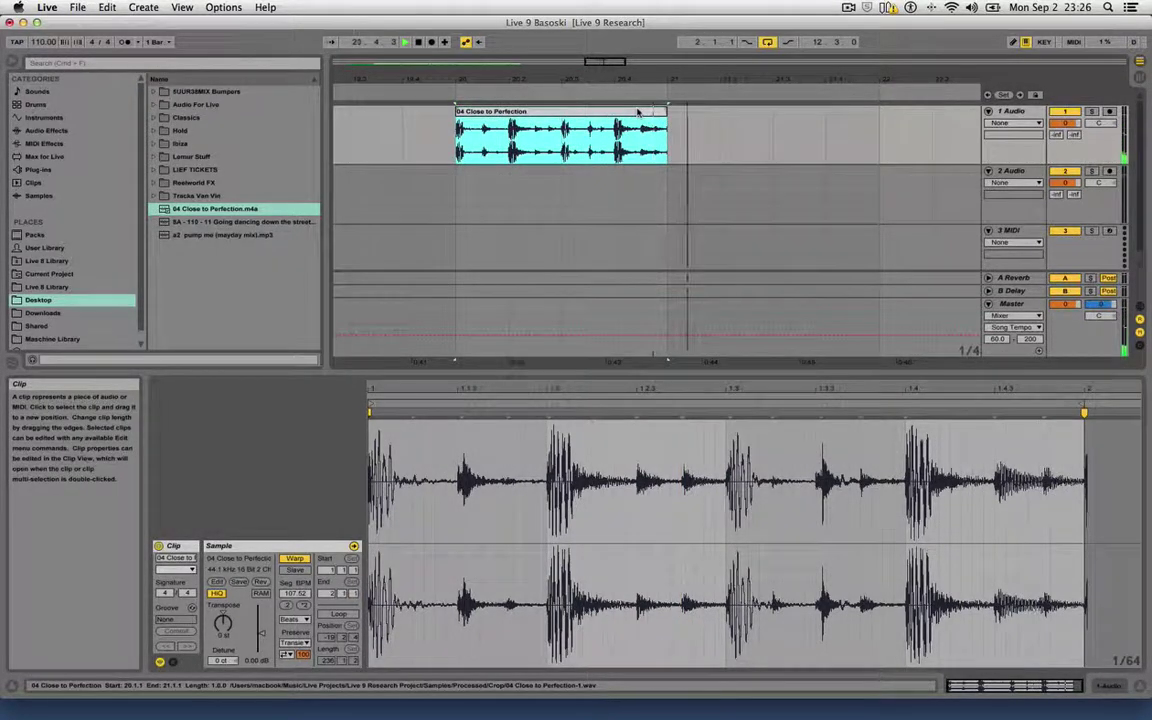
key(space)
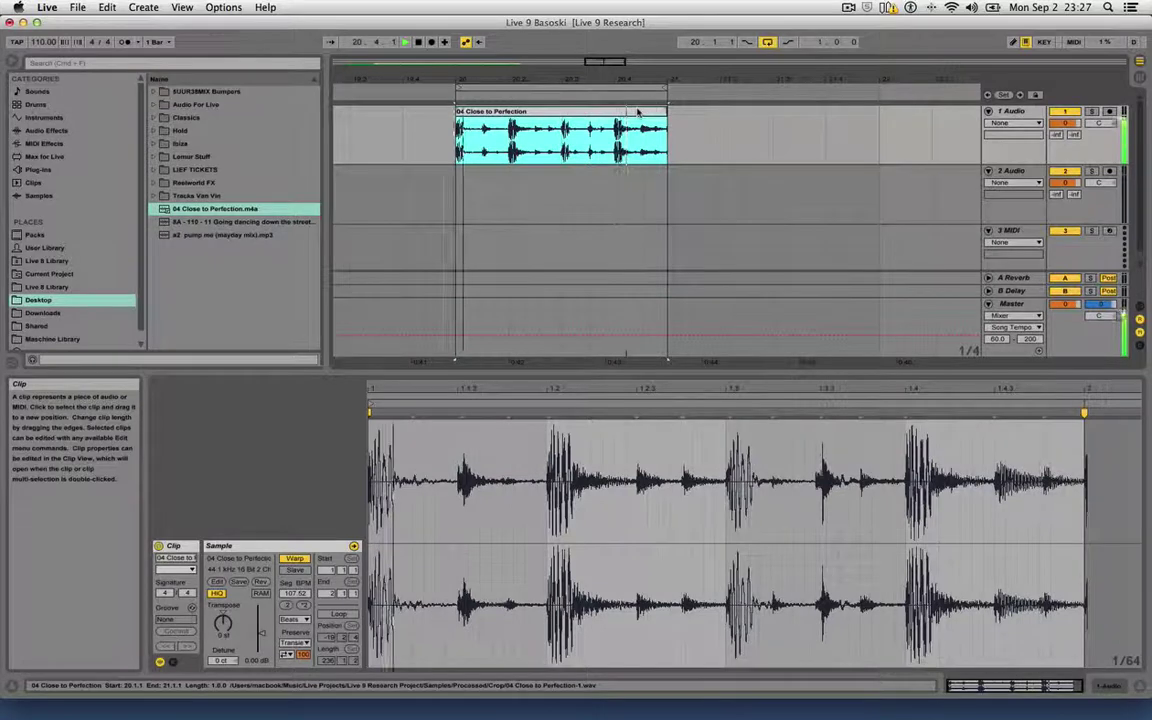
Pin the loop's hits to the grid with warp markers at 1.1.3, 1.2, 1.2.3, 1.3, 1.3.3, 1.4, 1.4.3 and 1.4.4.
double_click(907, 413)
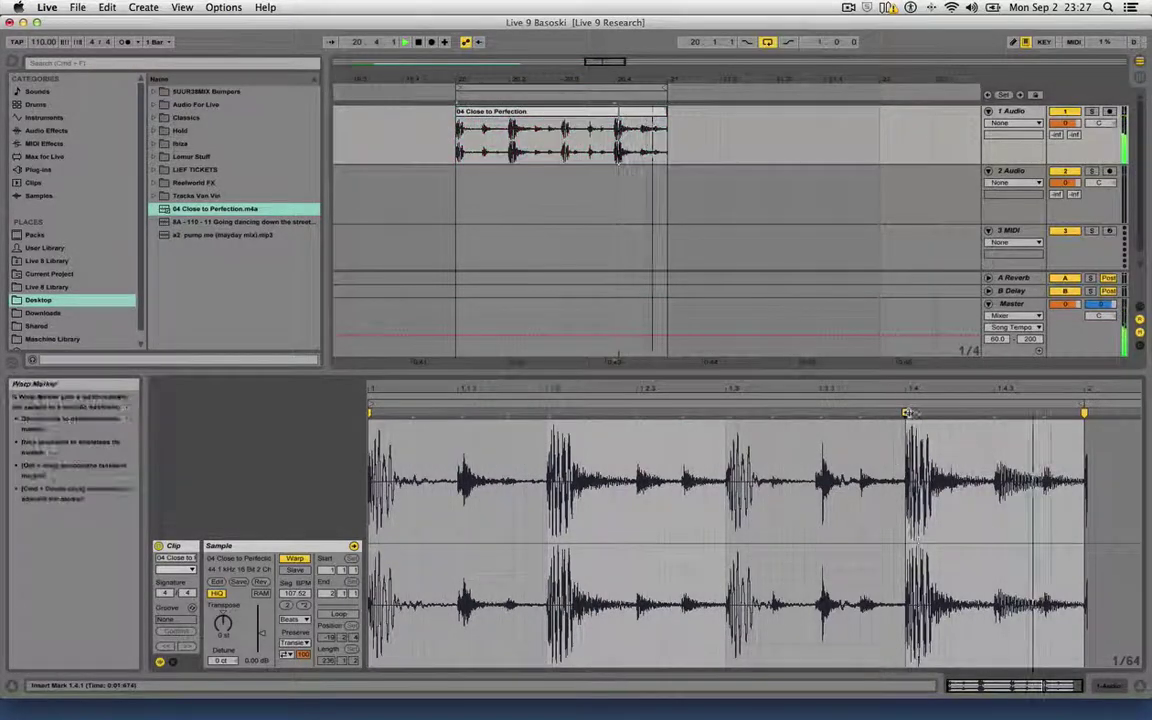
double_click(995, 413)
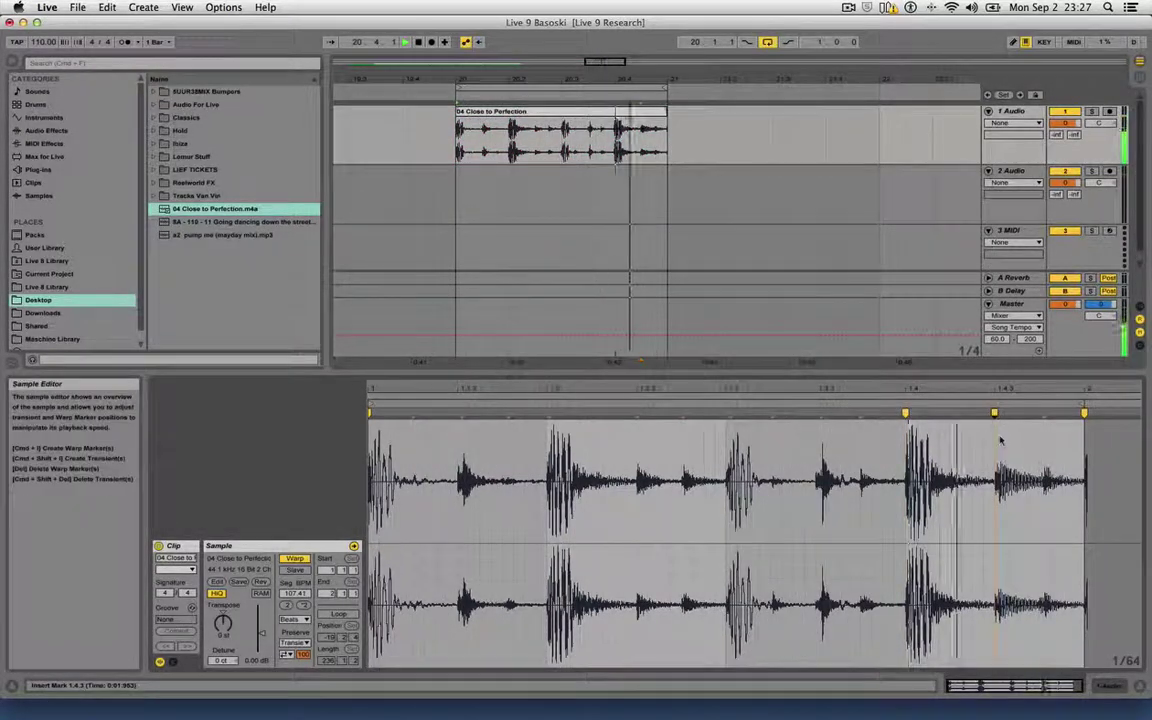
double_click(546, 413)
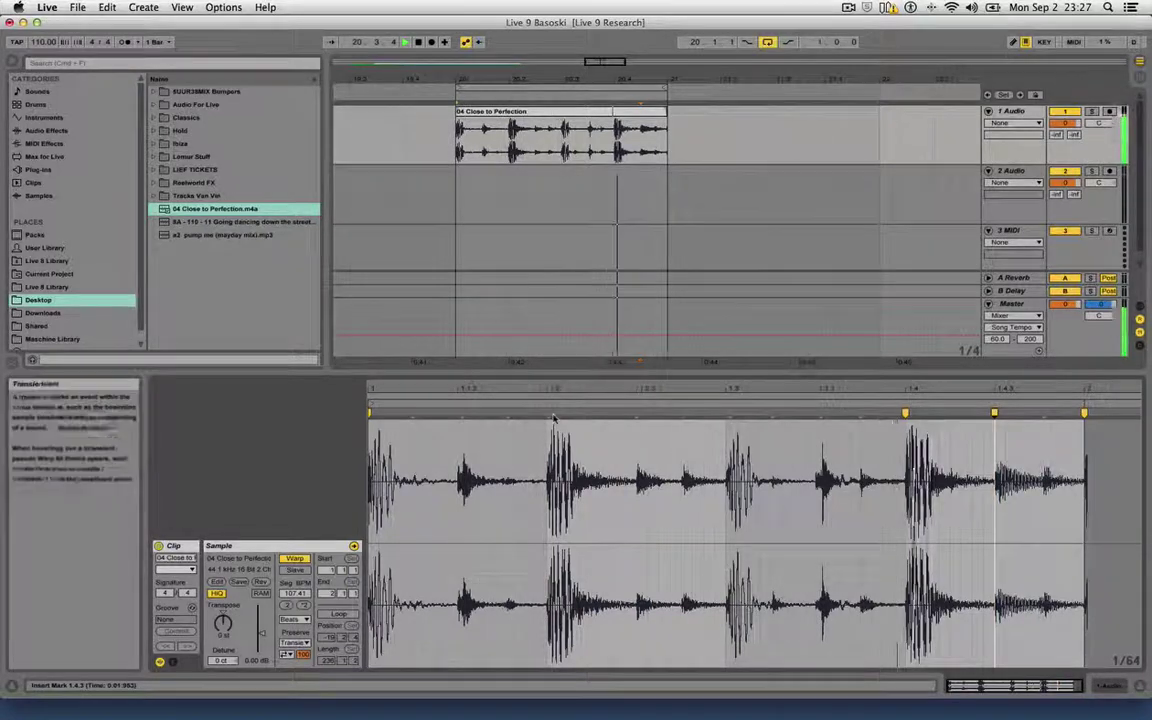
double_click(724, 413)
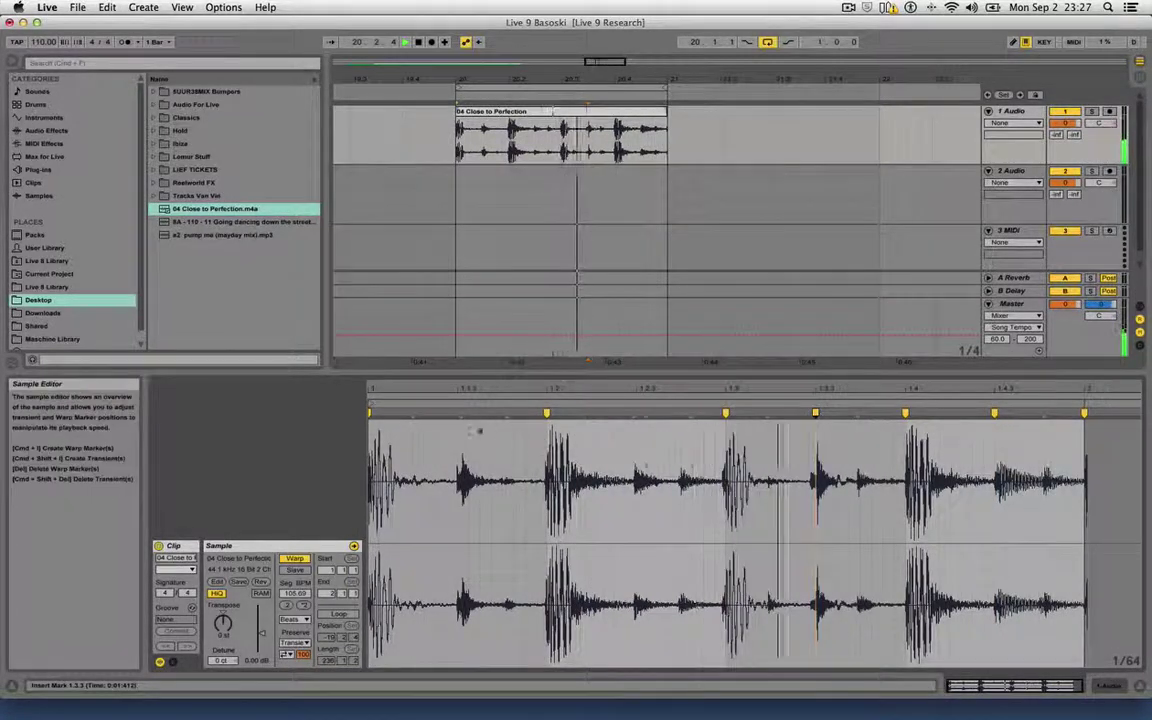
double_click(457, 413)
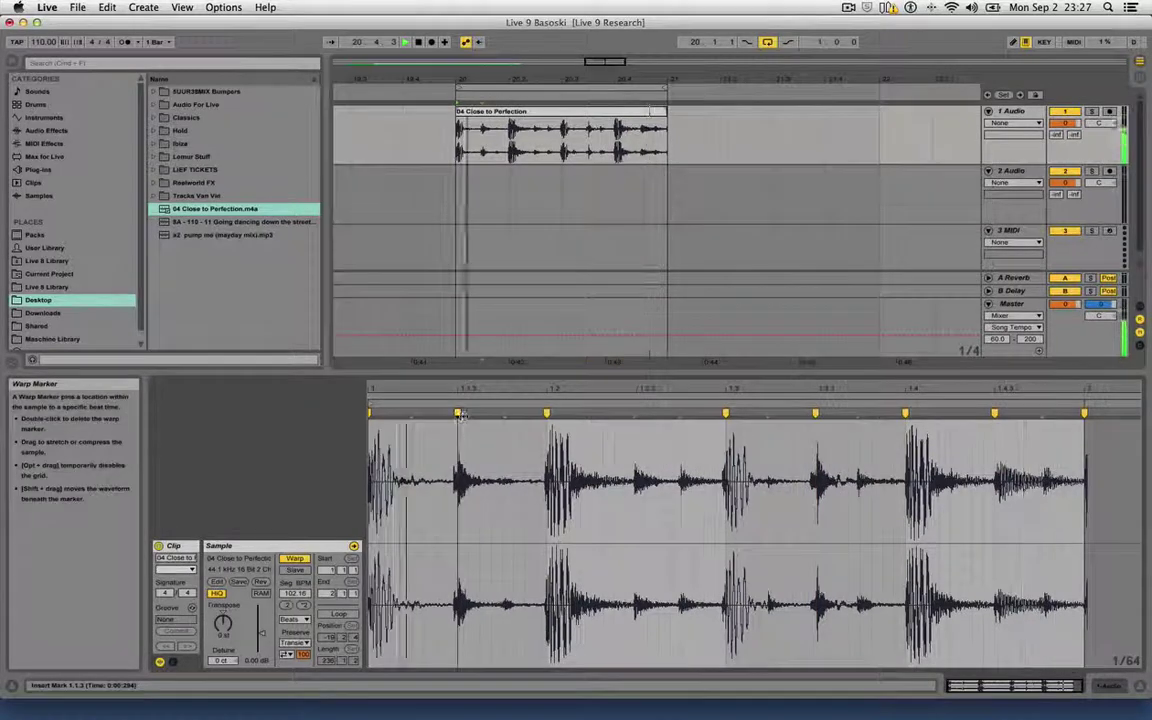
double_click(636, 413)
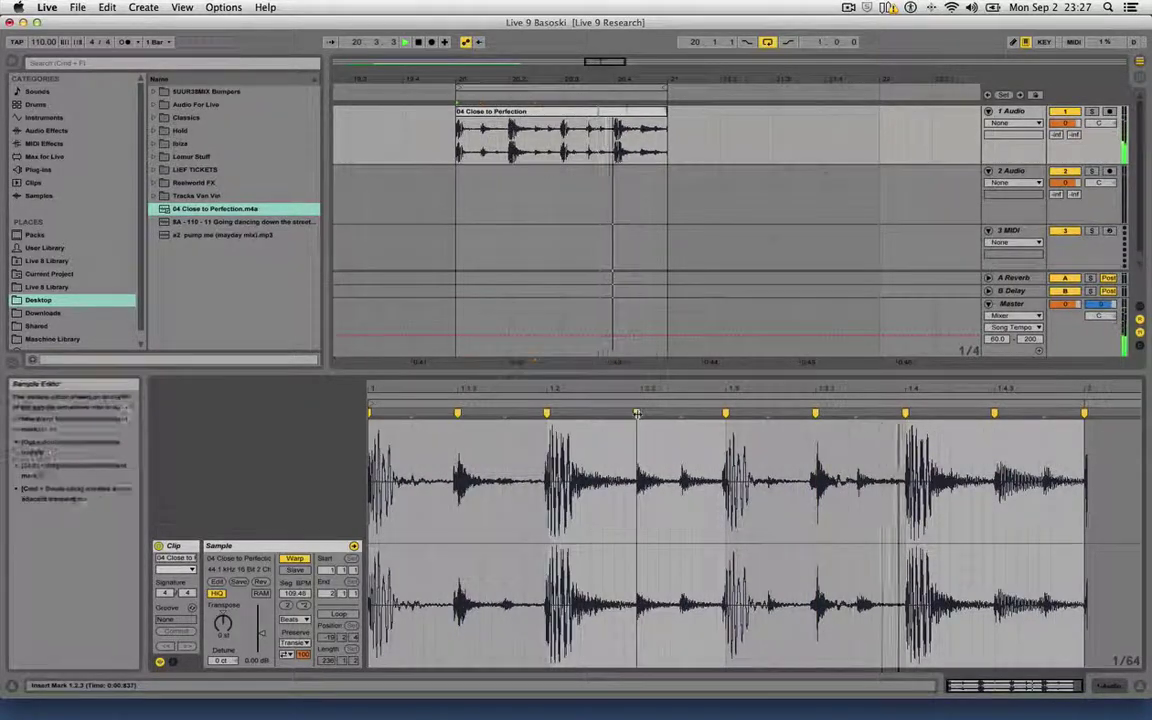
double_click(1050, 413)
drag(1050, 428, 1040, 432)
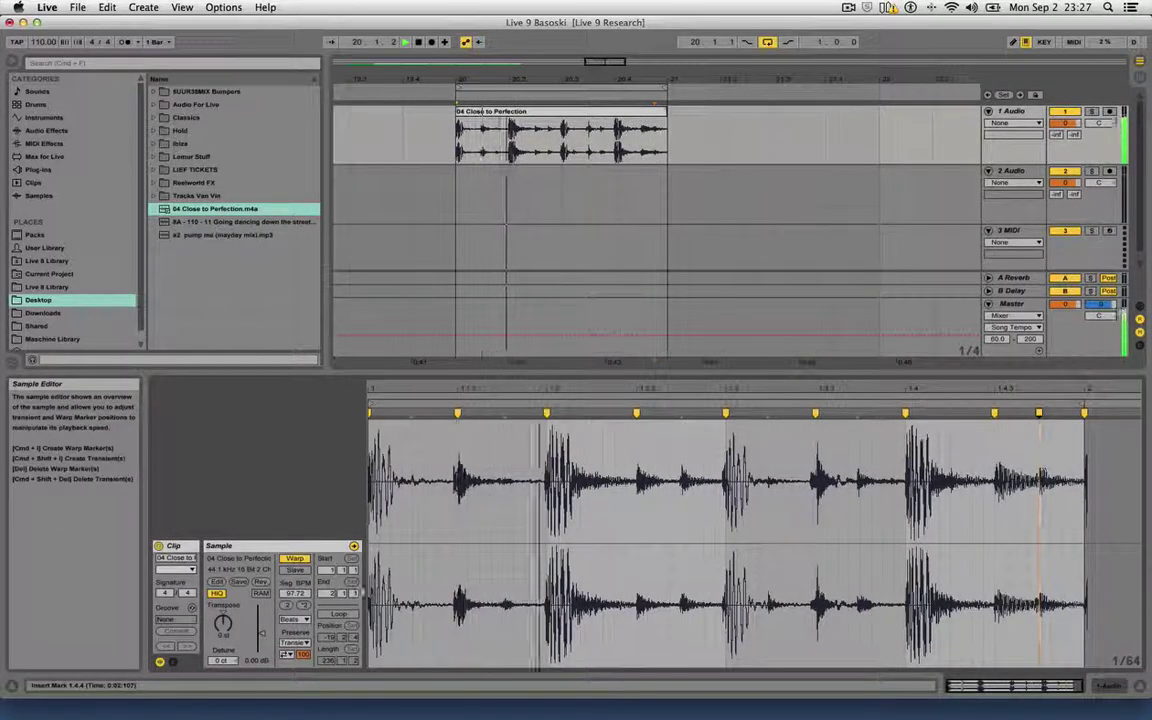
Set the clip's Beats warp mode to preserve 1/8 divisions, stop playback and save the Live Set.
click(294, 642)
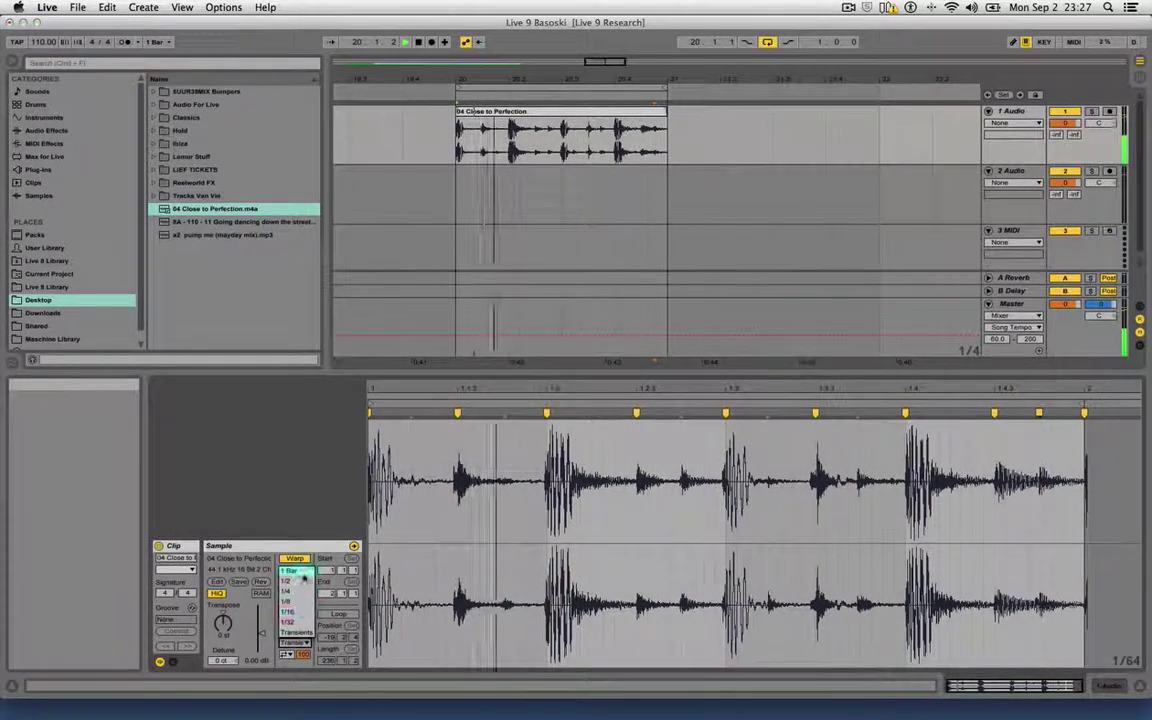
click(298, 601)
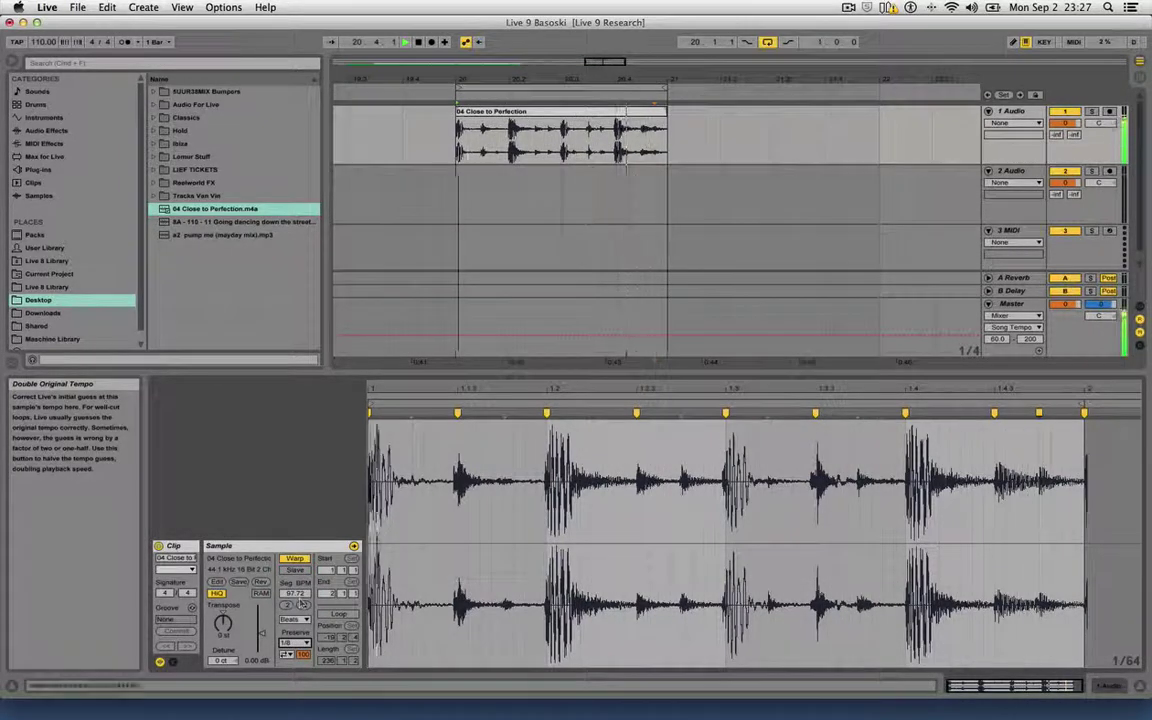
key(space)
click(80, 7)
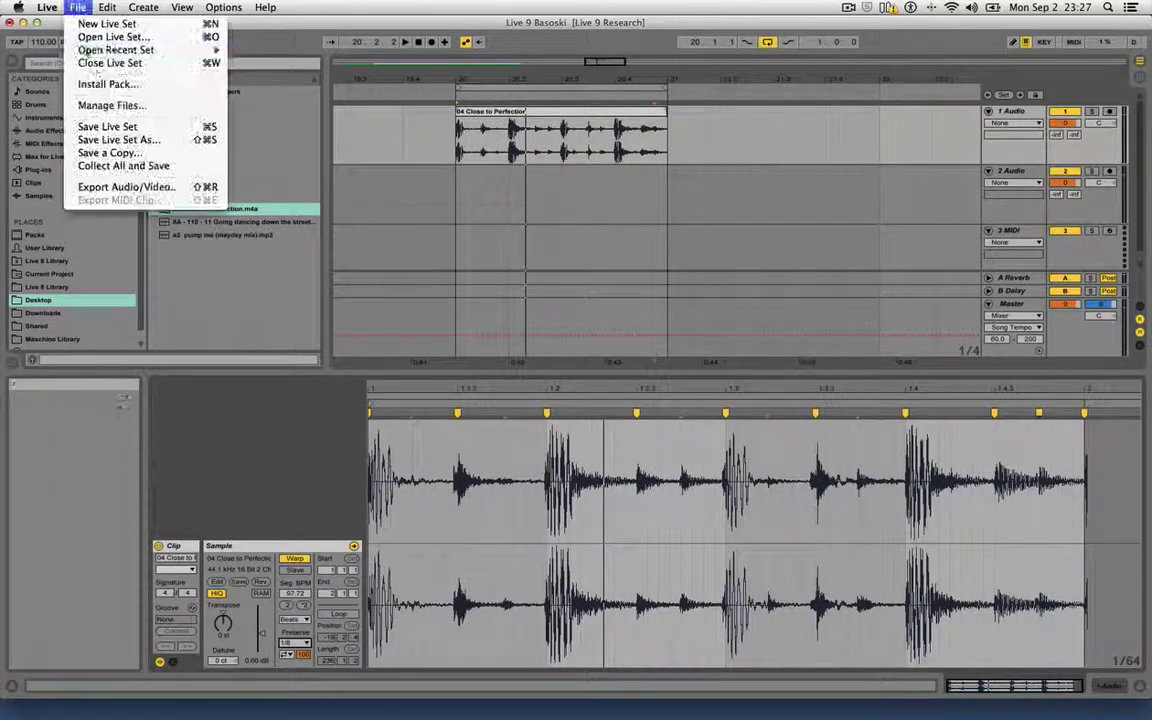
click(115, 123)
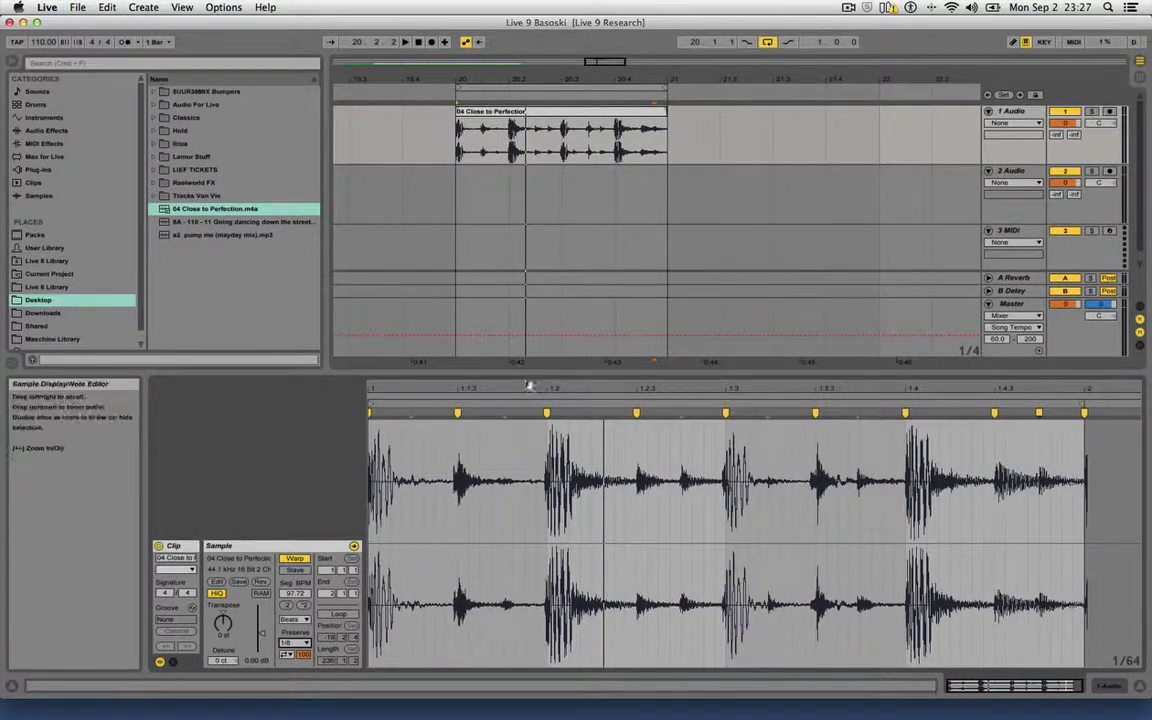
Move the one-bar loop clip on the first audio track to start at bar 3.
key(shift+Tab)
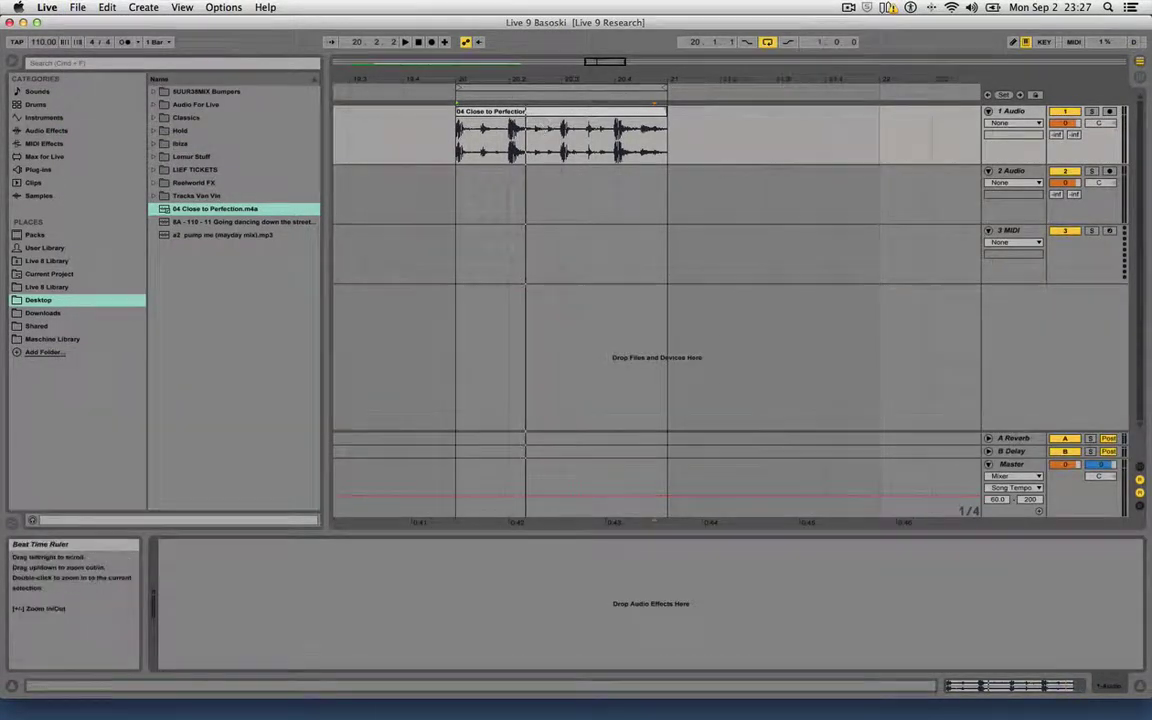
drag(530, 79, 727, 30)
drag(730, 115, 384, 115)
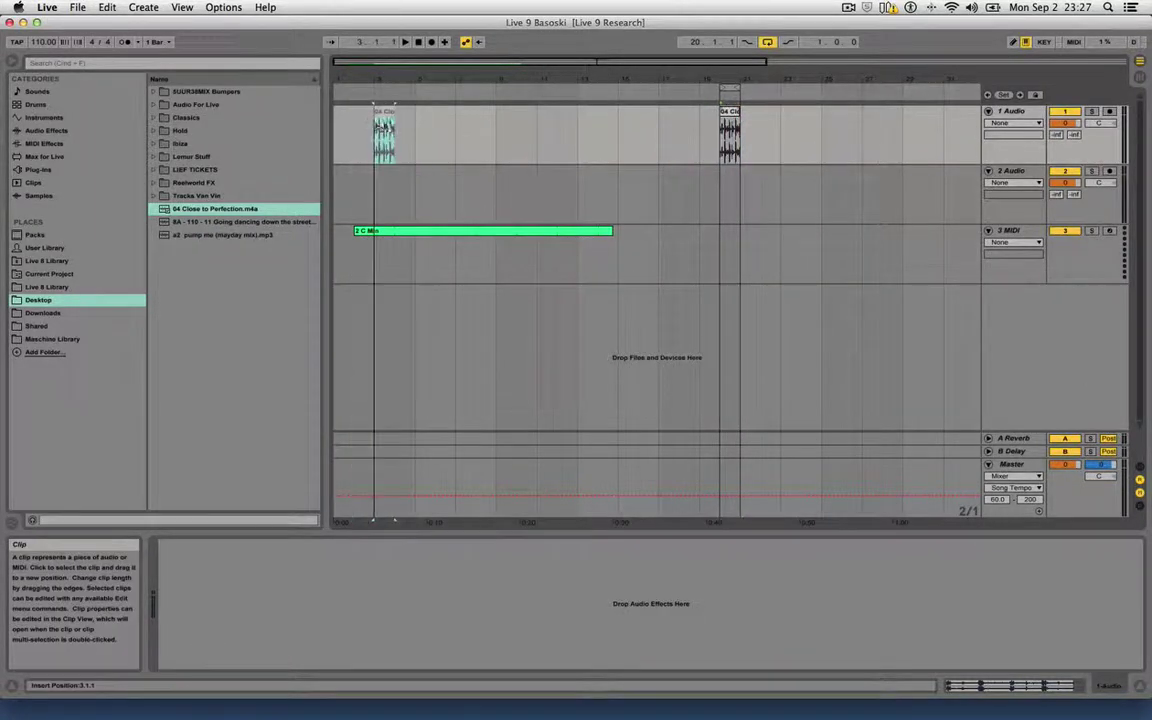
Turn on looping for the 04 Close to Perfection clip and set its loop length to exactly one bar.
double_click(384, 112)
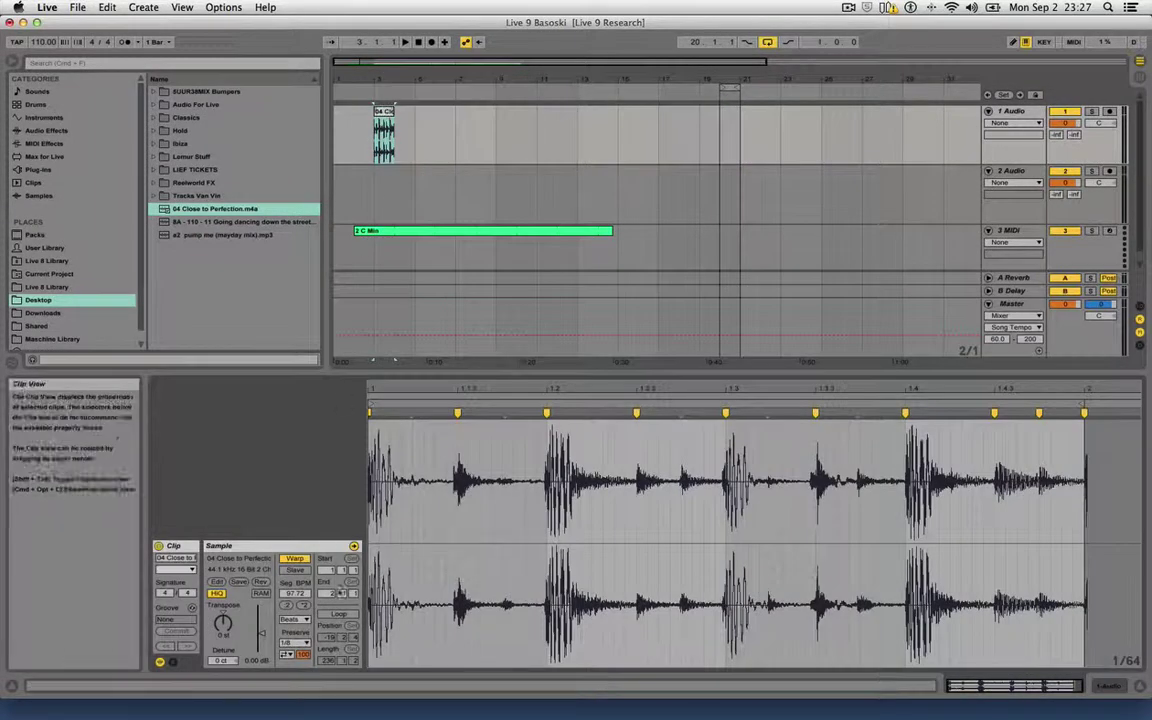
click(340, 614)
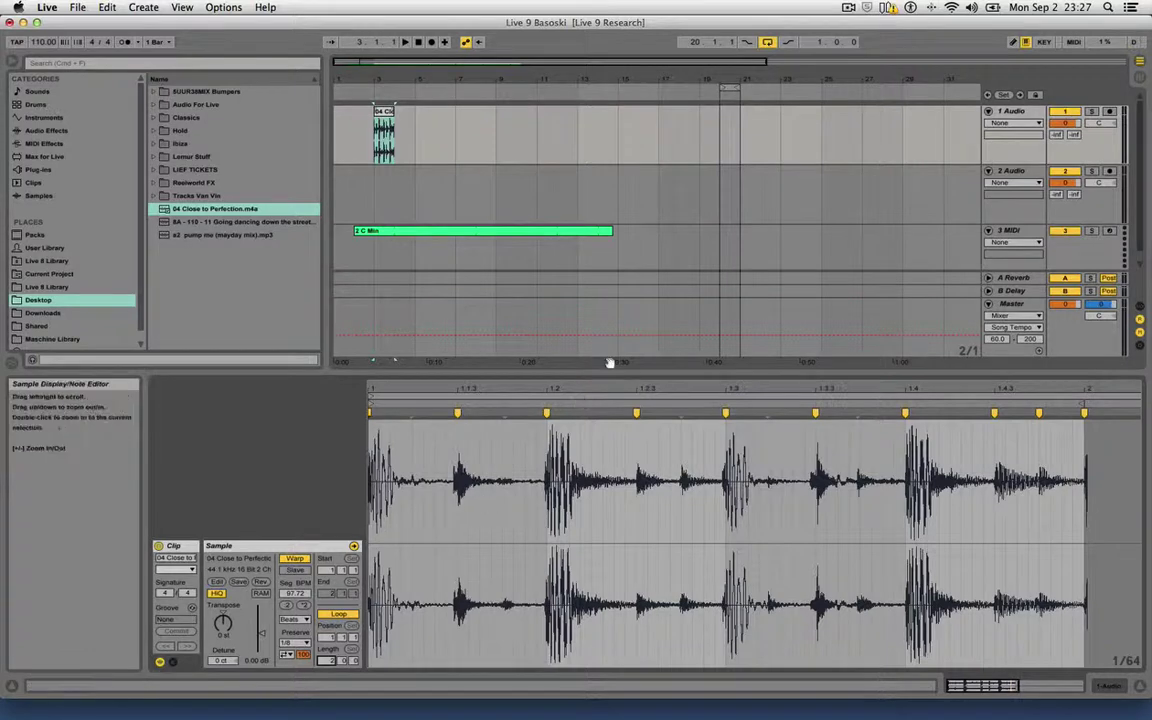
drag(608, 386, 608, 344)
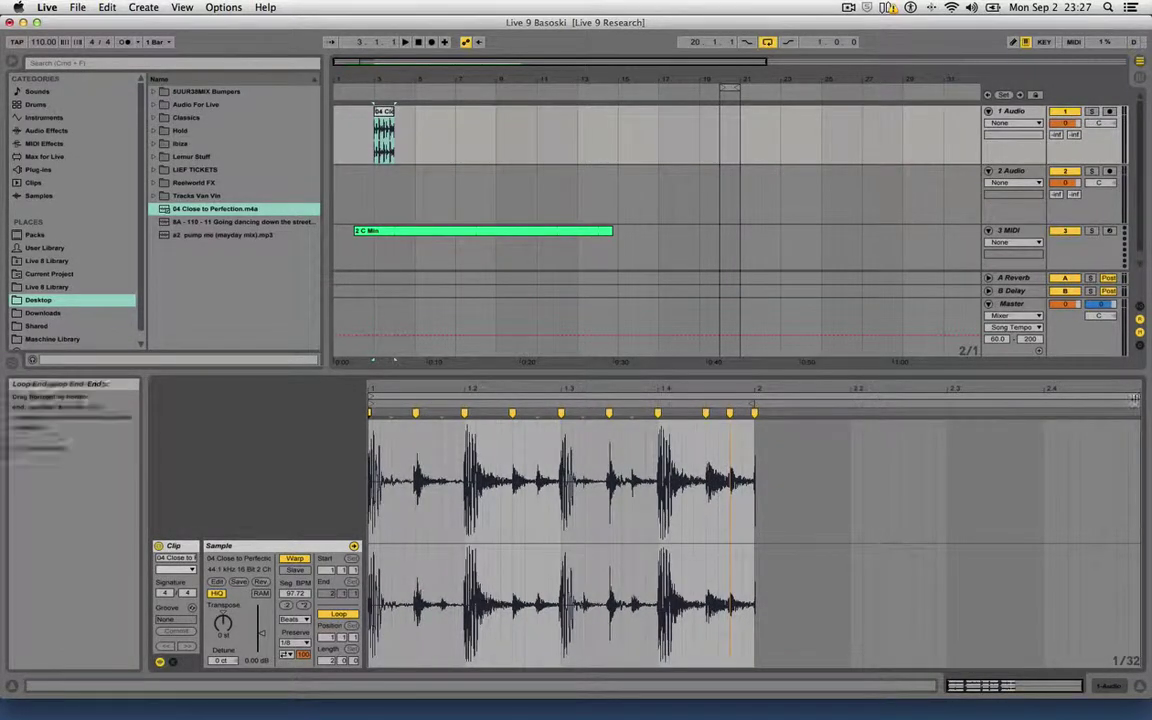
drag(1138, 399, 898, 400)
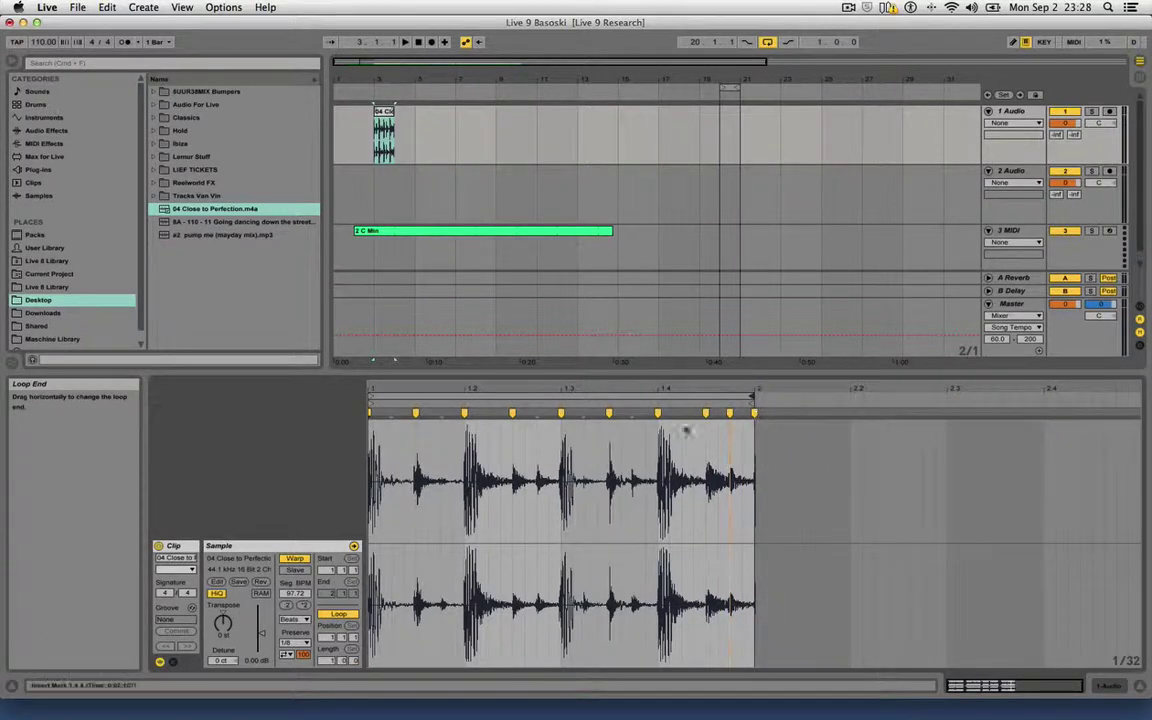
Extend the looped drum clip to end at bar 20 and loop playback over its full 17 bars.
drag(396, 112, 679, 110)
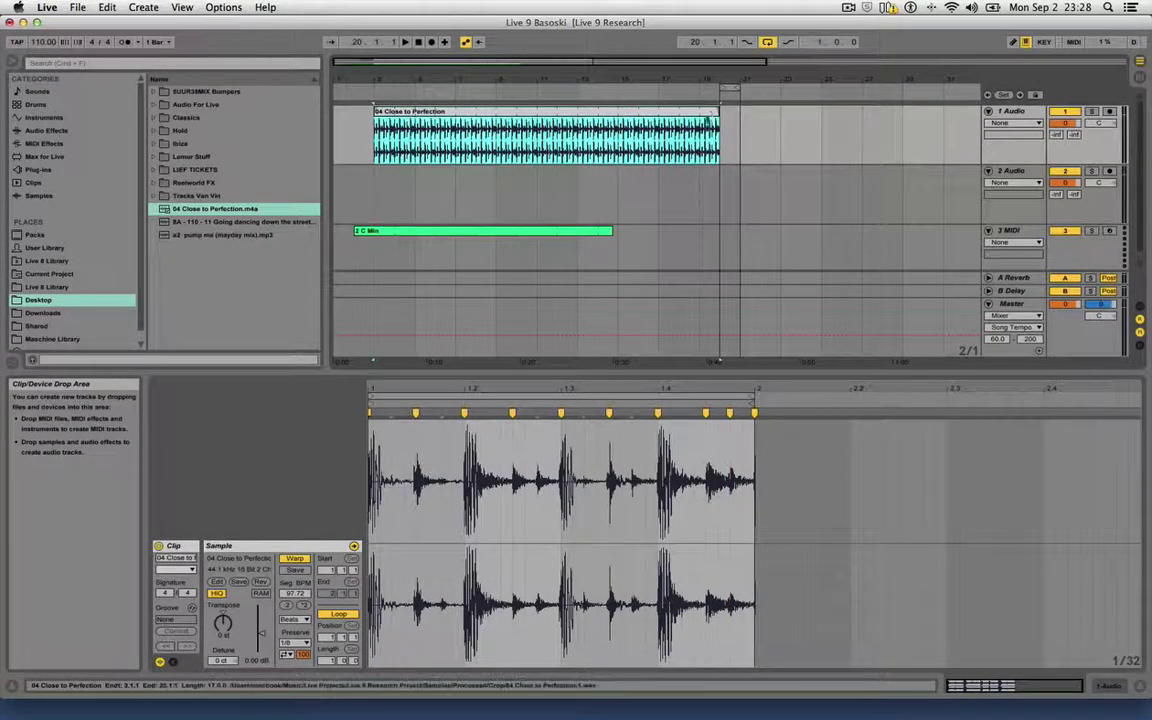
key(super+l)
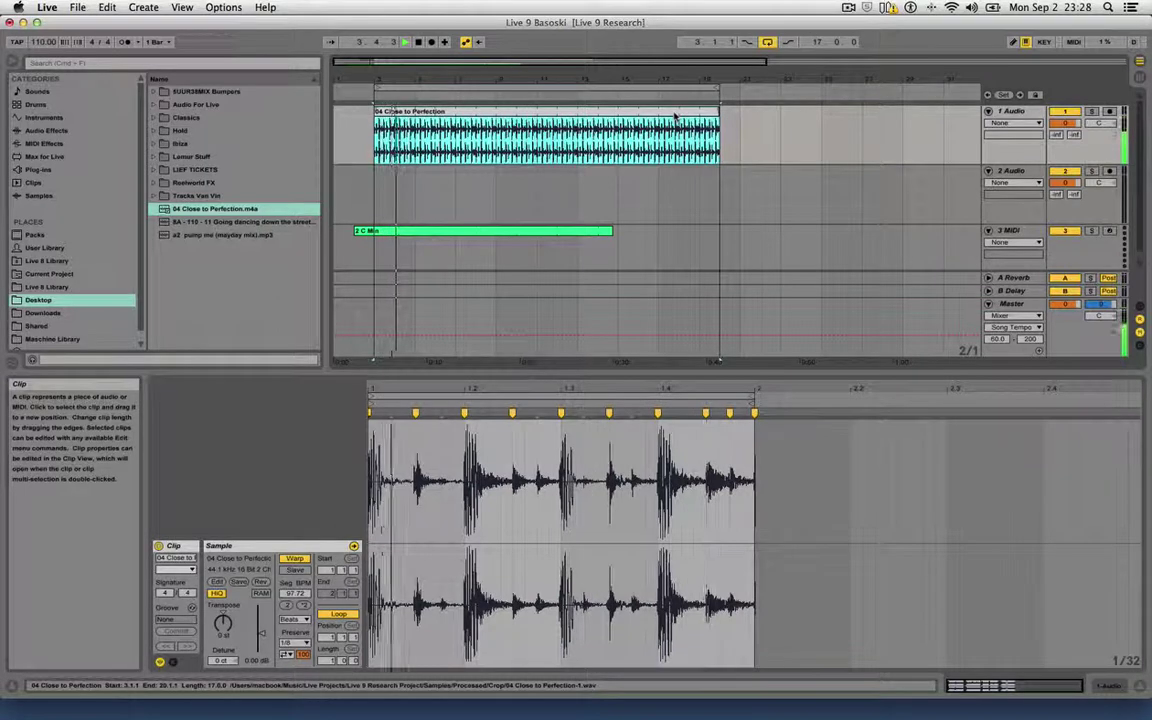
Check the drum loop against the metronome and lower the first audio track's volume to -3.7 dB.
click(126, 42)
mouse_move(1065, 123)
mouse_down()
mouse_move(1065, 150)
mouse_move(1065, 138)
mouse_up()
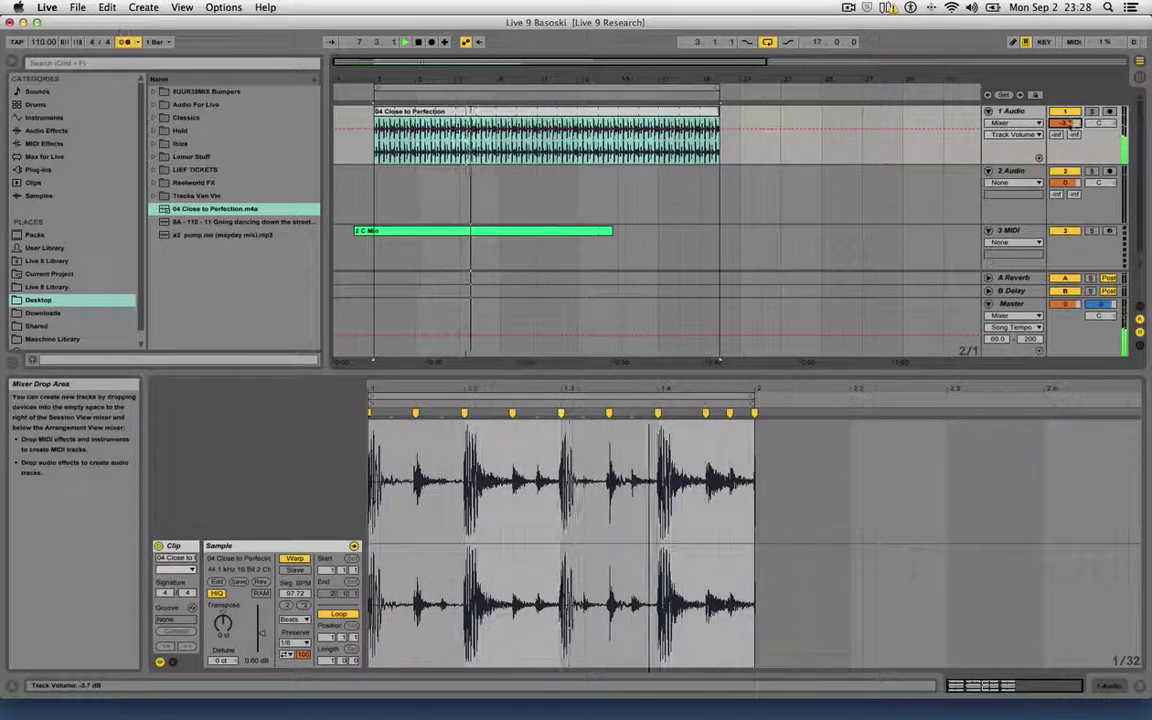
click(127, 43)
Set the global quantization to 1/4, stop playback and save the Live Set.
click(156, 42)
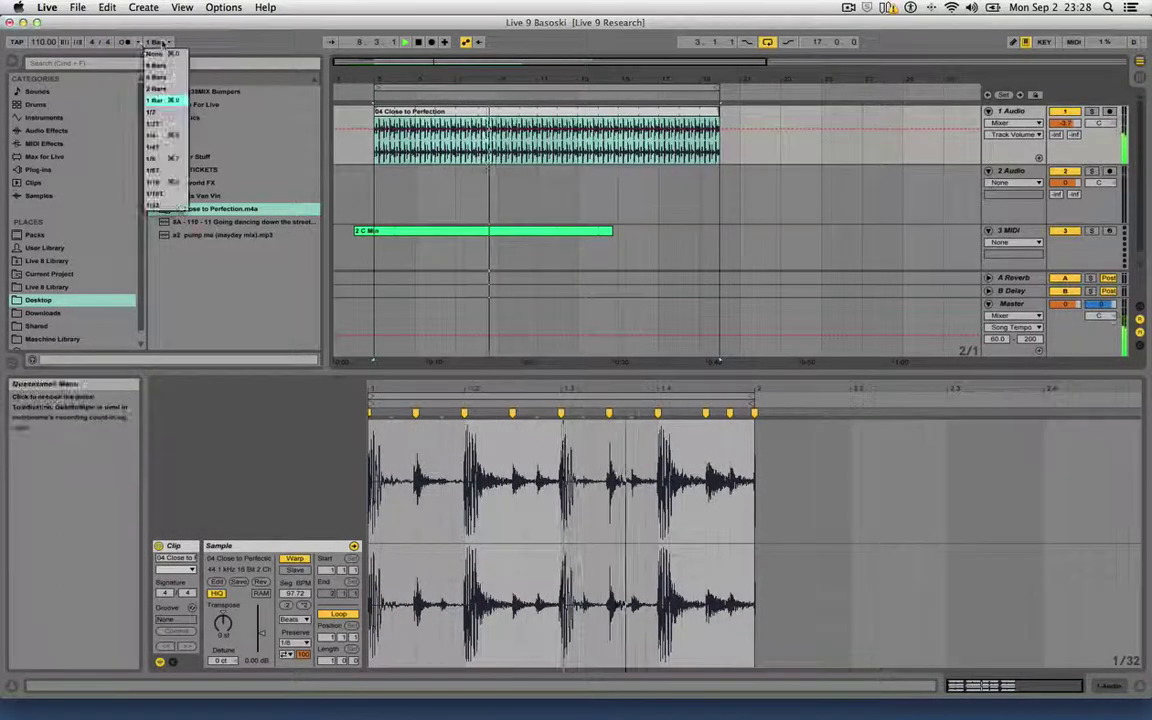
click(167, 136)
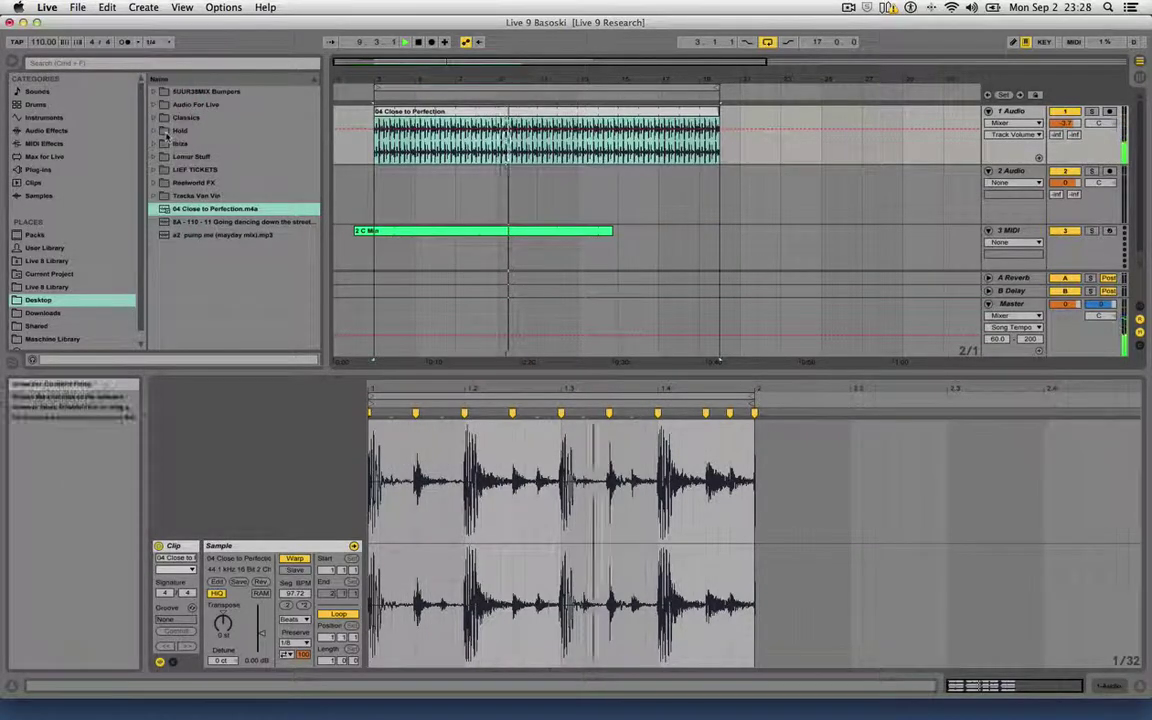
click(79, 8)
click(108, 124)
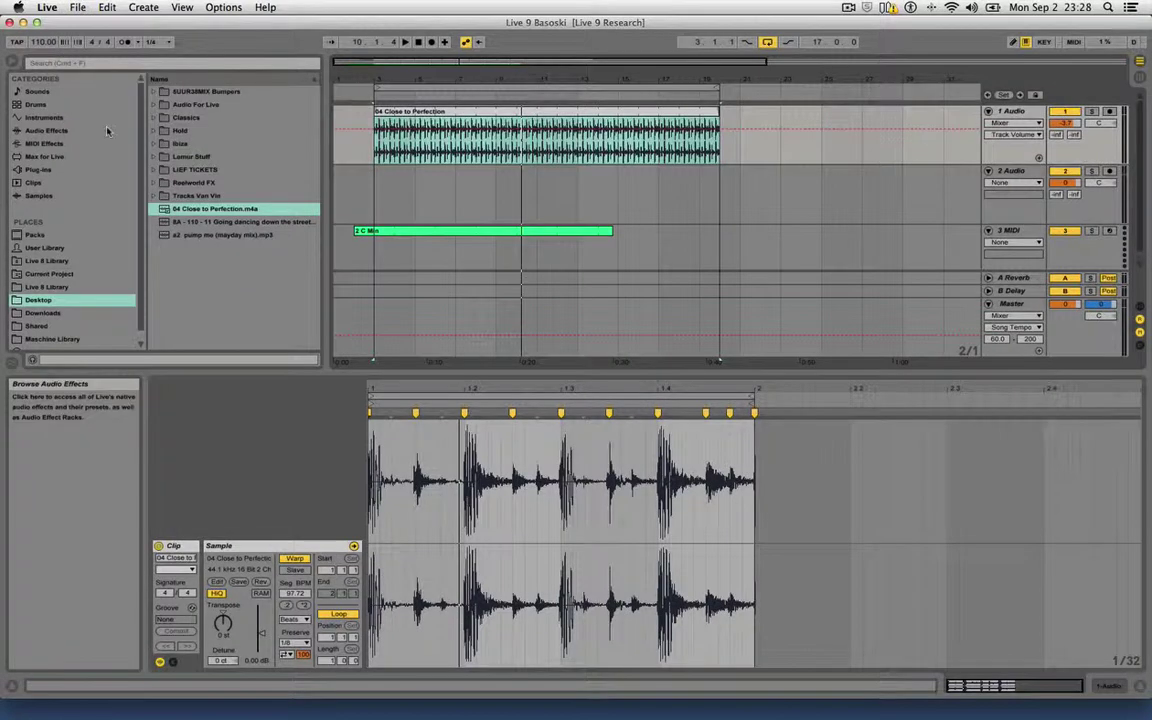
Place 8A - 110 - 11 Going dancing down the street from the Desktop on the second audio track at bar 5.
click(62, 299)
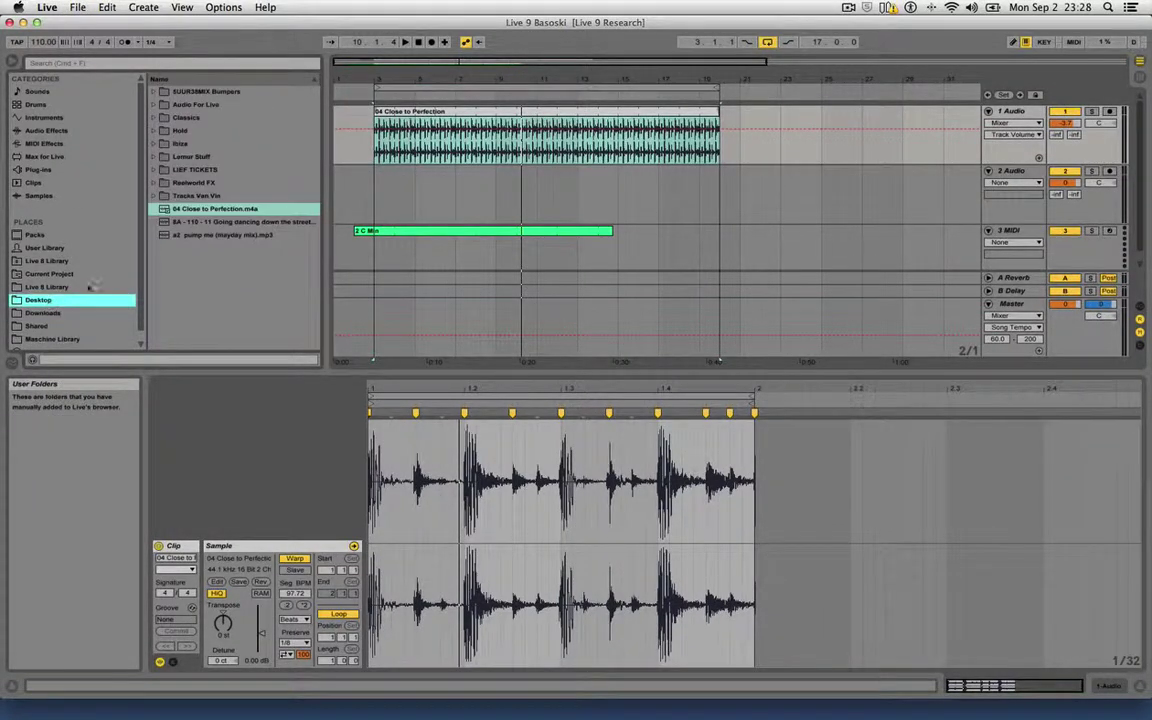
click(237, 223)
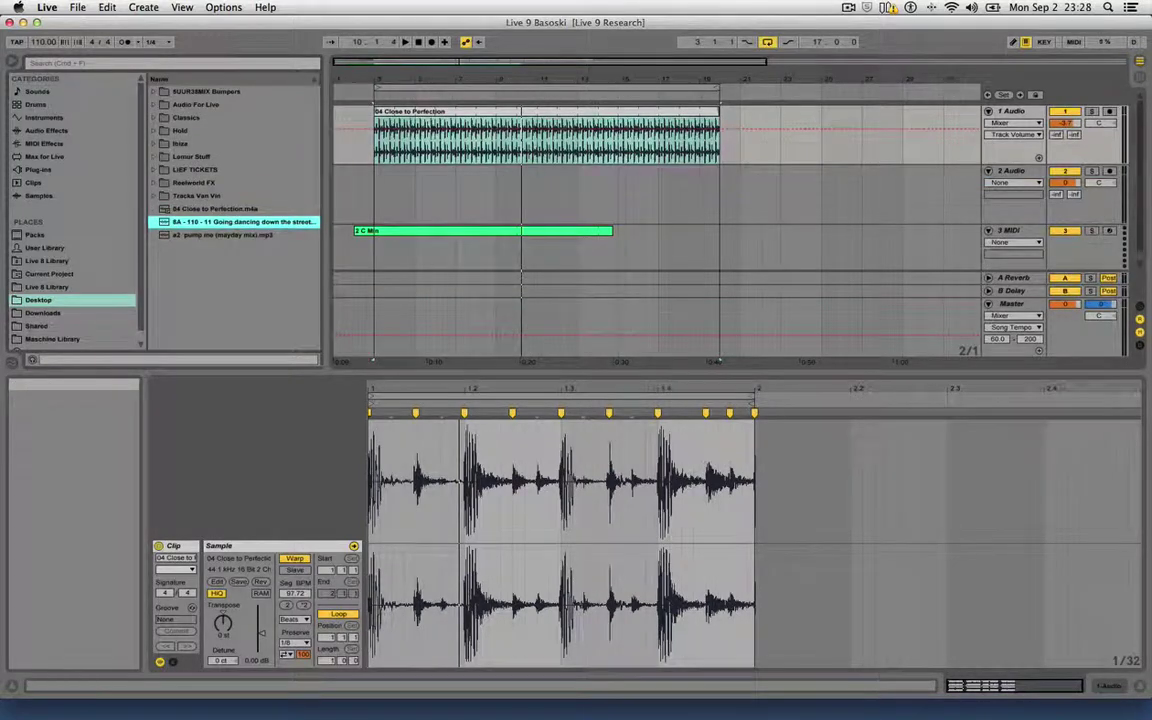
drag(237, 223, 406, 196)
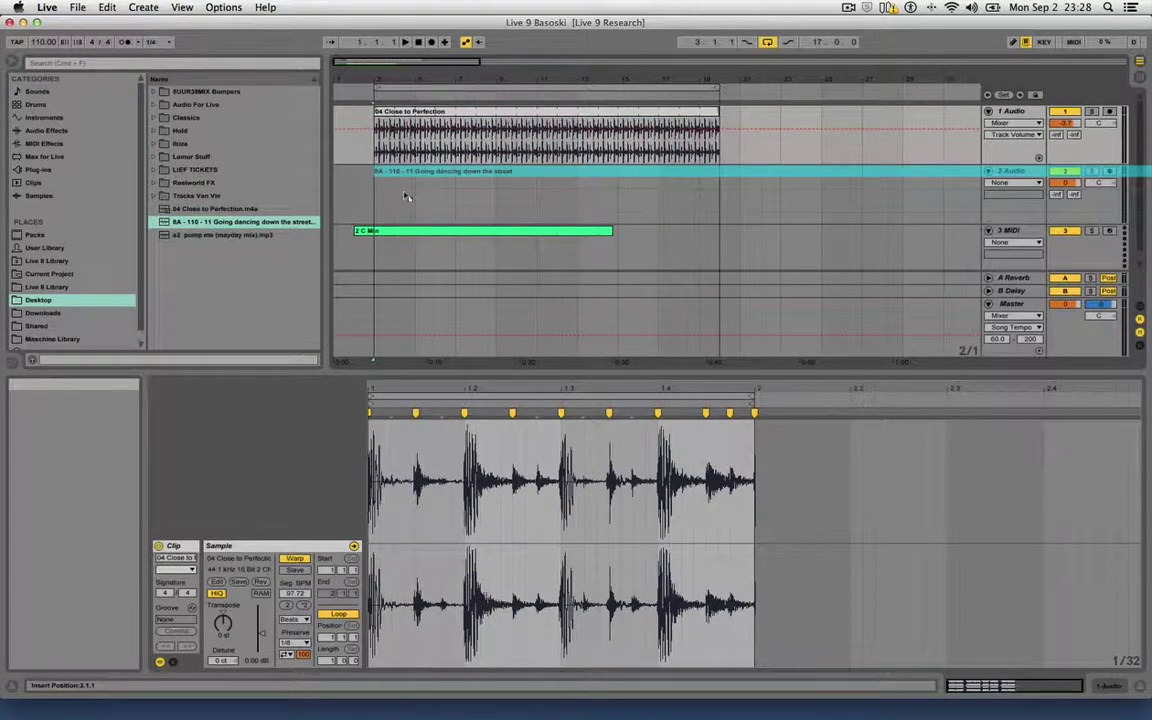
drag(405, 196, 405, 196)
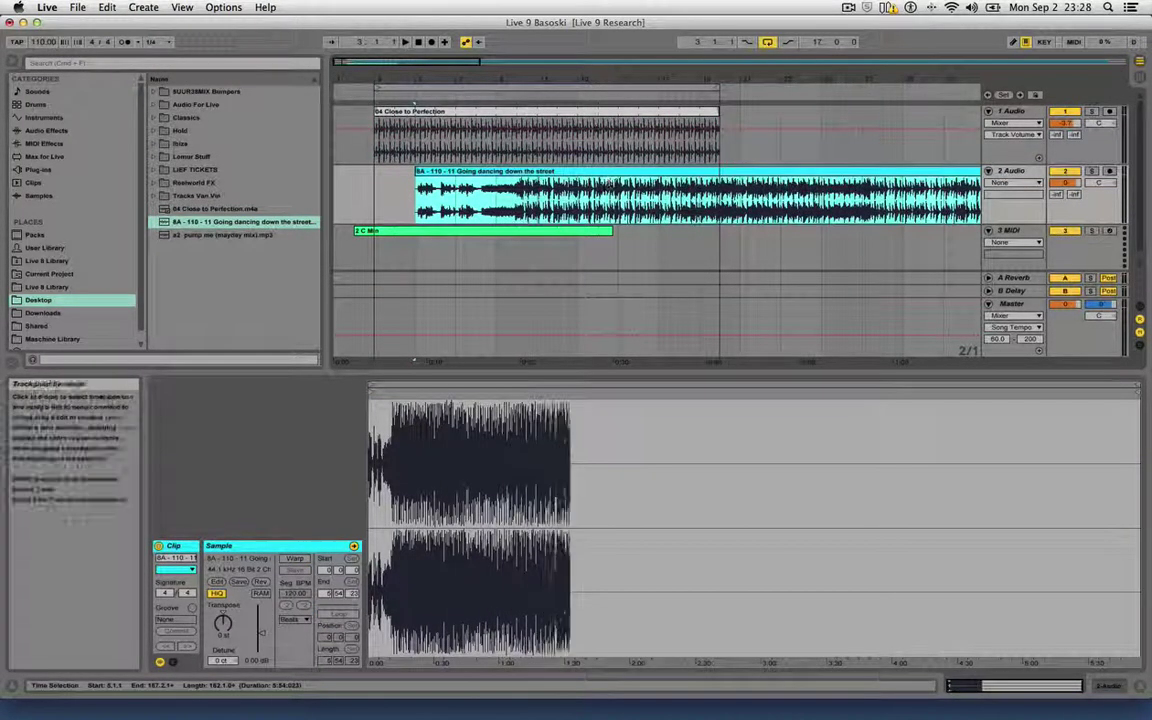
Rename the first audio track "close beat" and the second audio track "dancing".
click(1012, 111)
text(close)
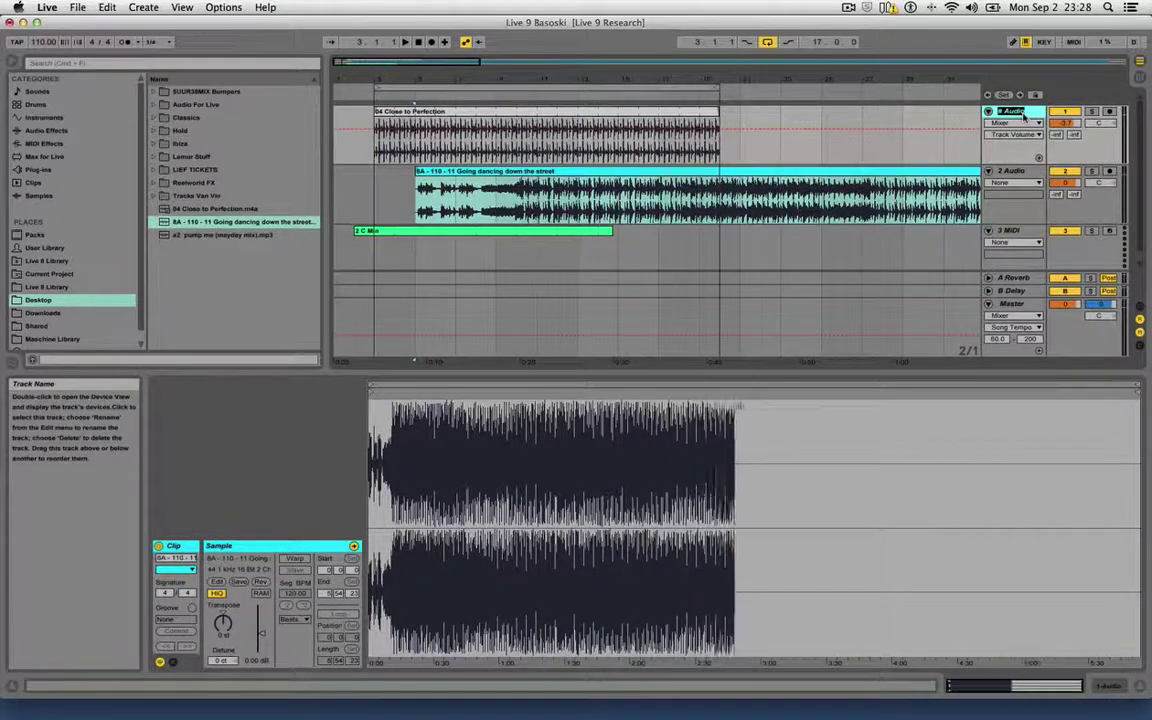
text( beat)
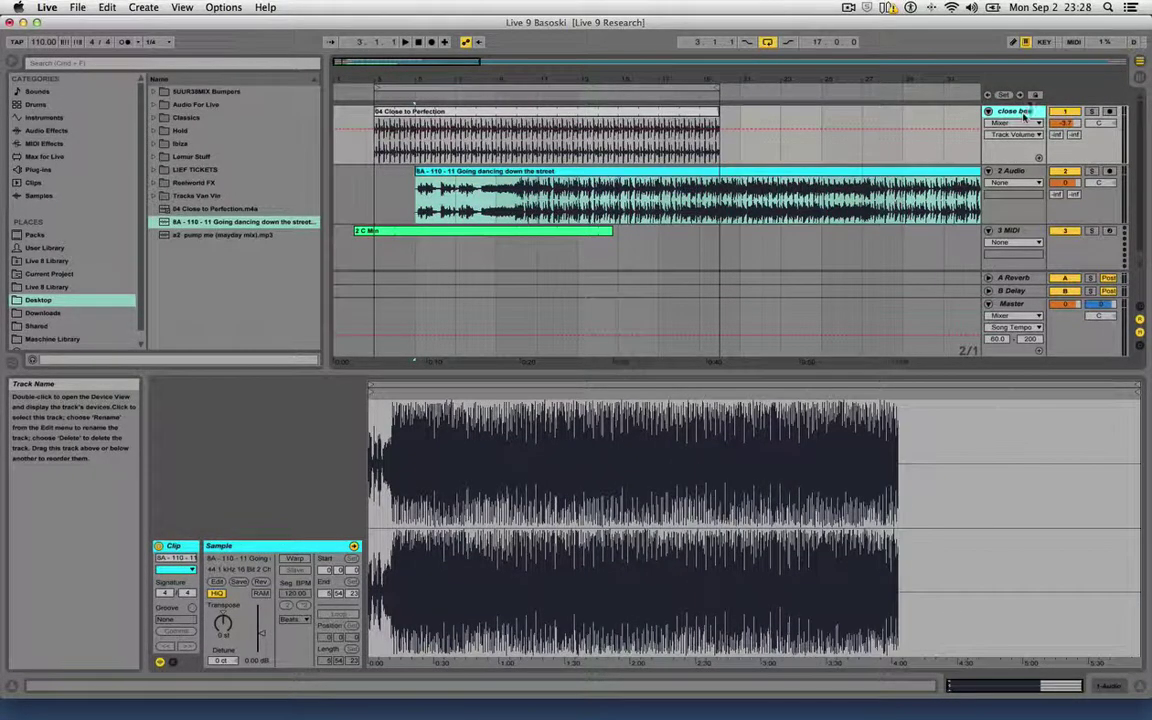
click(1012, 171)
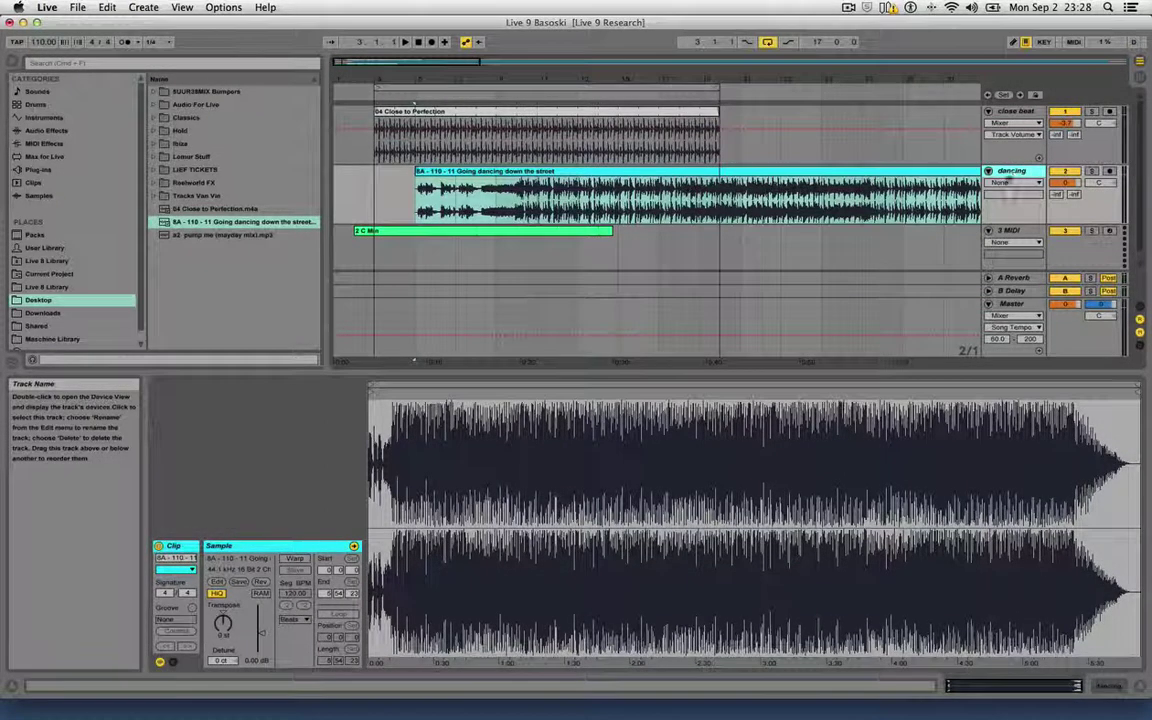
Colour the Going dancing down the street clip red and the 04 Close to Perfection clip yellow.
right_click(559, 174)
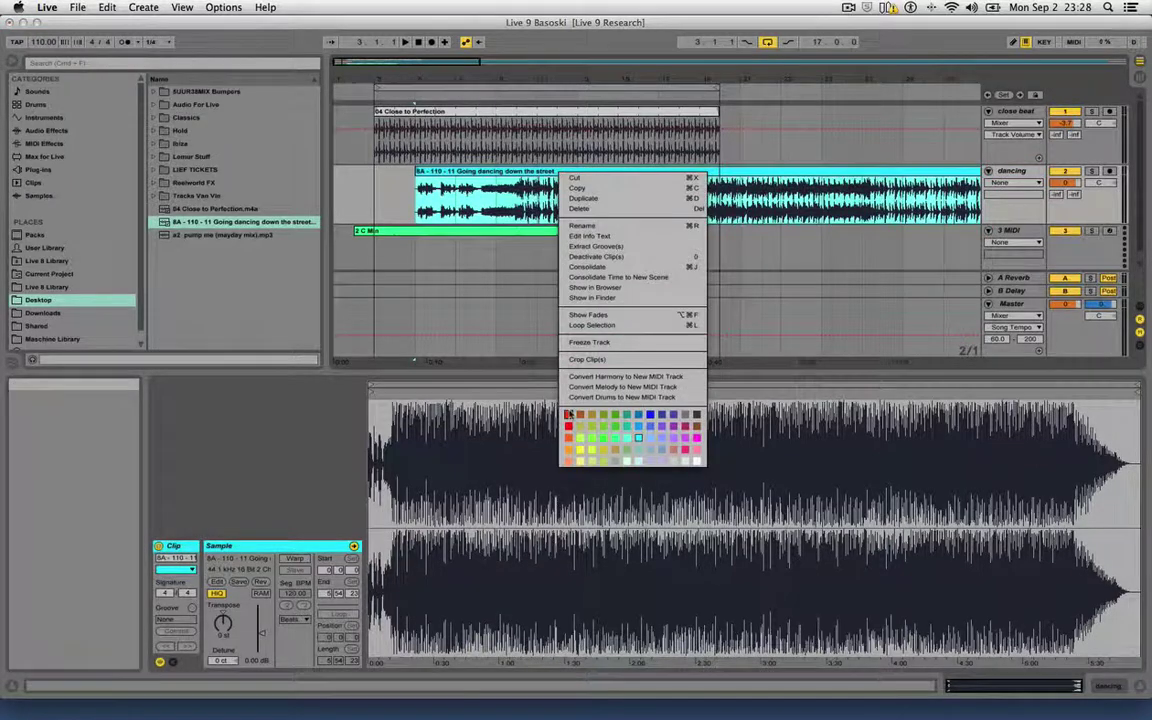
click(569, 414)
click(545, 125)
right_click(545, 118)
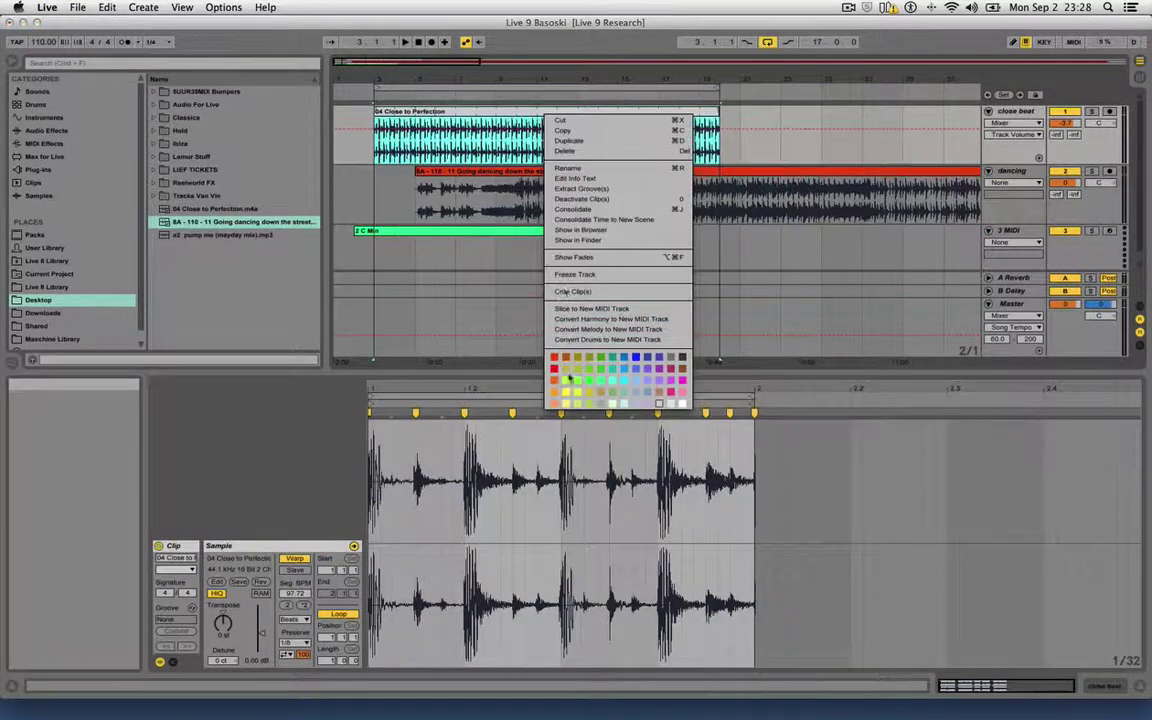
click(567, 371)
Move the Going dancing down the street clip to bar 9 and play its track soloed at -2.9 dB.
click(408, 192)
drag(556, 172, 558, 173)
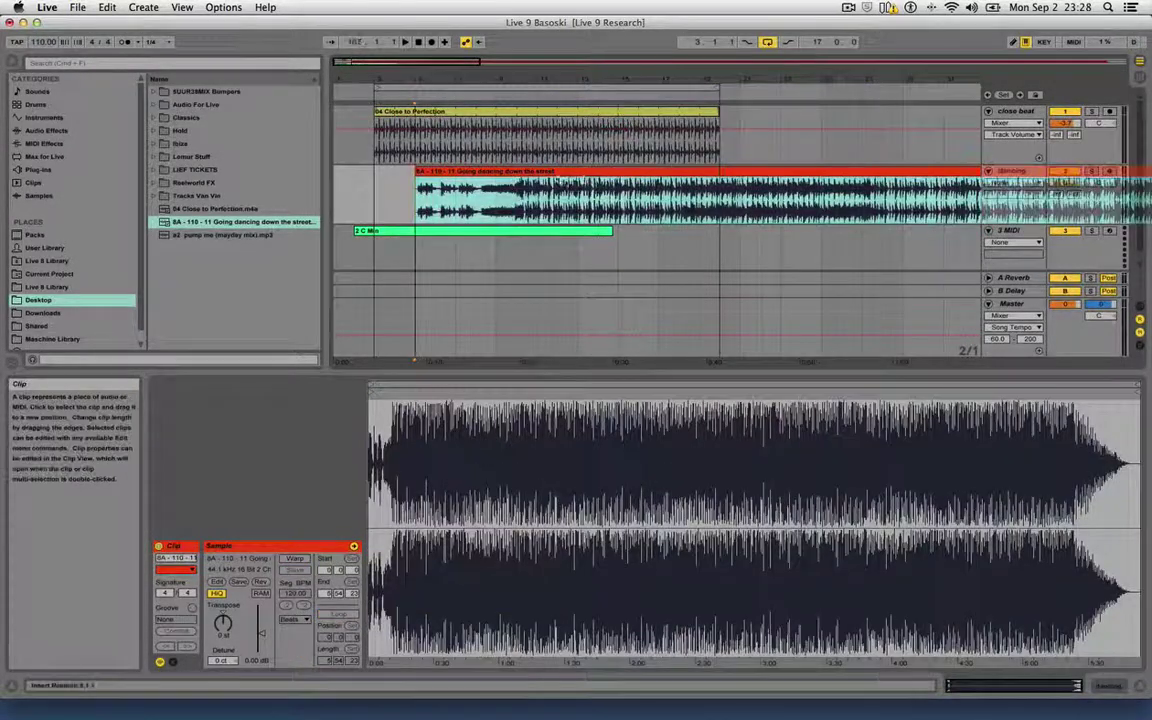
drag(430, 192, 512, 192)
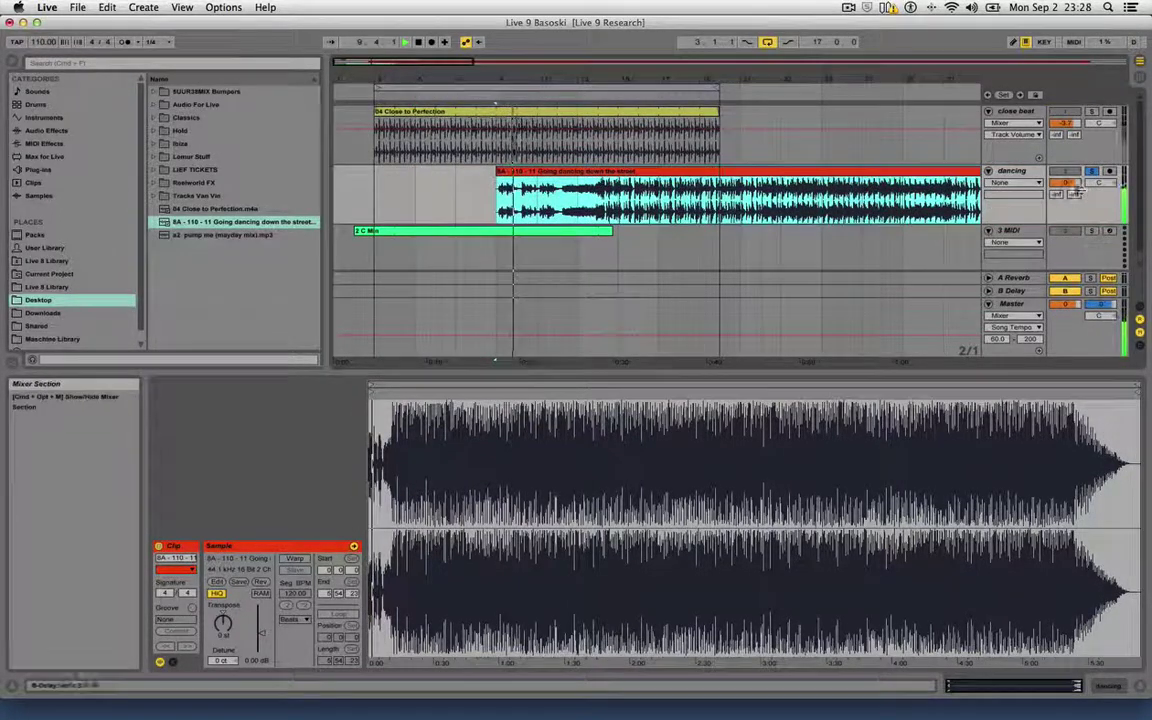
drag(1067, 183, 1067, 197)
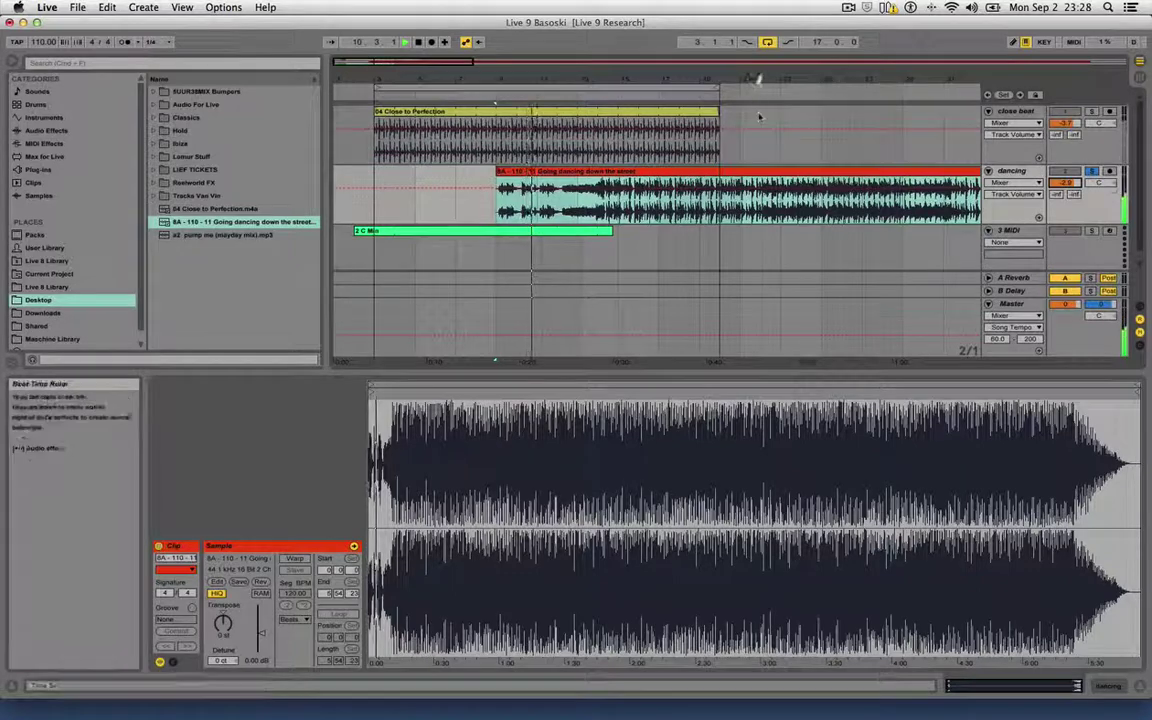
Split the Going dancing down the street clip at the hit just after 14.2 and delete the part before it.
drag(758, 79, 629, 79)
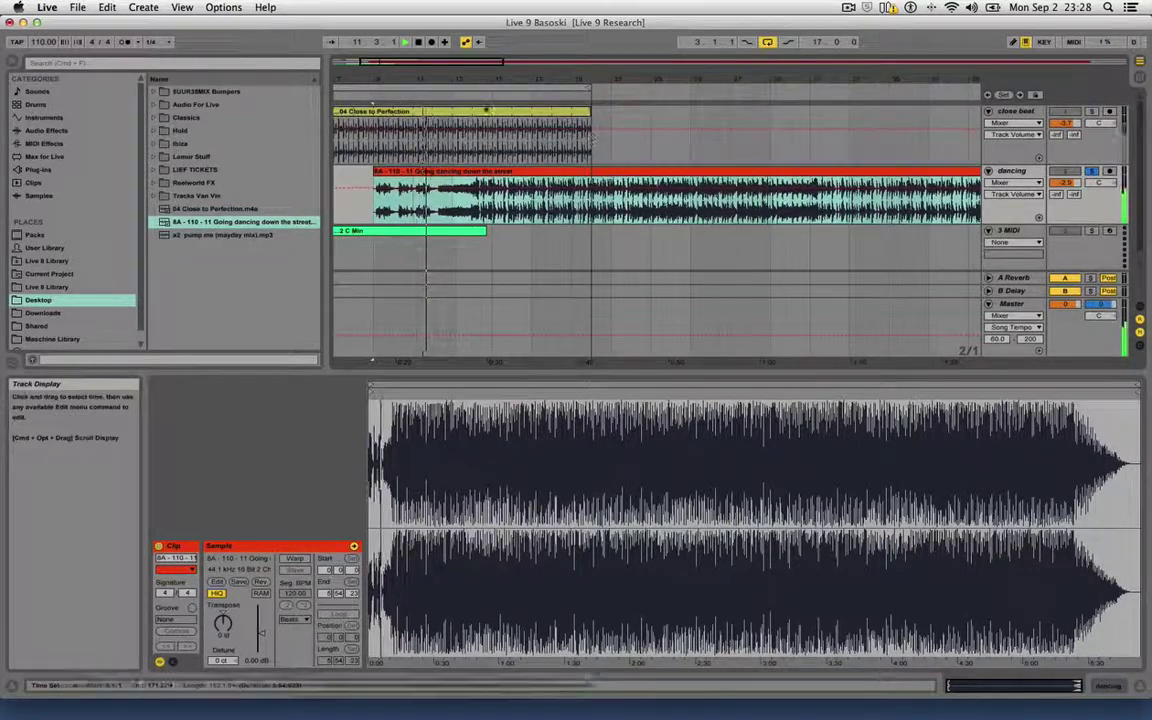
drag(489, 77, 481, 96)
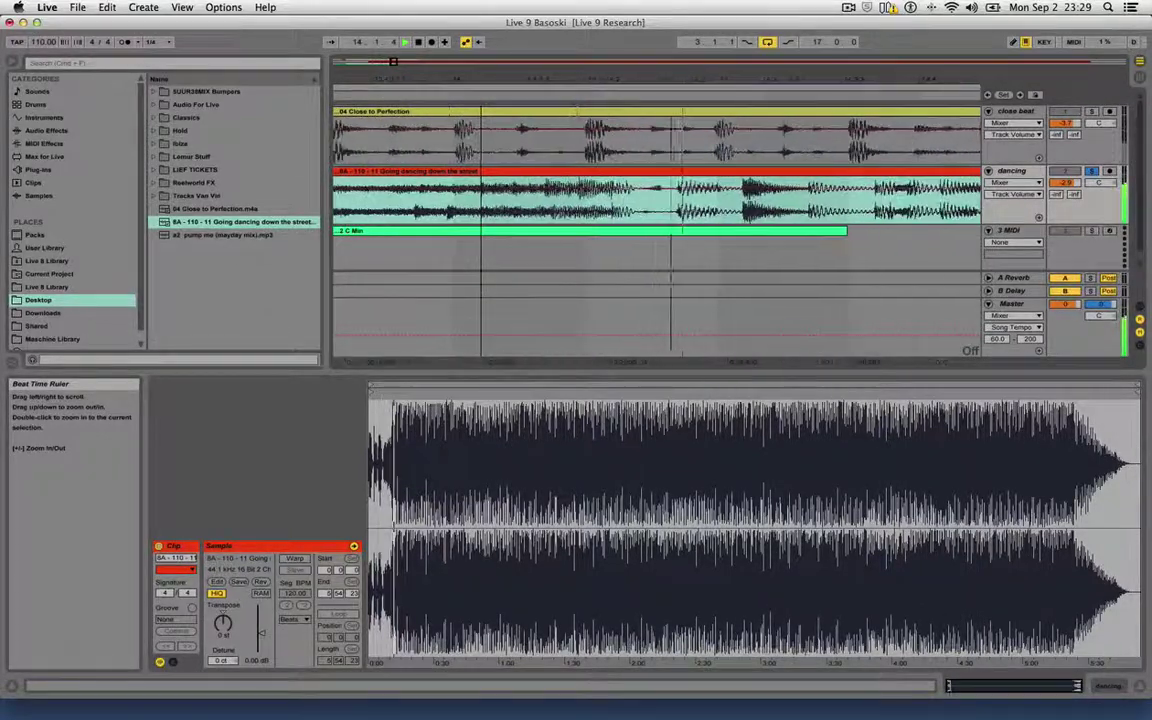
click(580, 200)
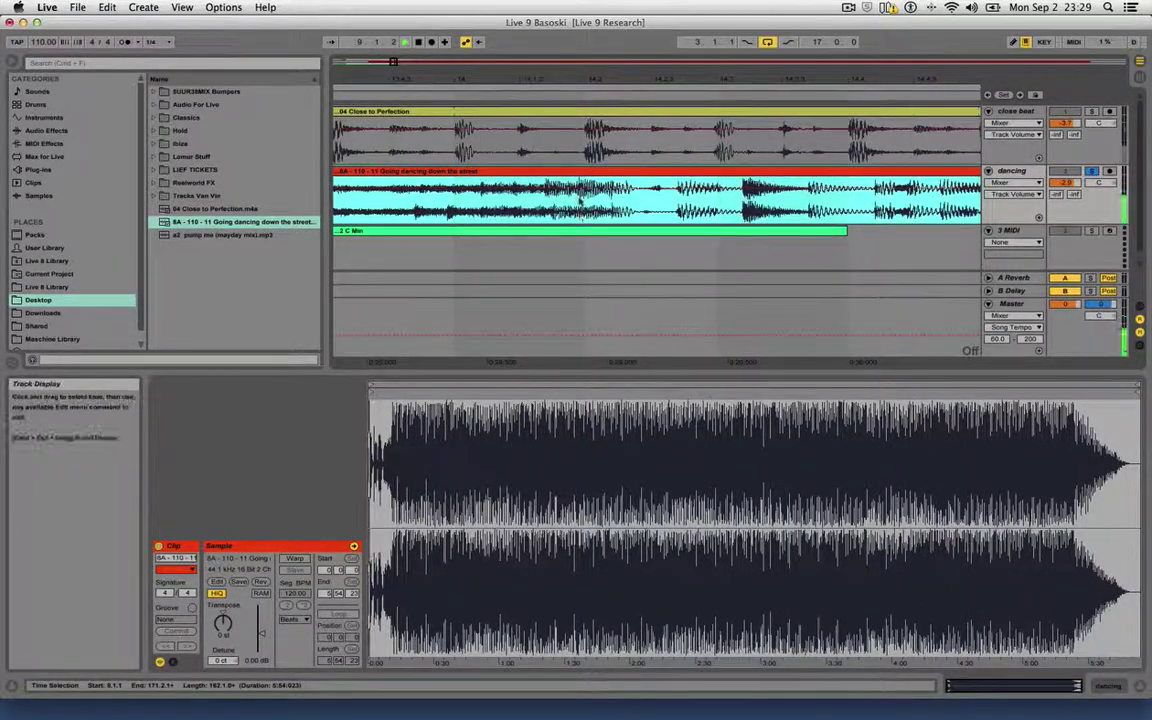
click(580, 200)
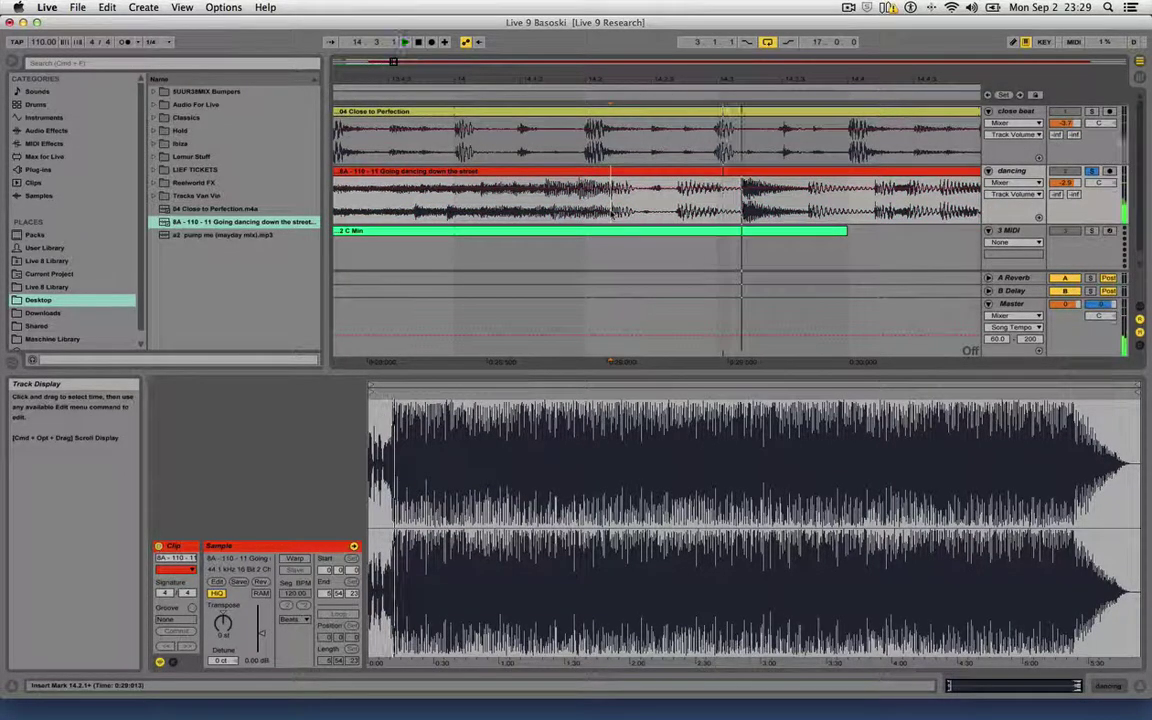
key(super+e)
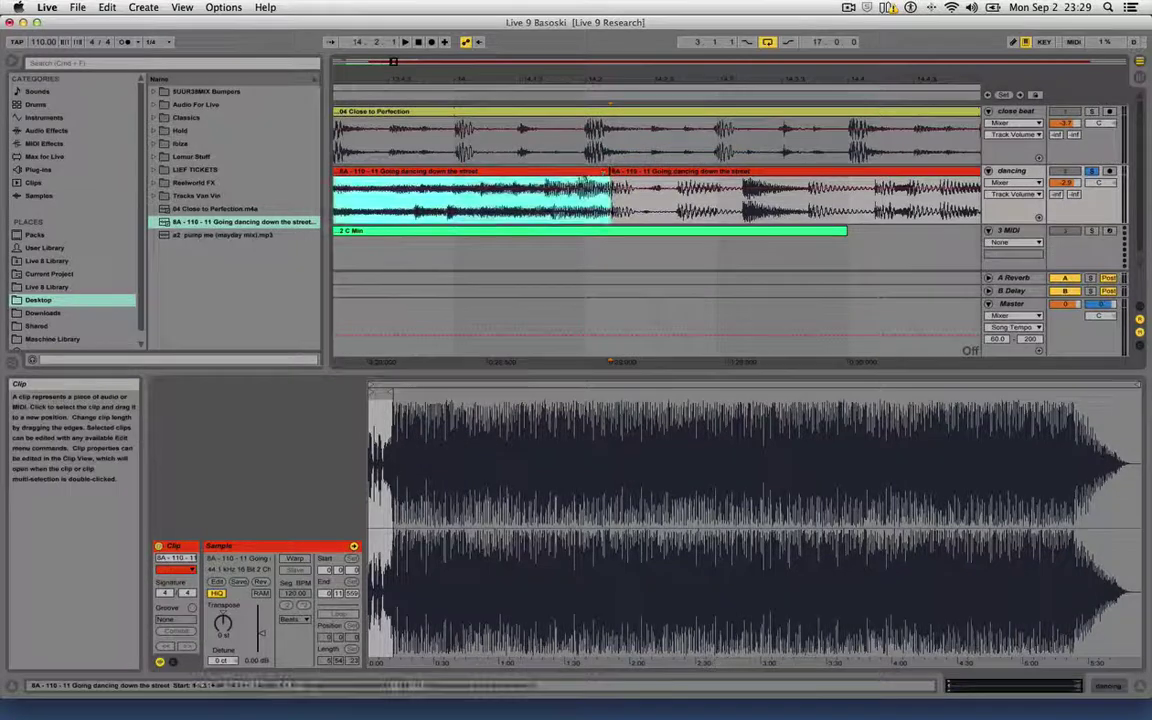
key(Delete)
Move the remaining part of the Going dancing down the street clip to start at bar 14.
key(minus)
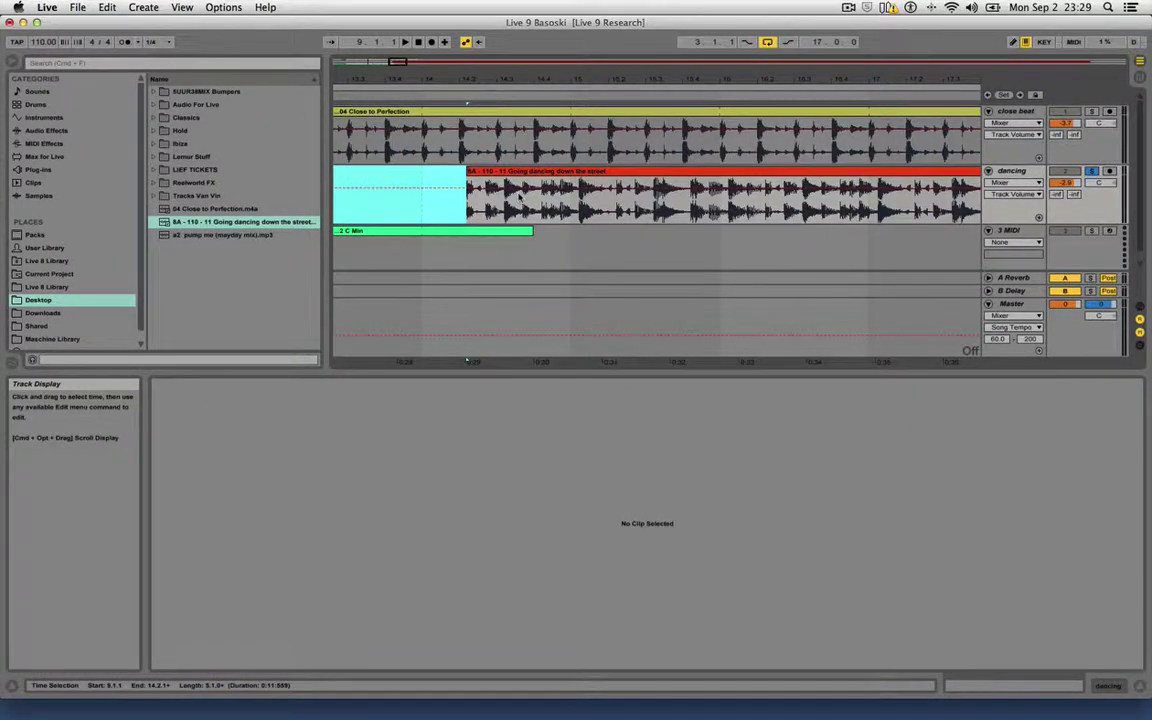
drag(521, 172, 476, 172)
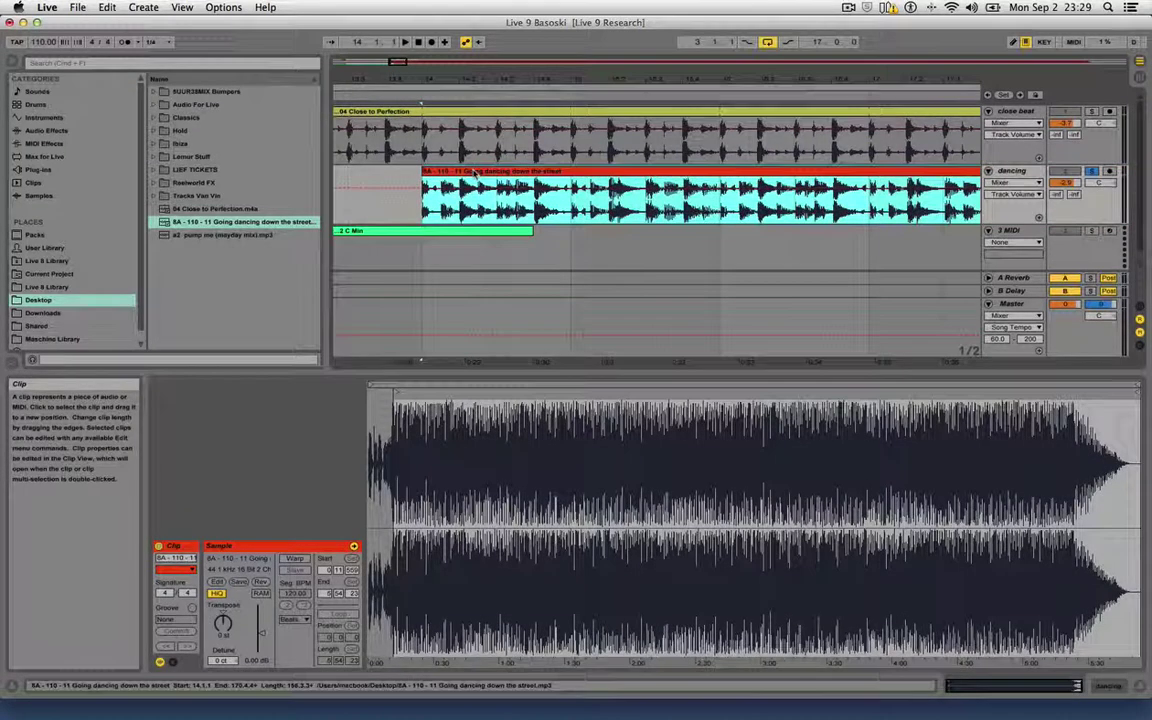
Turn on the metronome and play the soloed Going dancing down the street clip from 13.3.1.
key(space)
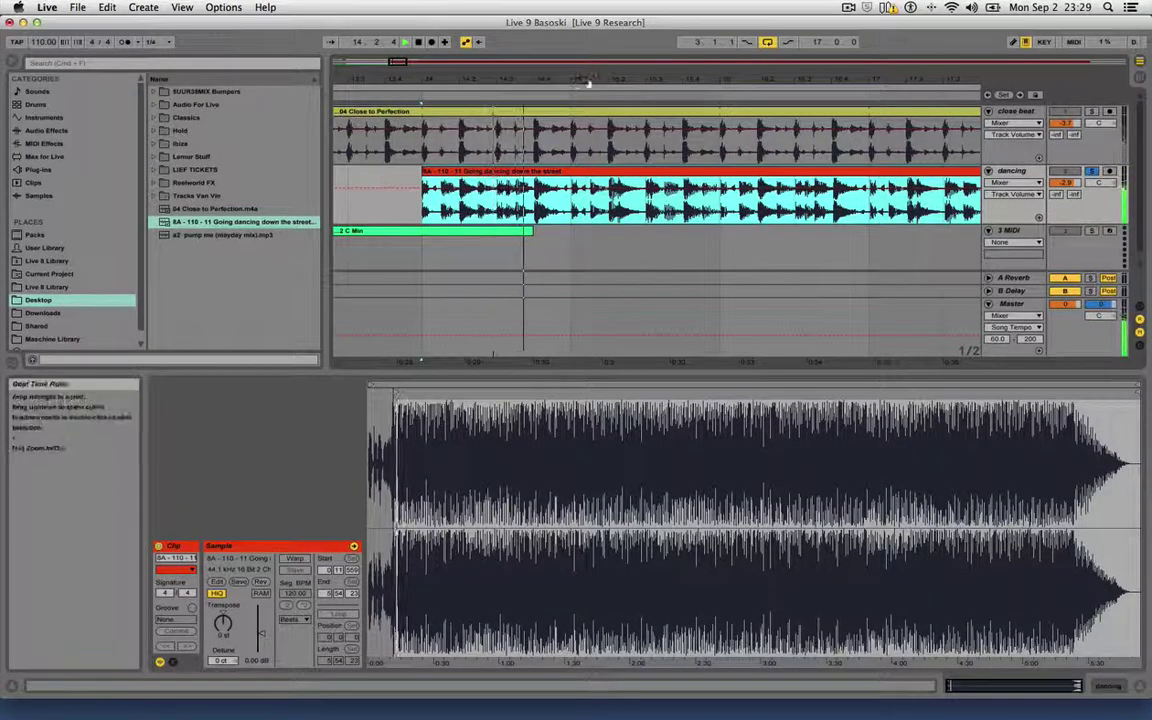
drag(589, 82, 589, 72)
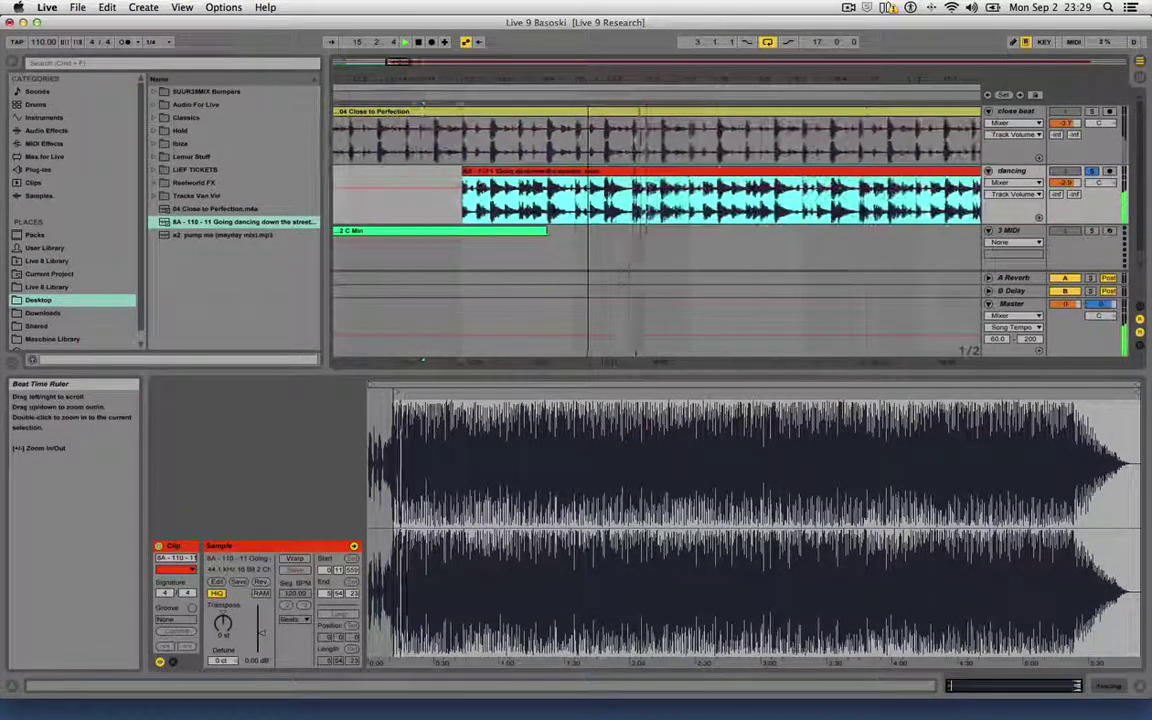
key(space)
click(688, 219)
click(689, 218)
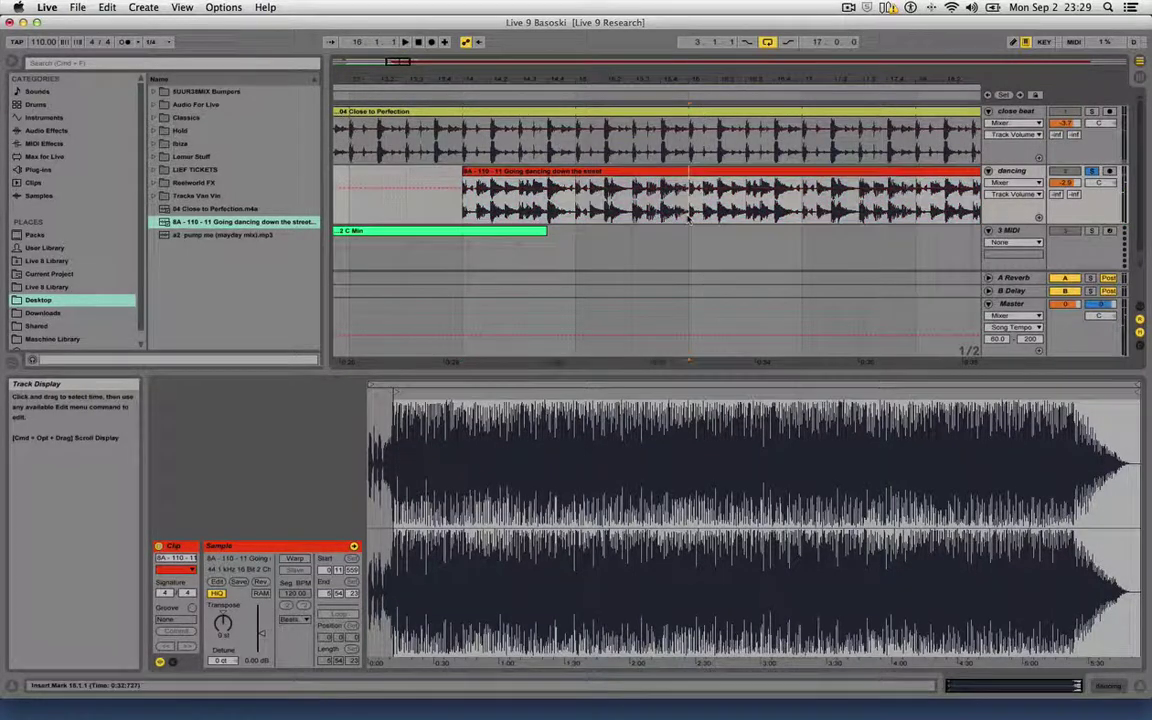
click(434, 182)
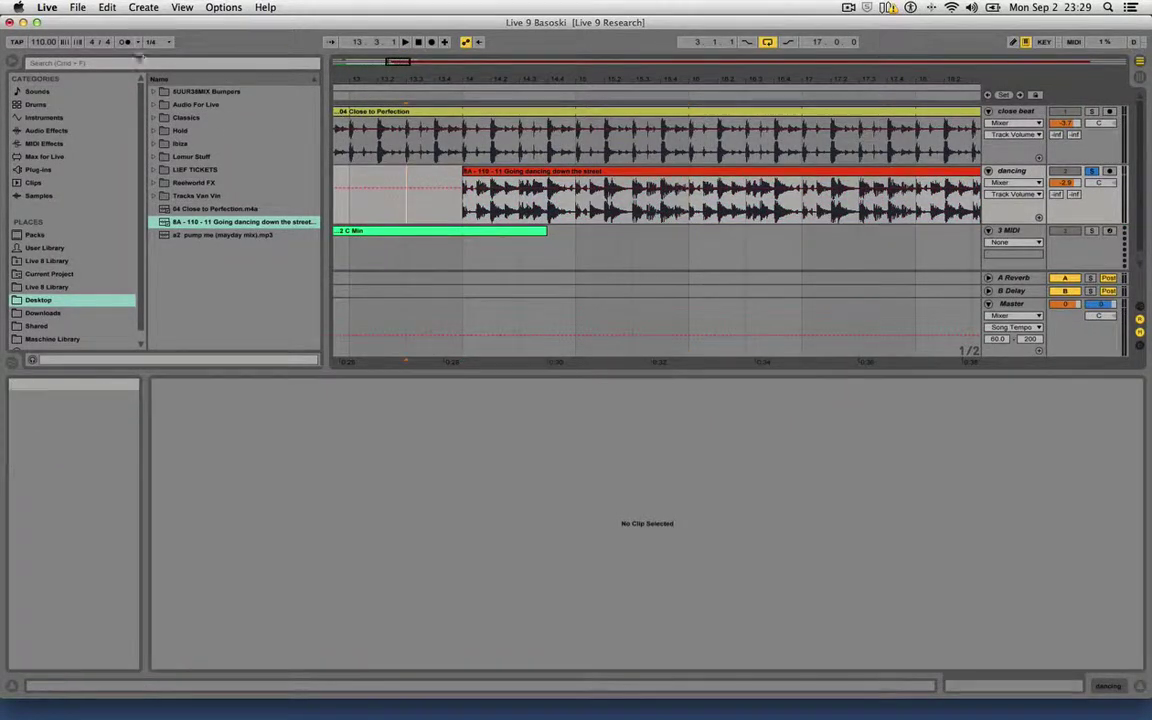
key(space)
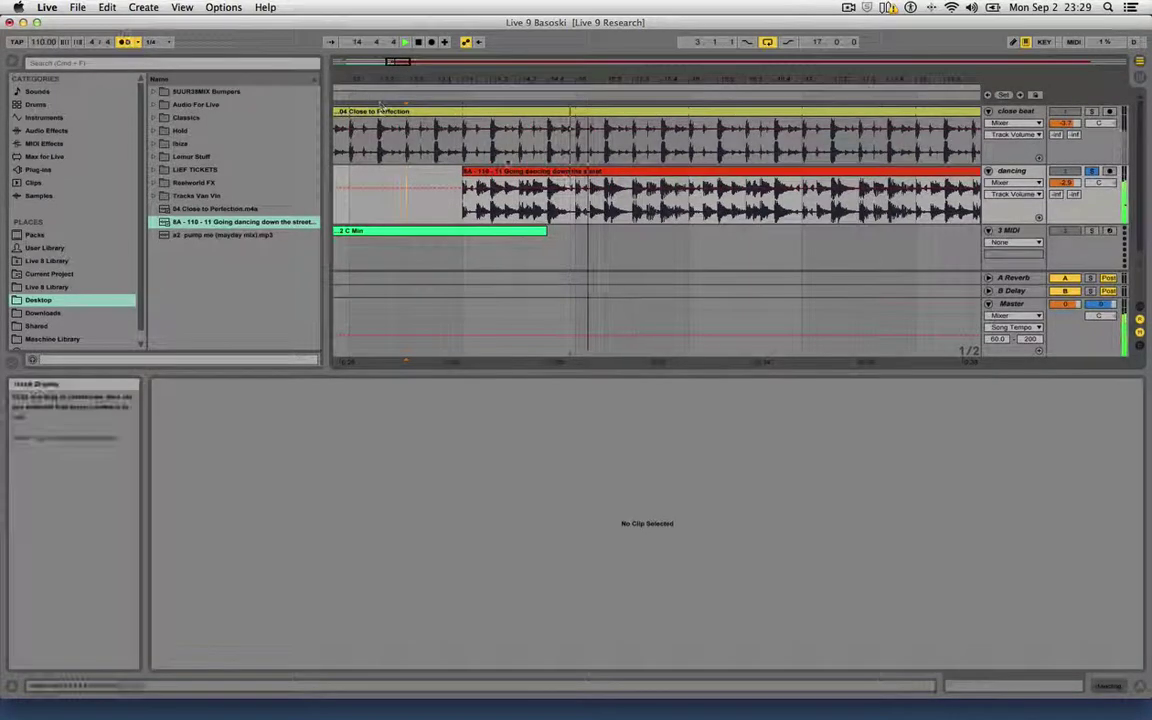
click(645, 227)
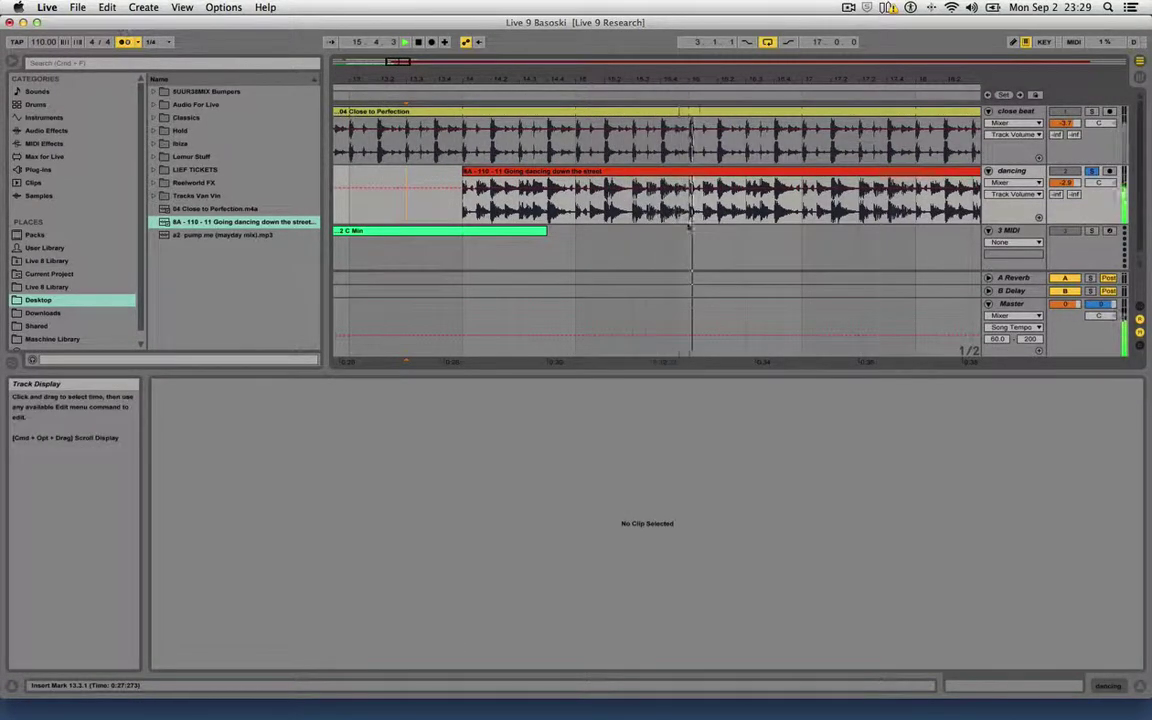
Split the Going dancing down the street clip at bar 16 and delete the part after it.
click(688, 221)
key(space)
key(super+e)
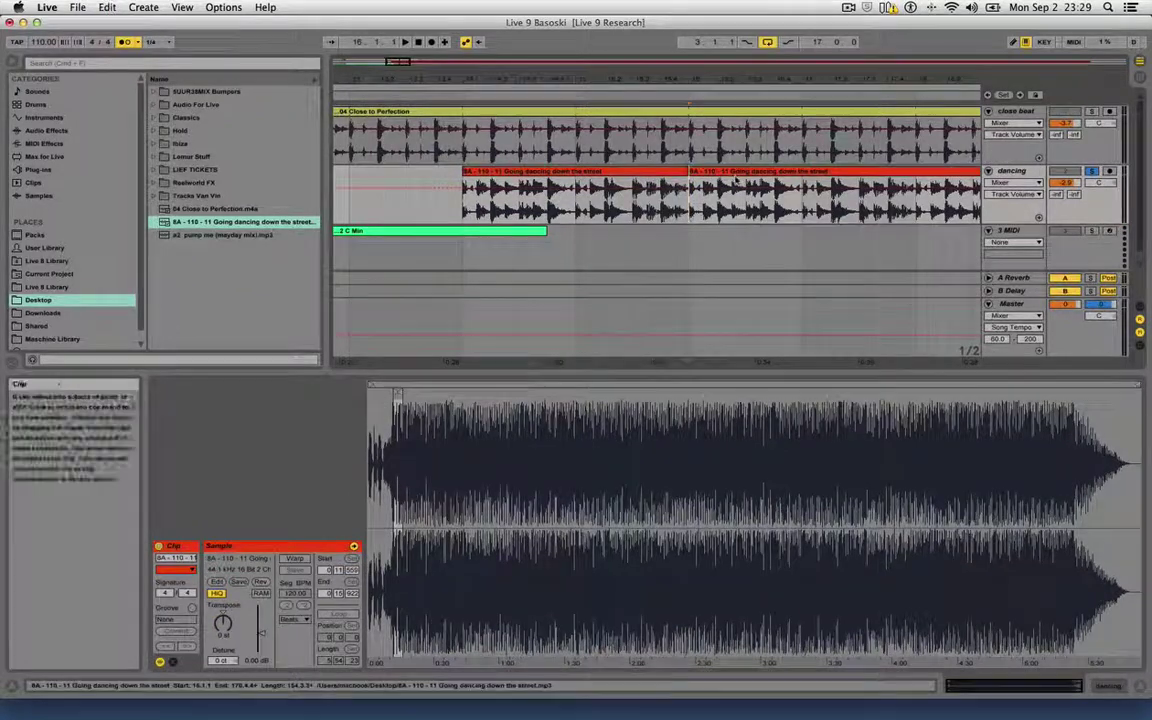
click(700, 190)
key(Delete)
Set 1.1.1 at the start of the visible region in the two-bar clip's sample, so the clip is warped from there.
click(614, 177)
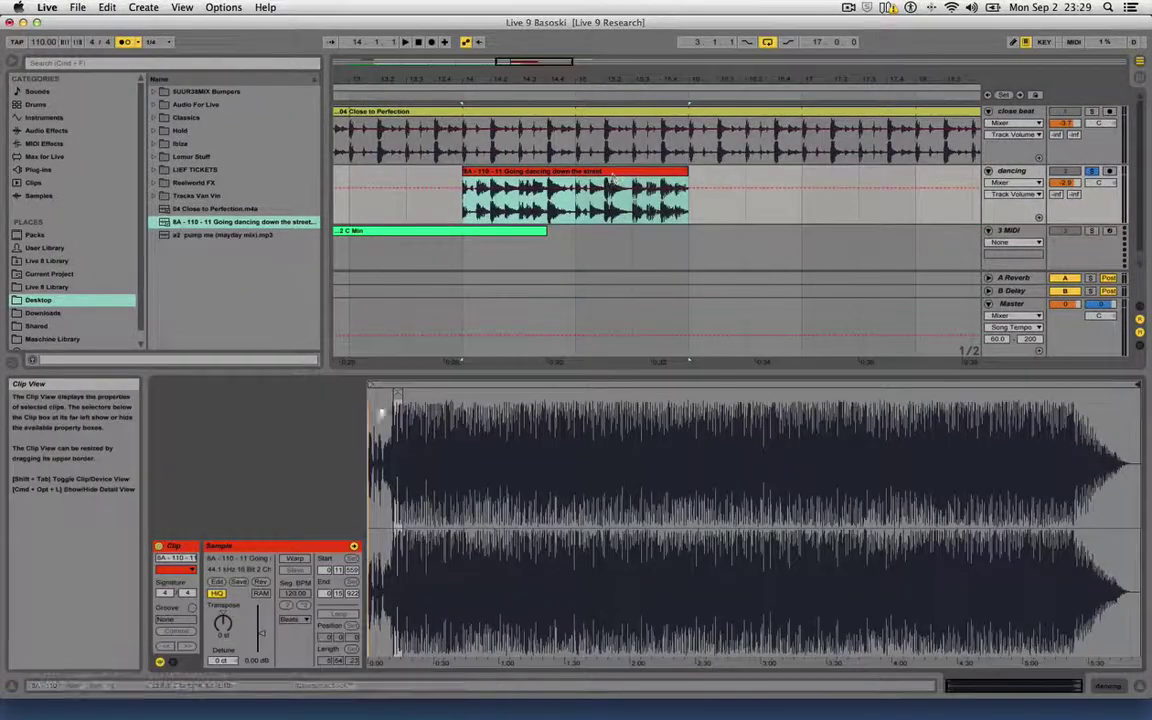
drag(391, 398, 391, 496)
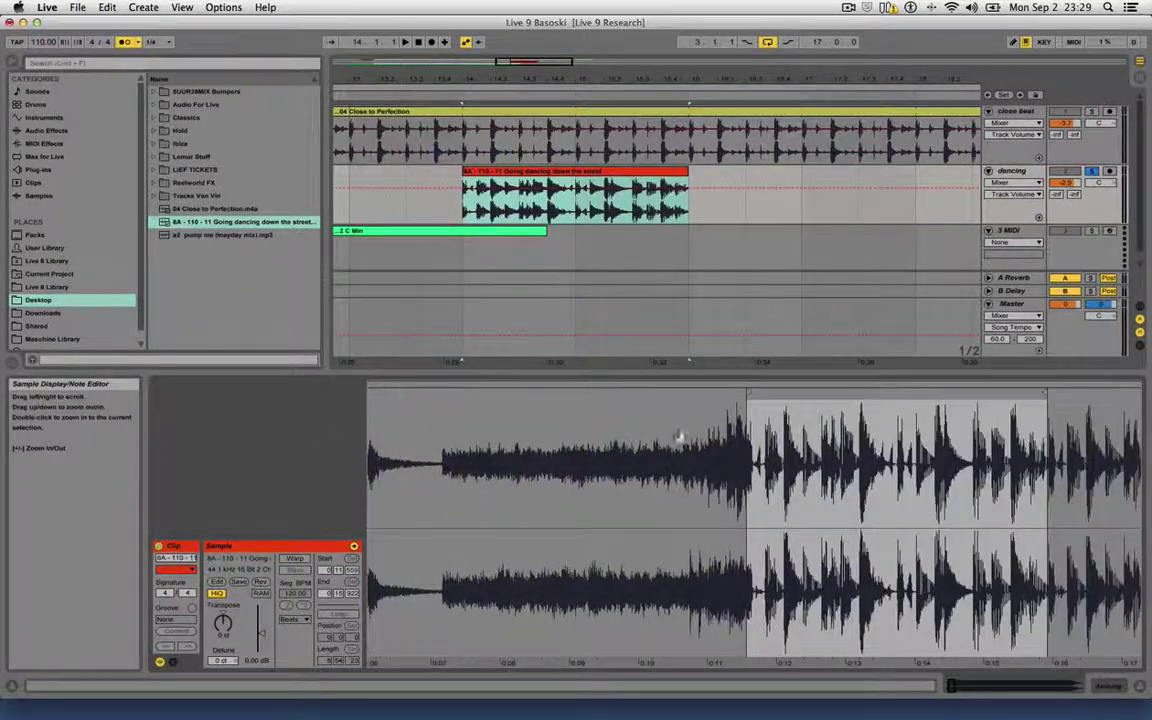
right_click(751, 395)
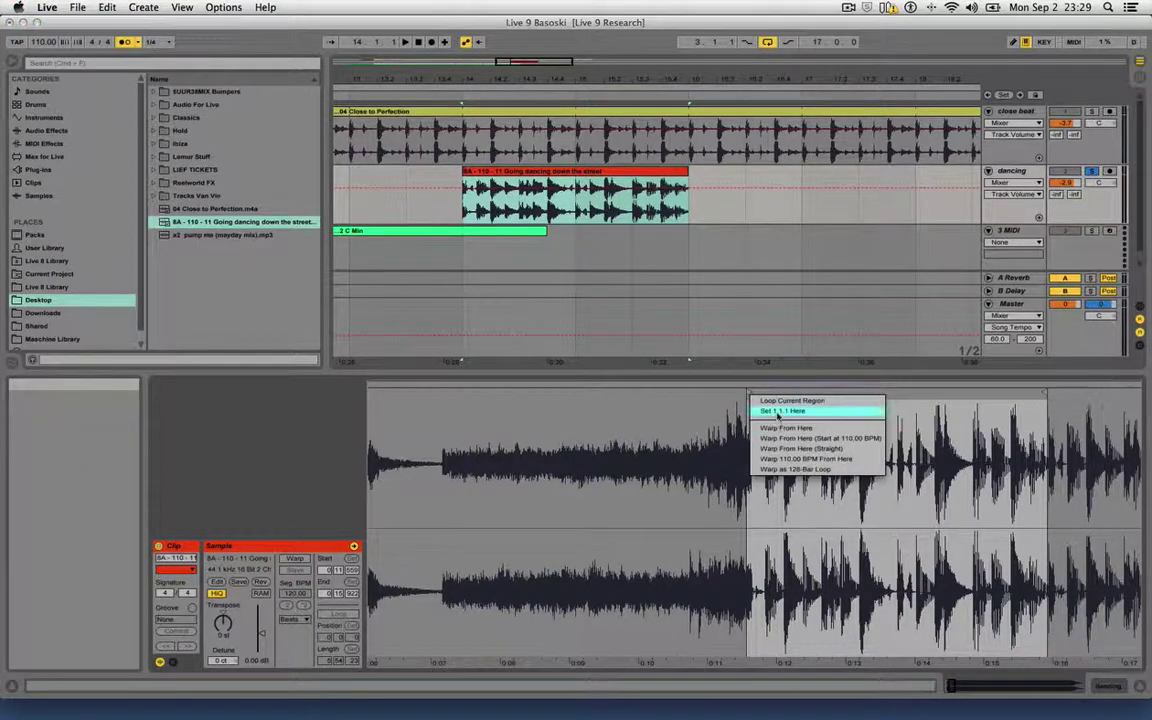
click(781, 411)
Align the clip's closing downbeat to bar 3 with a warp marker and set the song tempo to 109.57 BPM.
key(space)
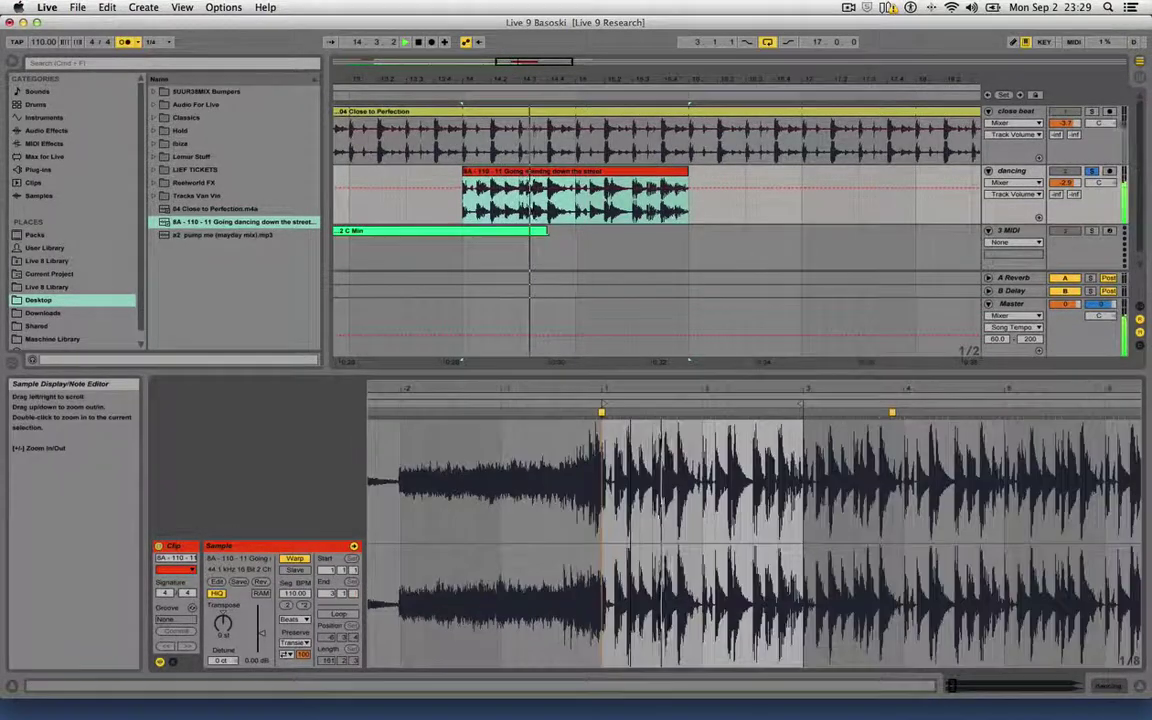
drag(814, 391, 815, 458)
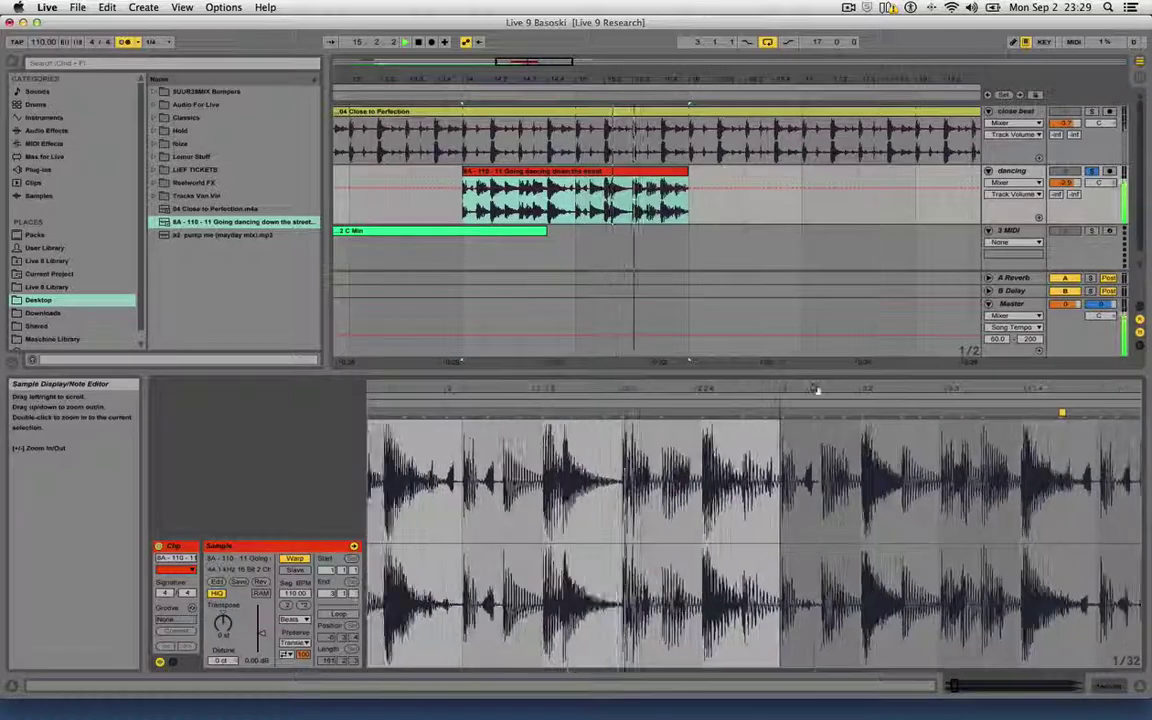
mouse_move(815, 390)
mouse_down()
mouse_move(746, 404)
mouse_move(741, 424)
mouse_up()
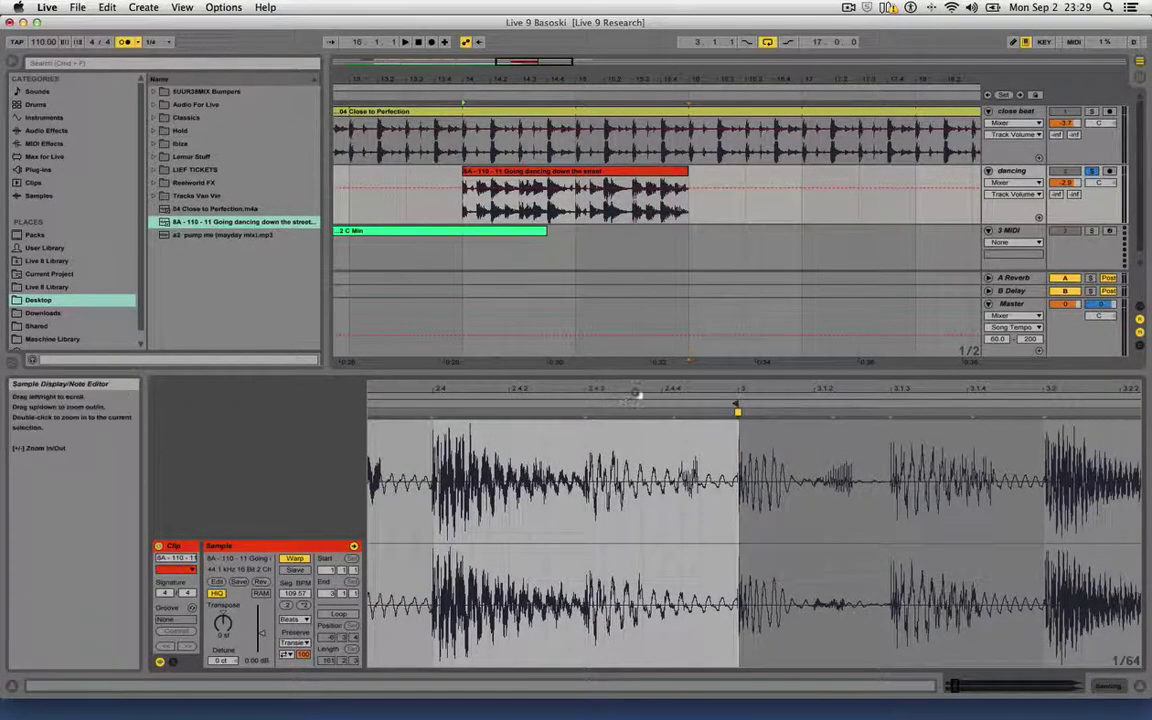
drag(638, 391, 638, 275)
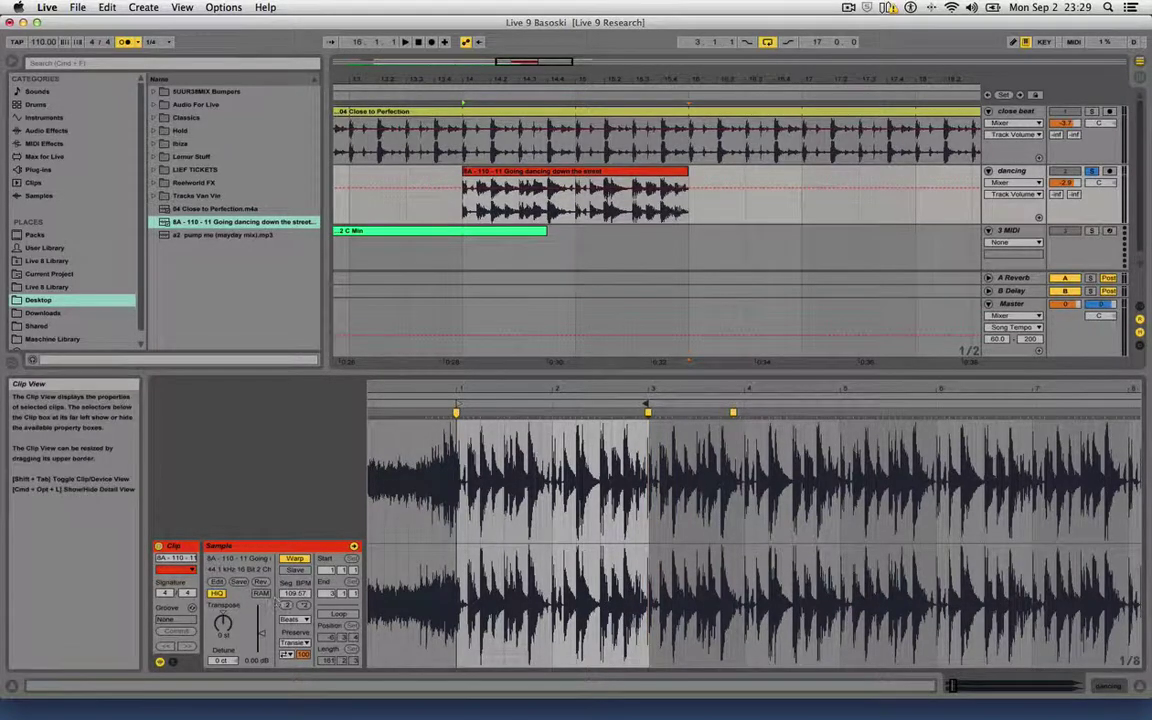
drag(461, 389, 485, 303)
drag(520, 403, 468, 391)
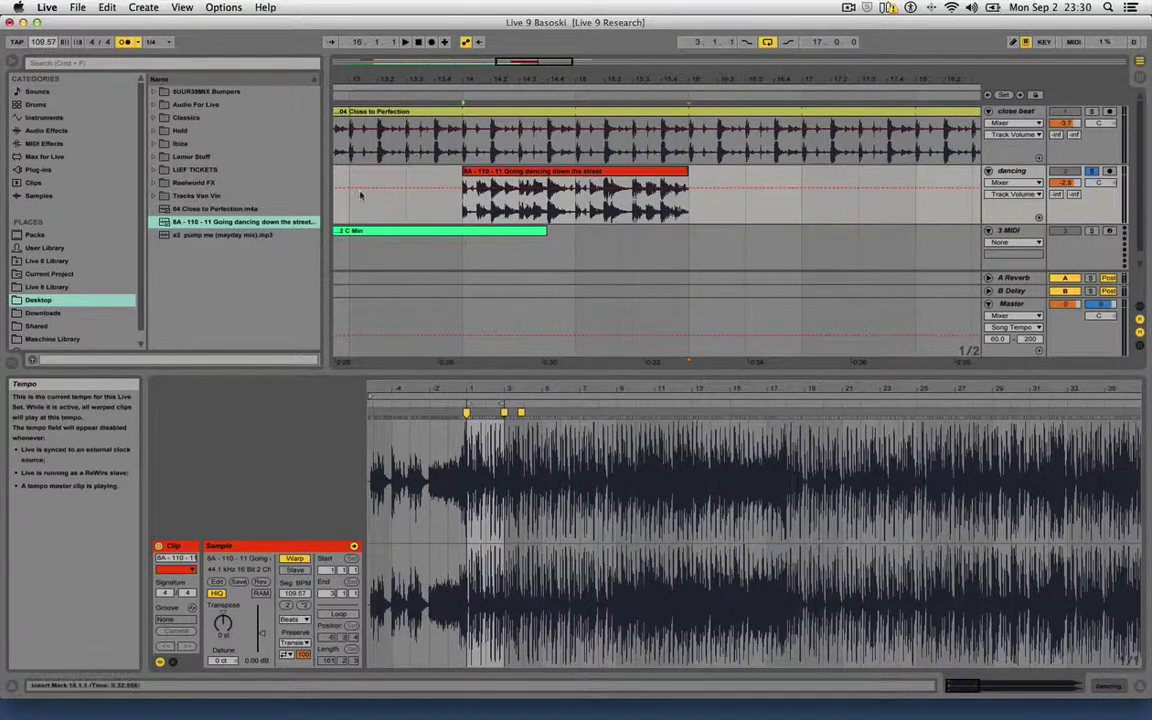
Extend the beginning of the Going dancing down the street clip back to the start of its sample at 8.3.4.
drag(504, 80, 588, 85)
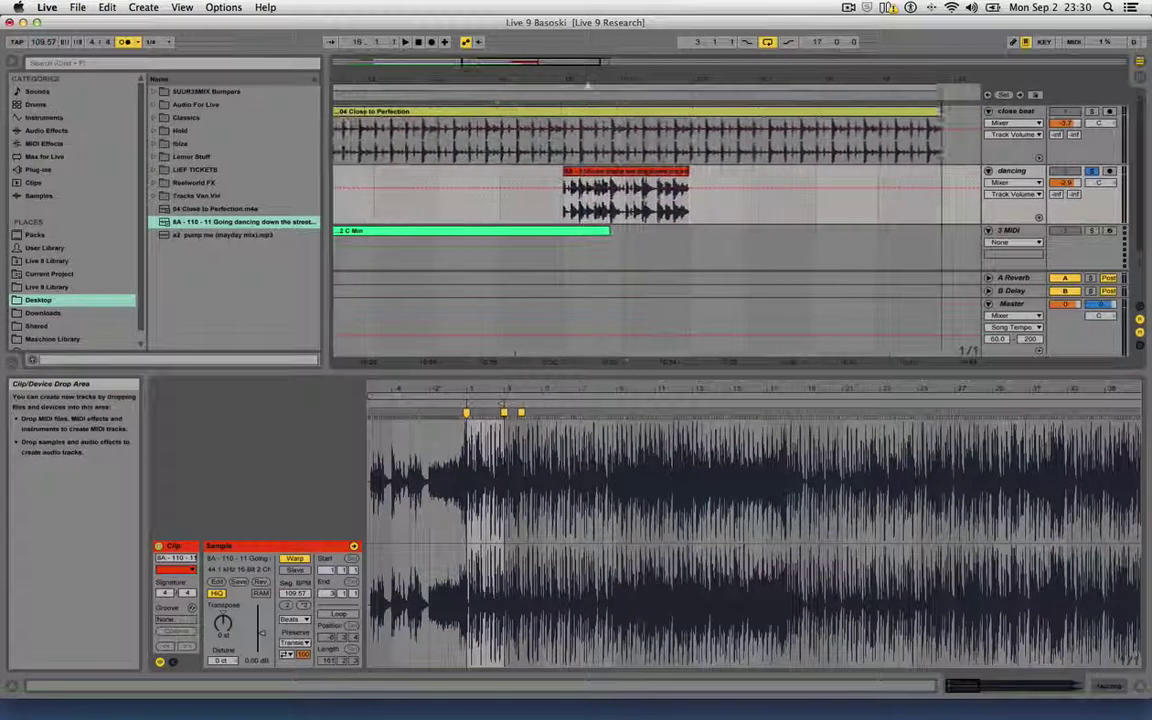
drag(564, 190, 307, 180)
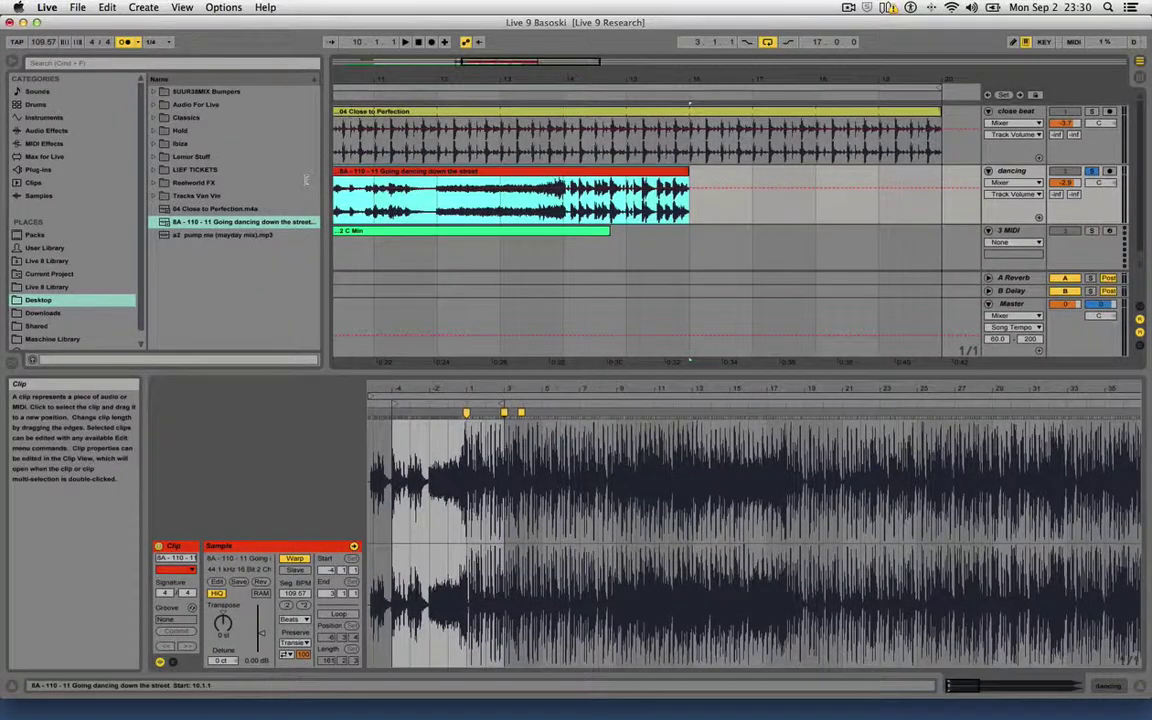
key(minus)
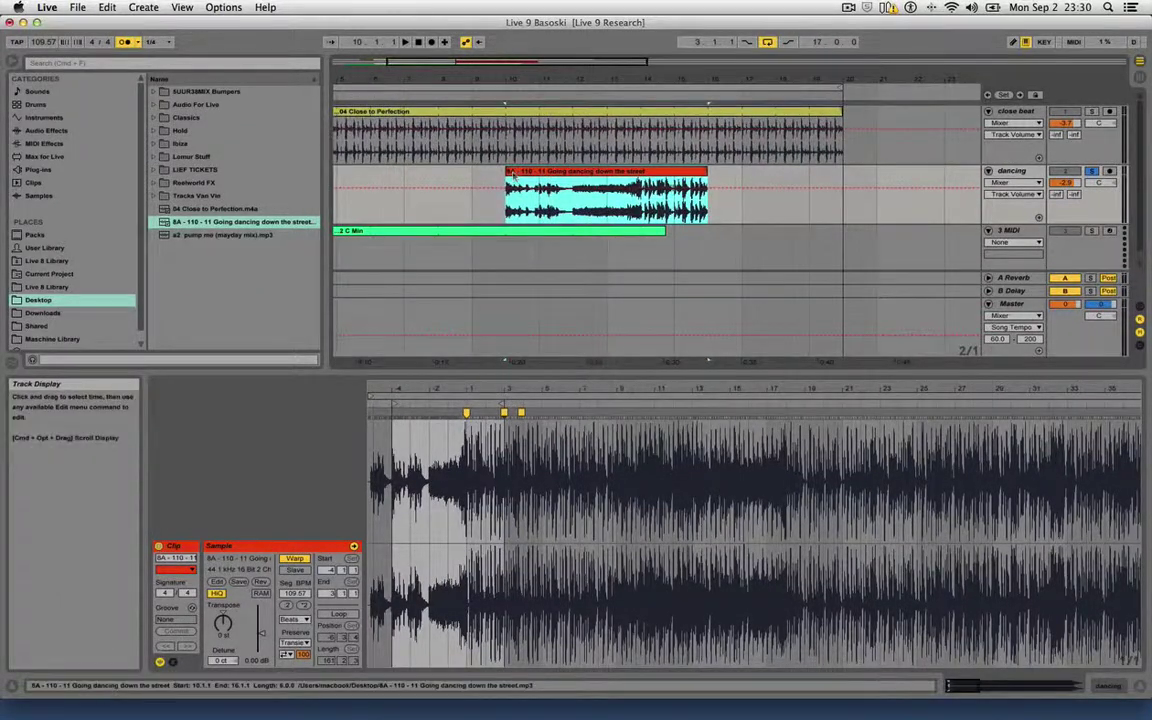
drag(510, 174, 460, 176)
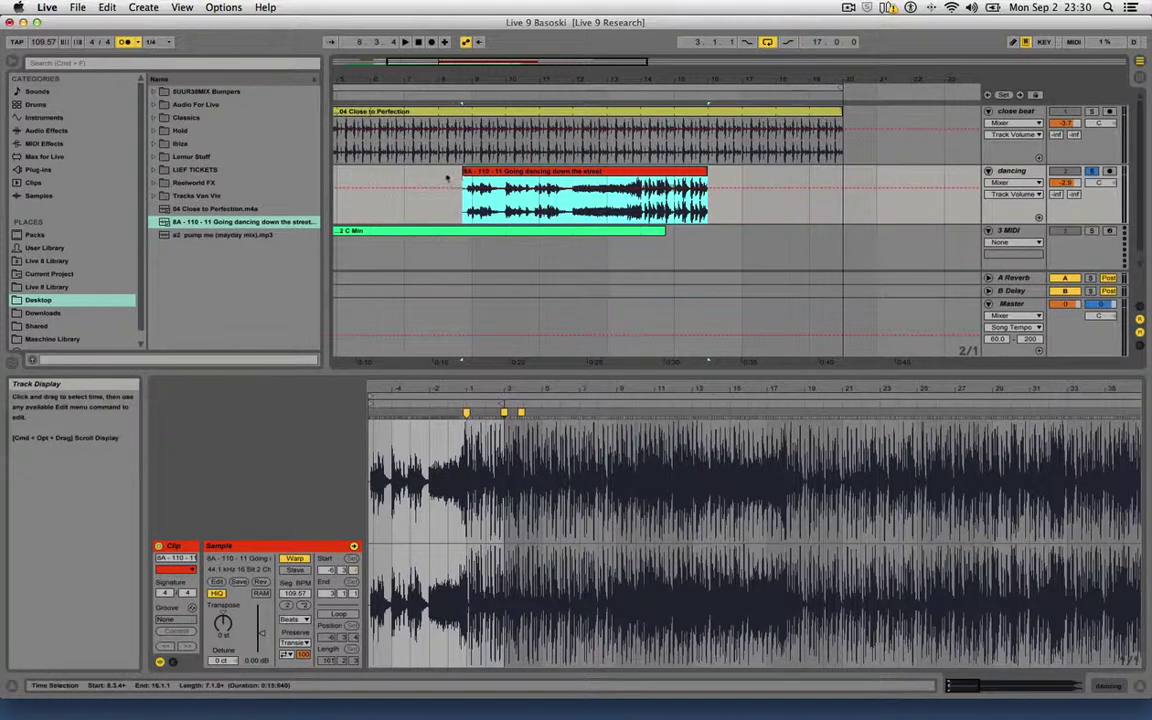
Play the extended clip, unsolo the dancing track to hear it with the drum loop, and lower its volume to -5.2 dB.
click(447, 178)
click(468, 173)
key(space)
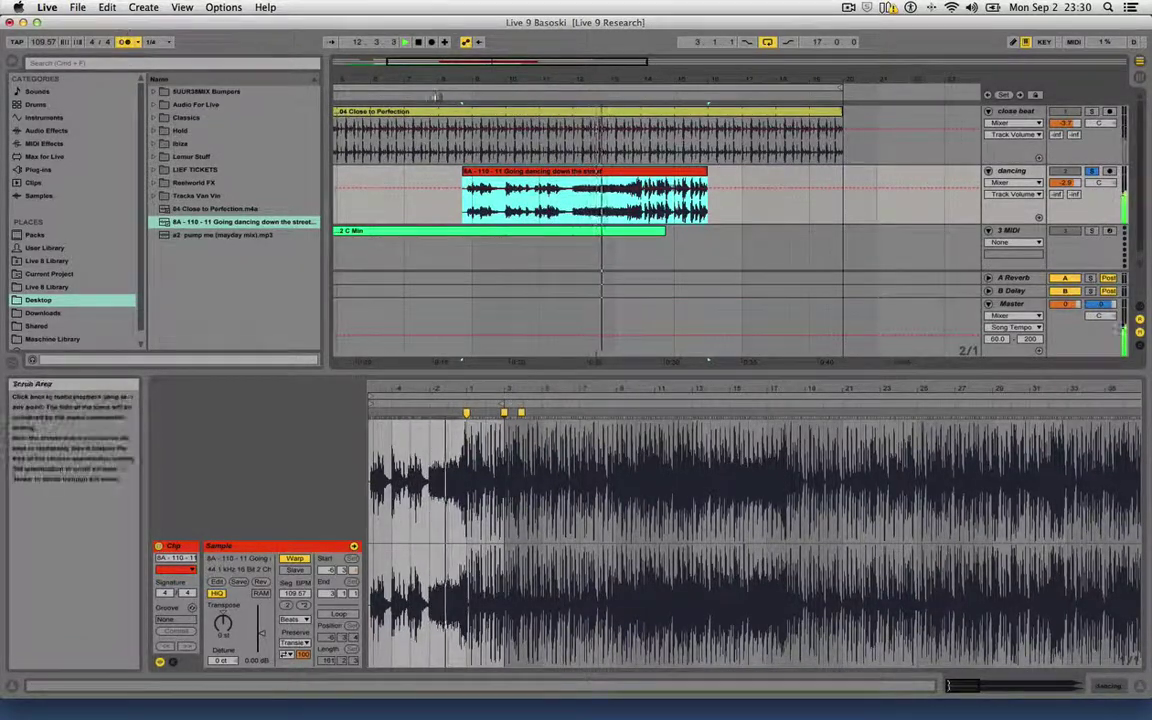
click(436, 97)
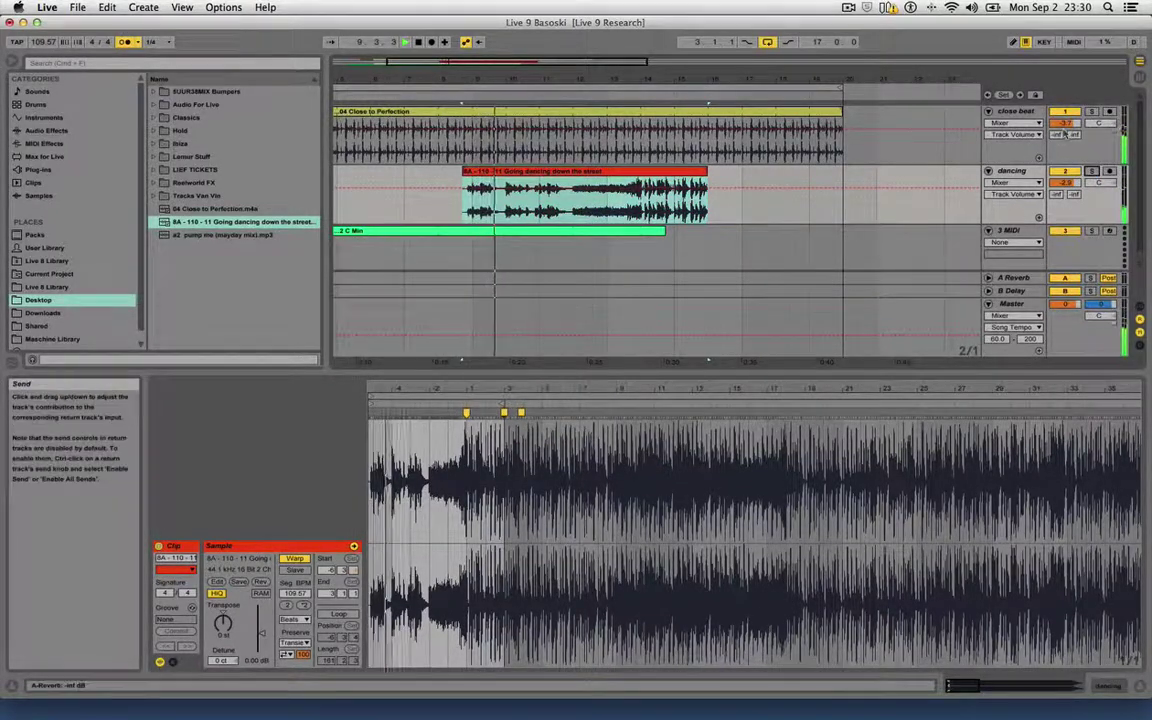
drag(1068, 182, 1068, 196)
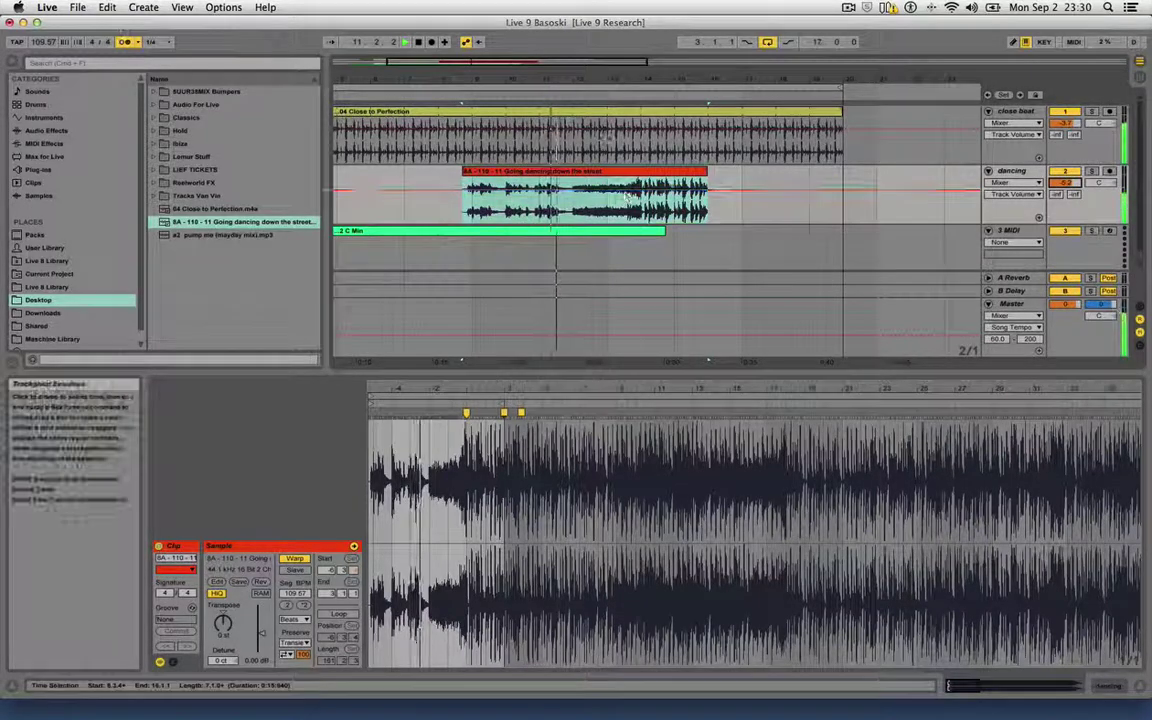
Split the Going dancing down the street clip at bar 12 and delete the part after it.
drag(595, 78, 595, 88)
click(580, 171)
key(space)
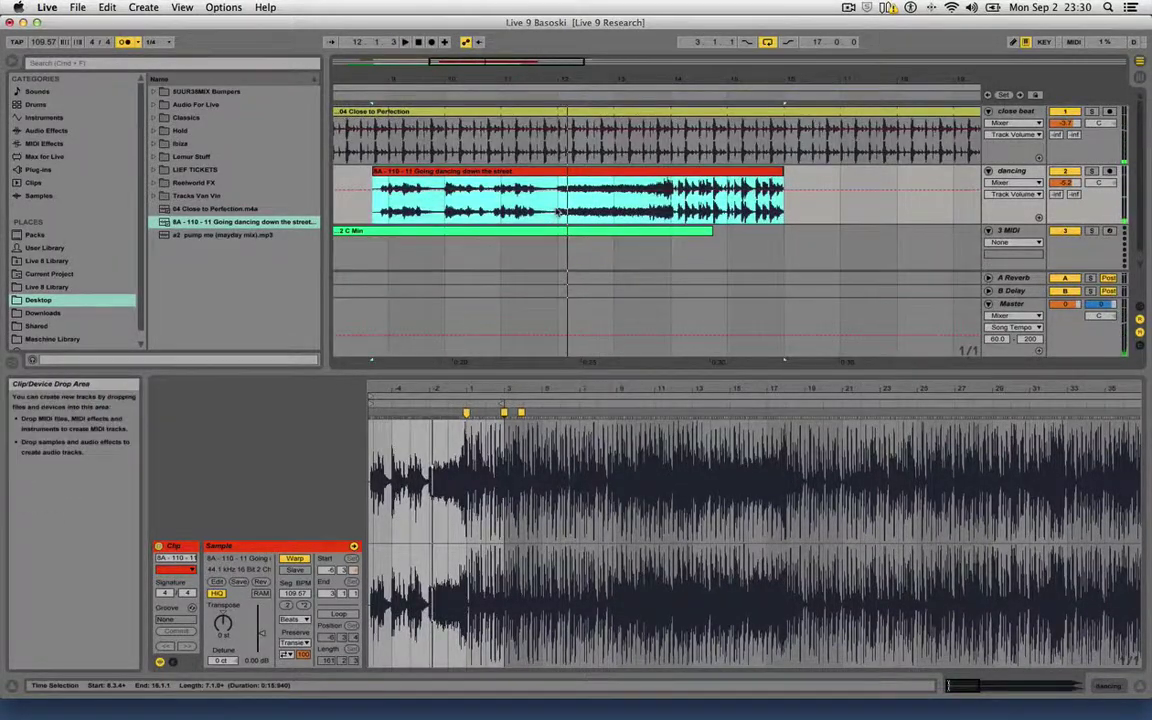
click(575, 185)
key(super+e)
click(578, 173)
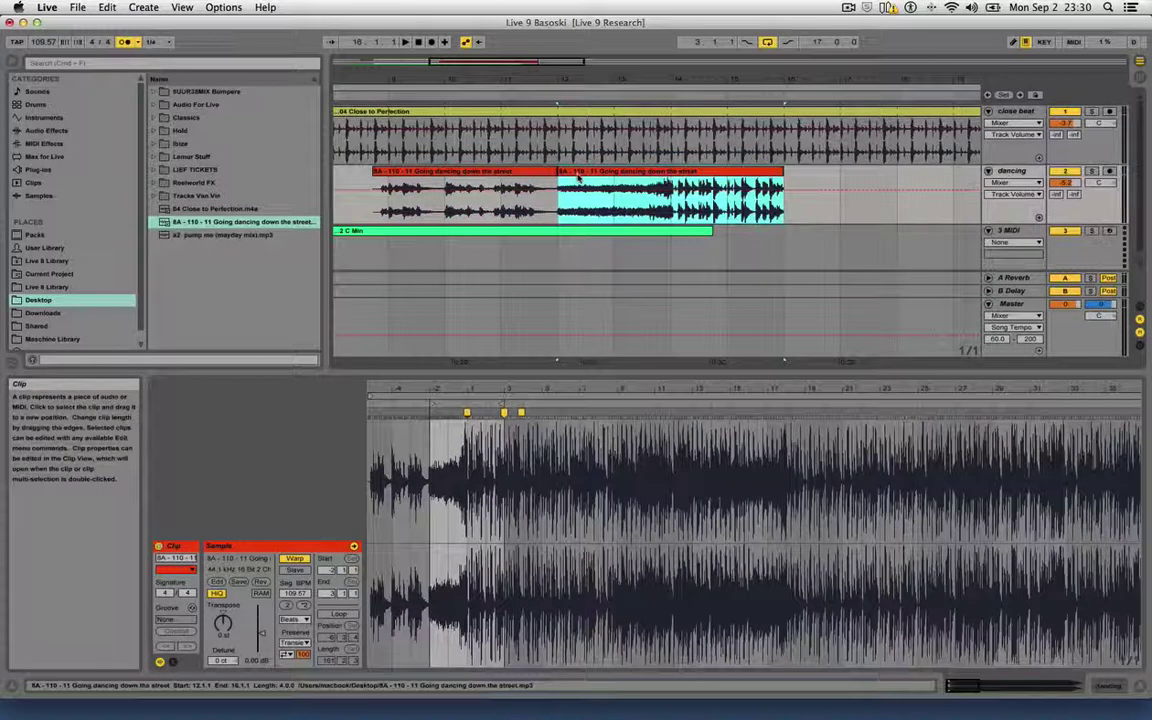
key(Delete)
key(Delete)
Play the remaining intro phrase with the drum loop and consolidate it into a new clip.
click(359, 181)
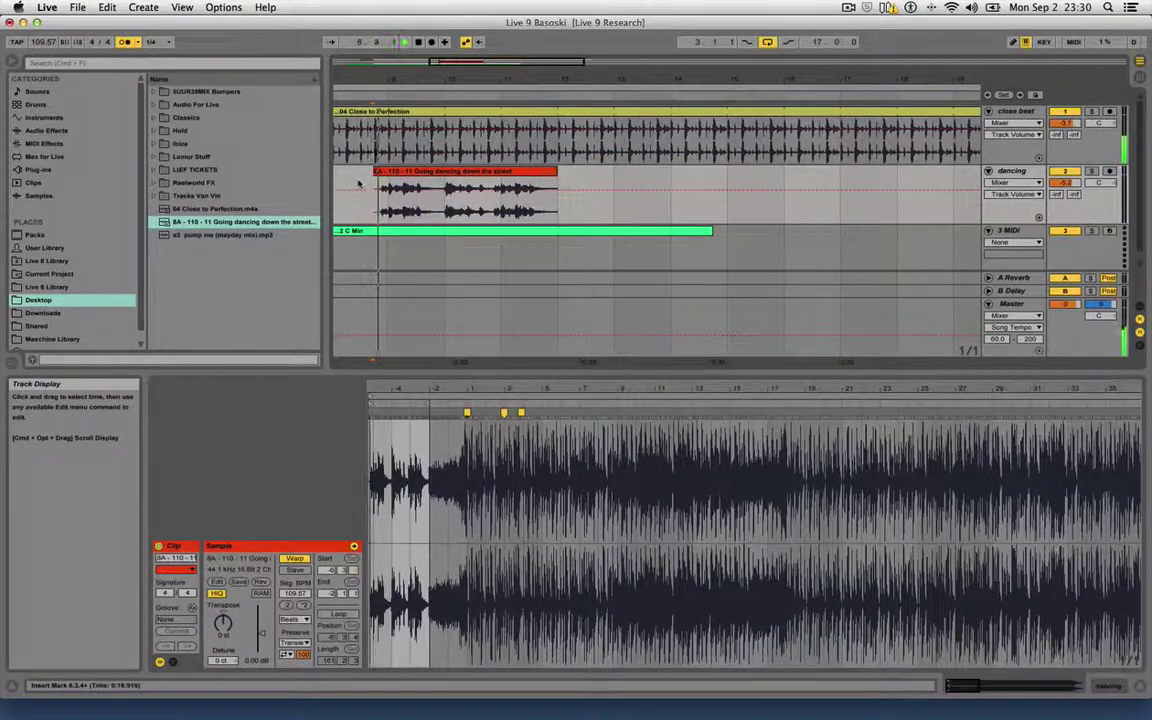
drag(424, 80, 424, 89)
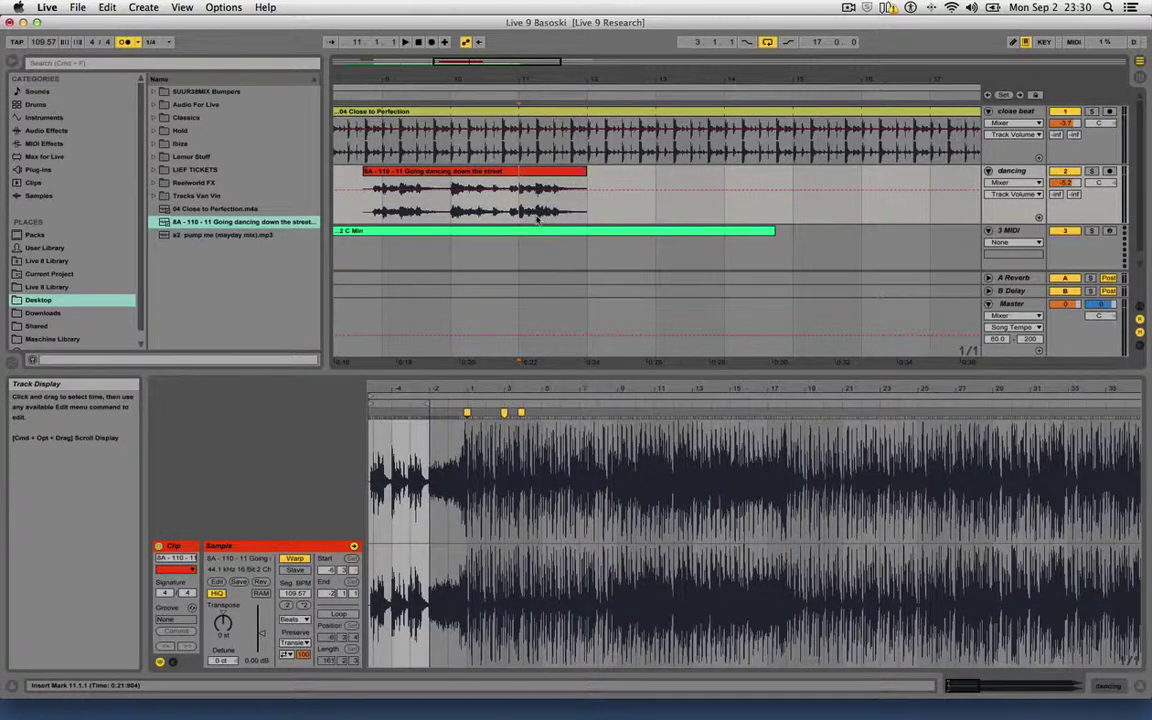
click(533, 175)
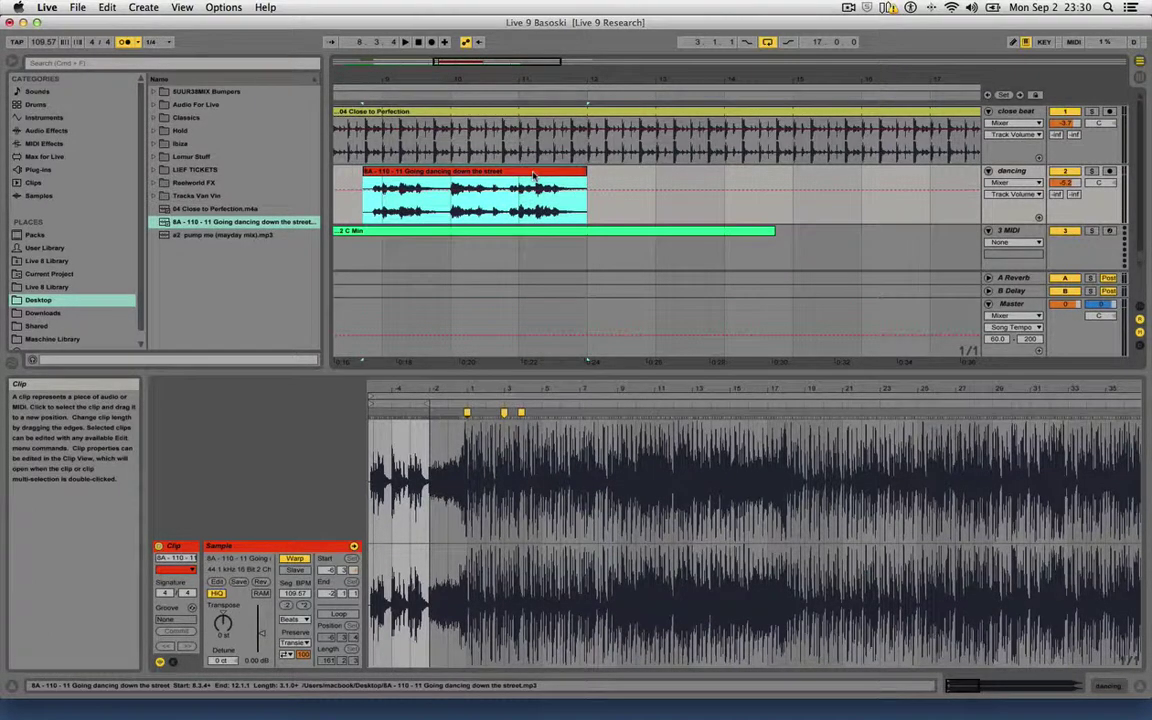
key(super+j)
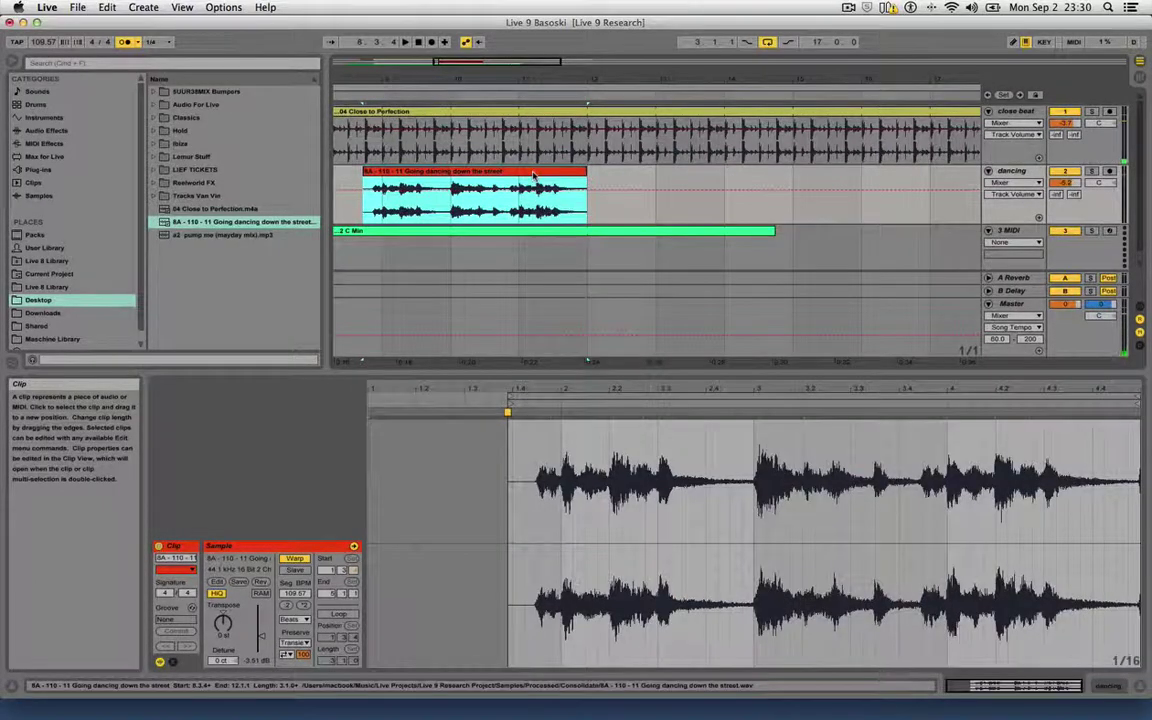
Split the consolidated clip at the hit just after 11.1.4 with the grid off, and copy its last piece to just after bar 14.
click(535, 205)
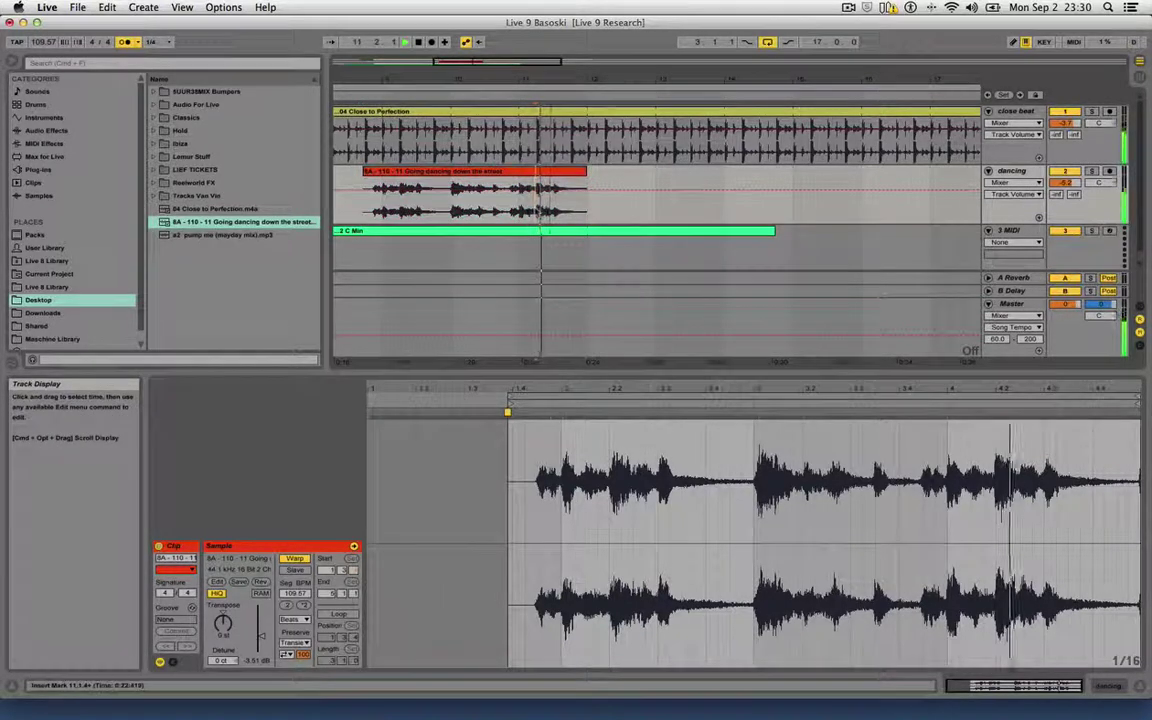
key(space)
key(super+e)
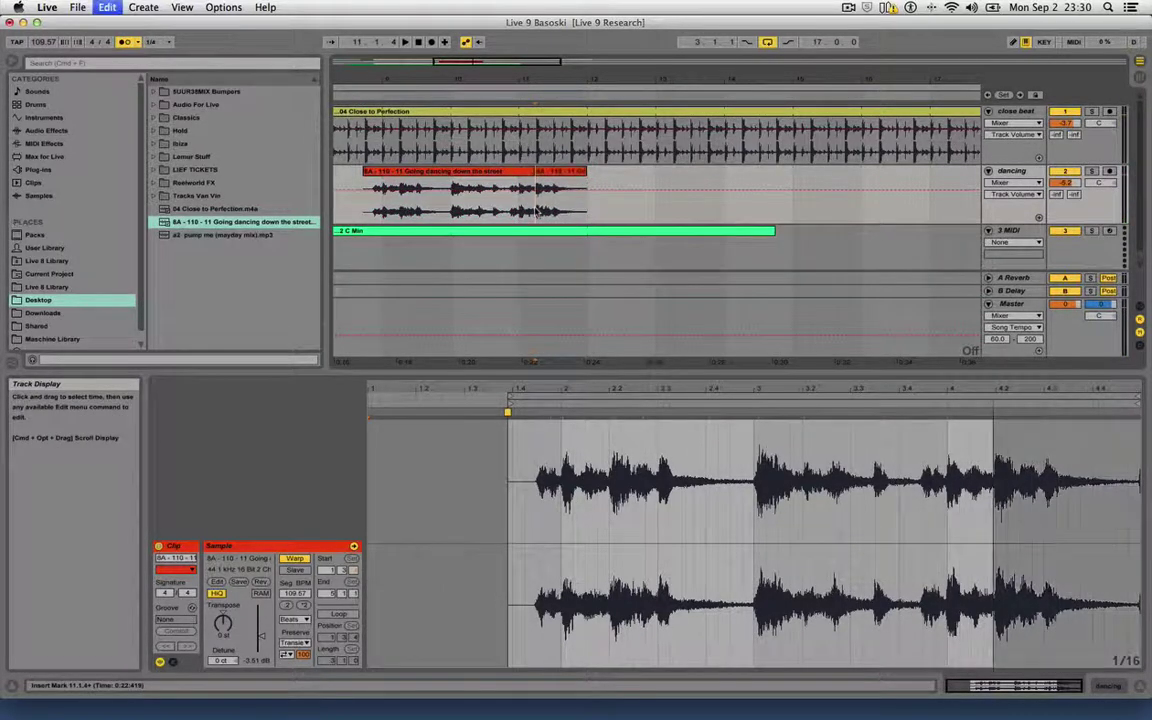
drag(565, 182, 773, 182)
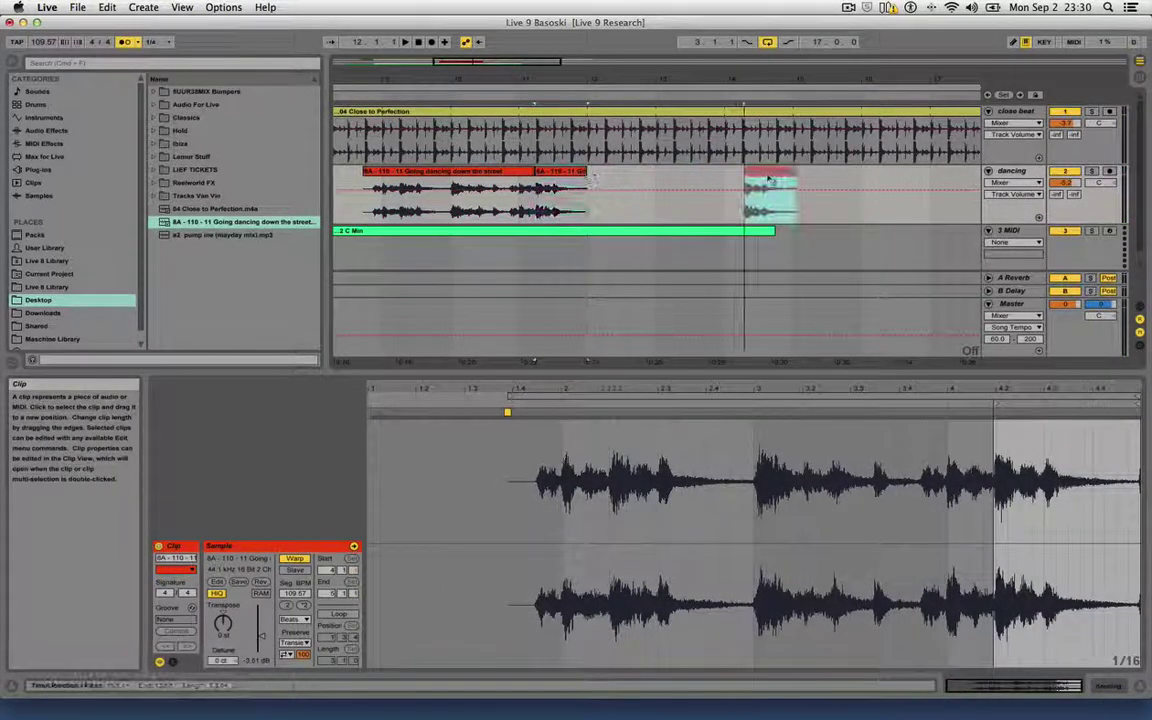
Play the dancing phrase around bar 9 and split out the piece running from about bar 9 to just before bar 10.
click(360, 180)
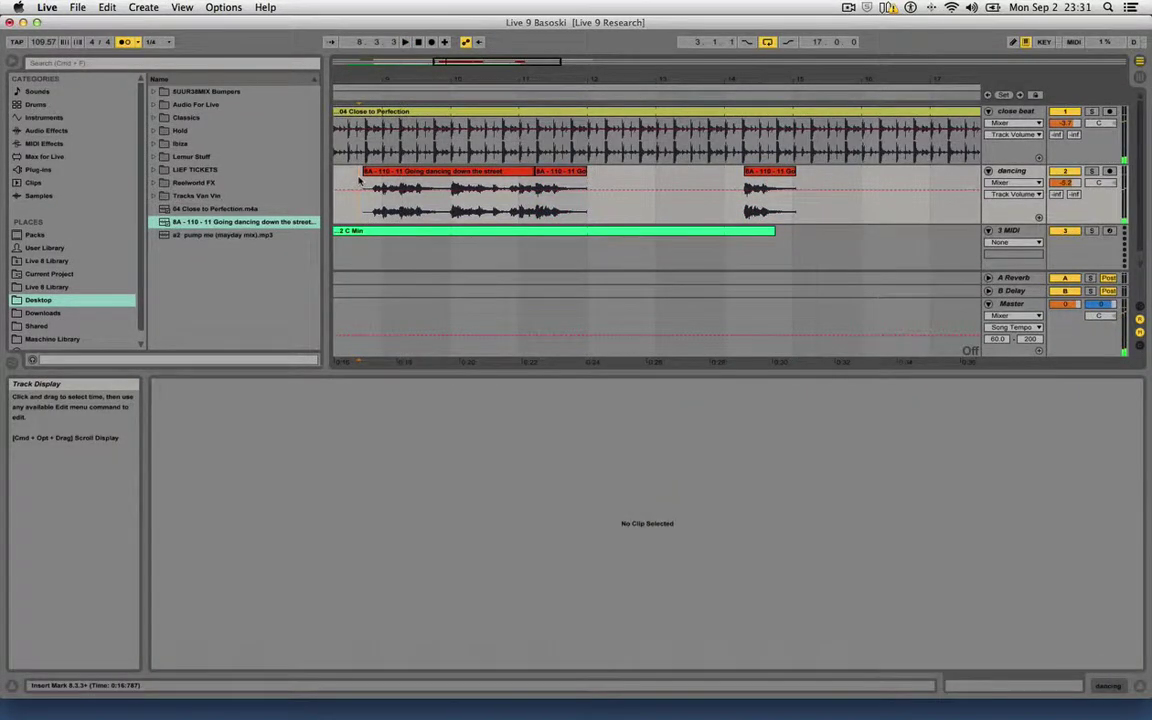
drag(370, 79, 380, 150)
key(space)
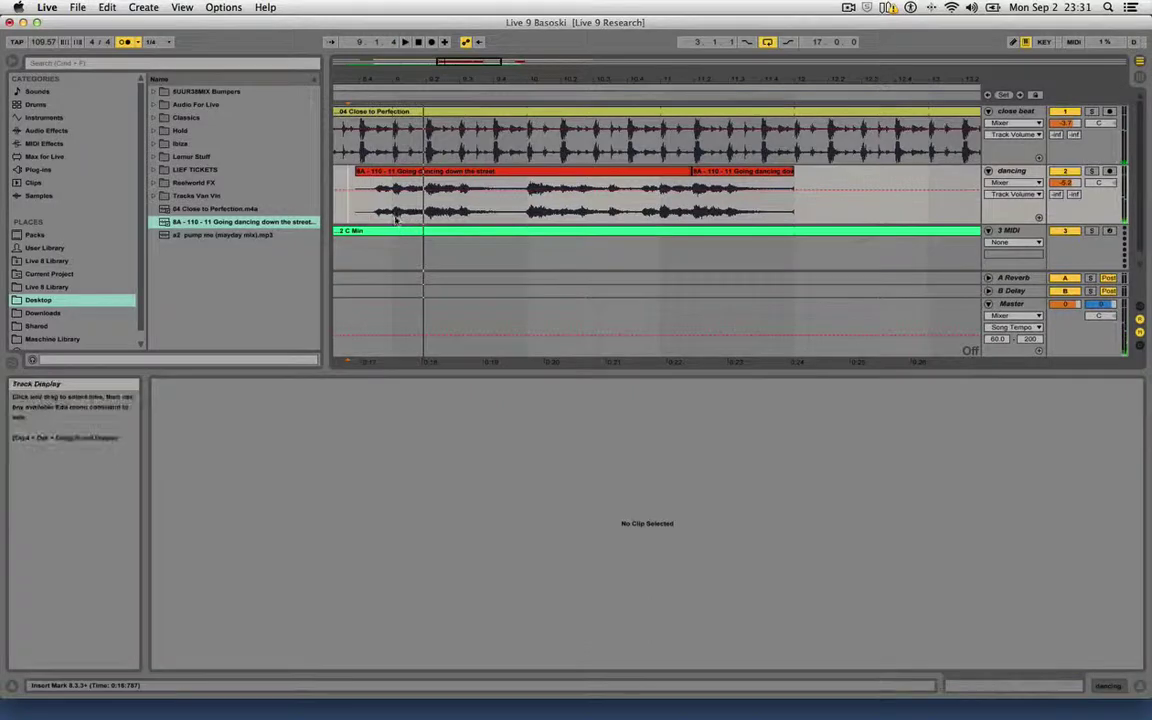
click(397, 212)
drag(393, 80, 403, 155)
click(405, 212)
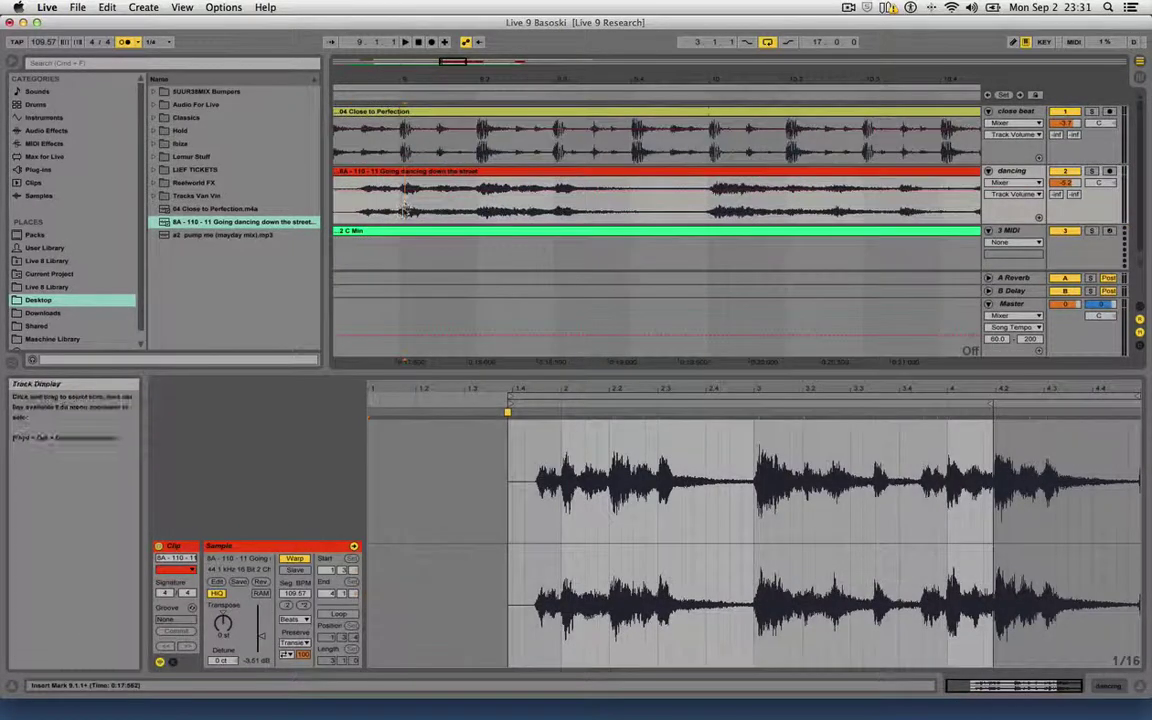
key(space)
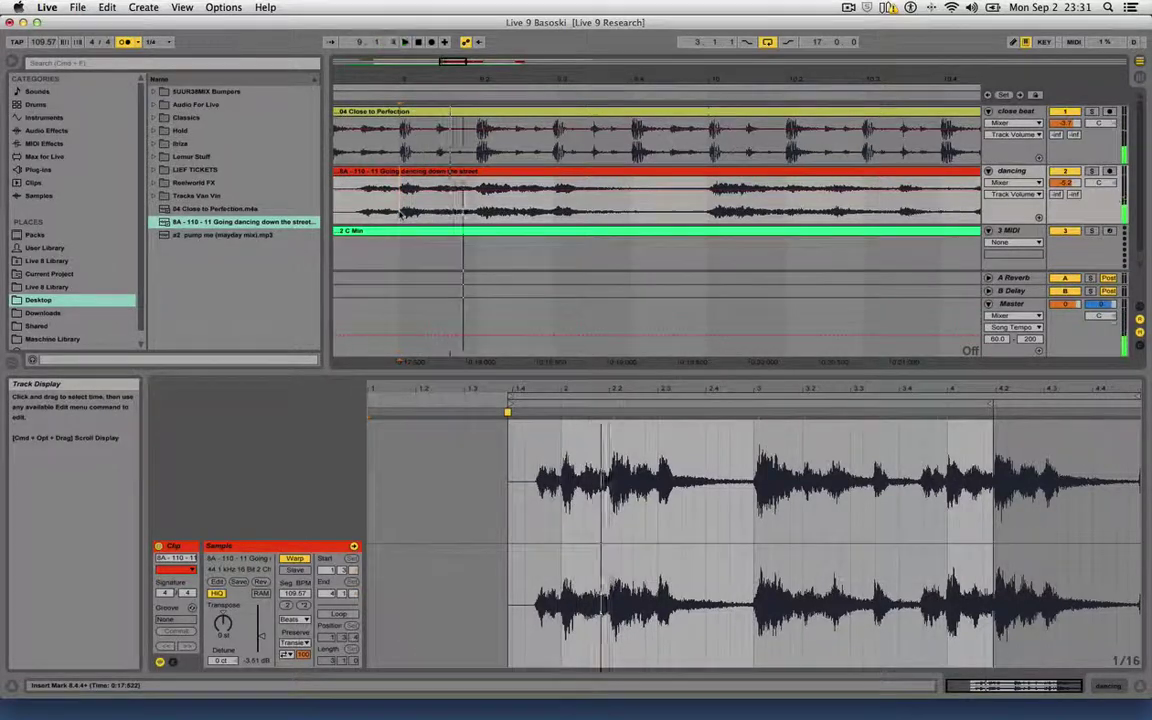
key(space)
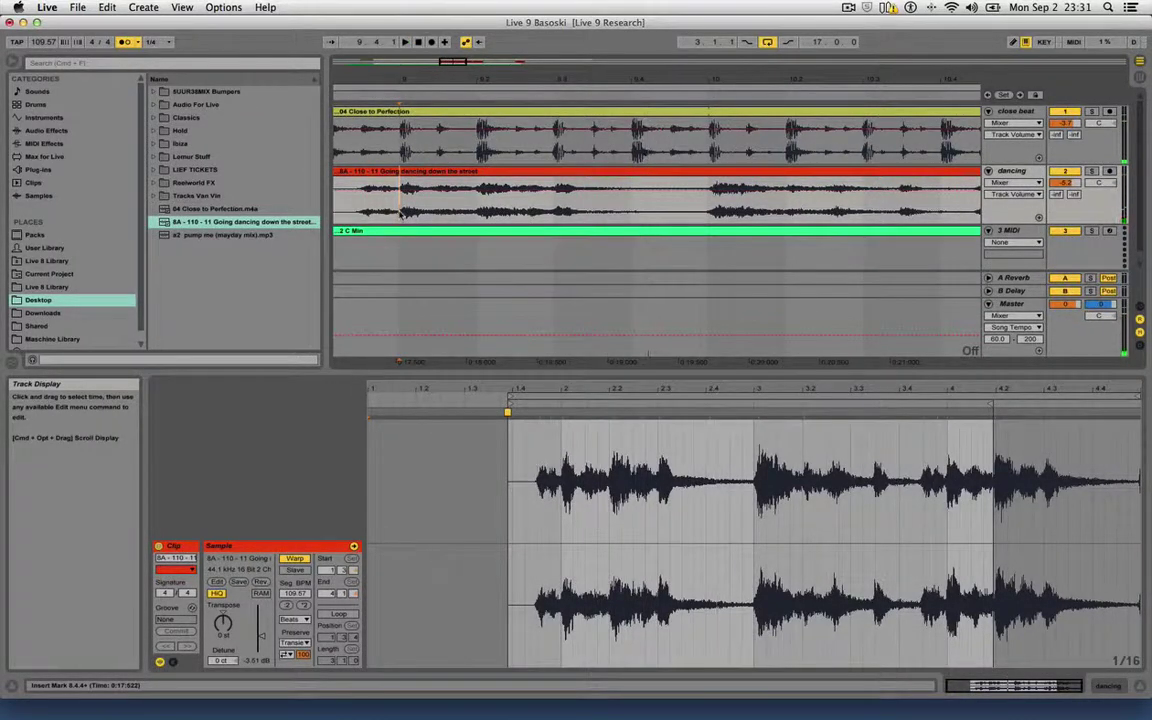
drag(400, 213, 682, 211)
key(super+e)
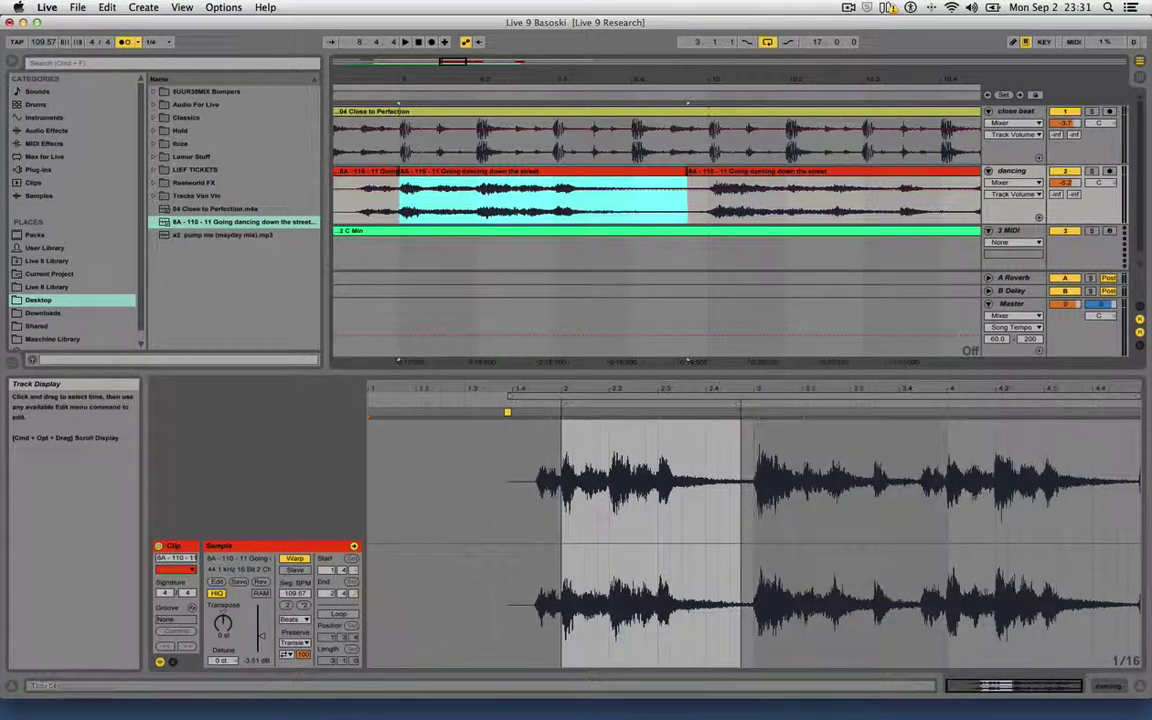
Colour the newly split piece at bar 9 olive green.
drag(578, 81, 575, 38)
right_click(572, 180)
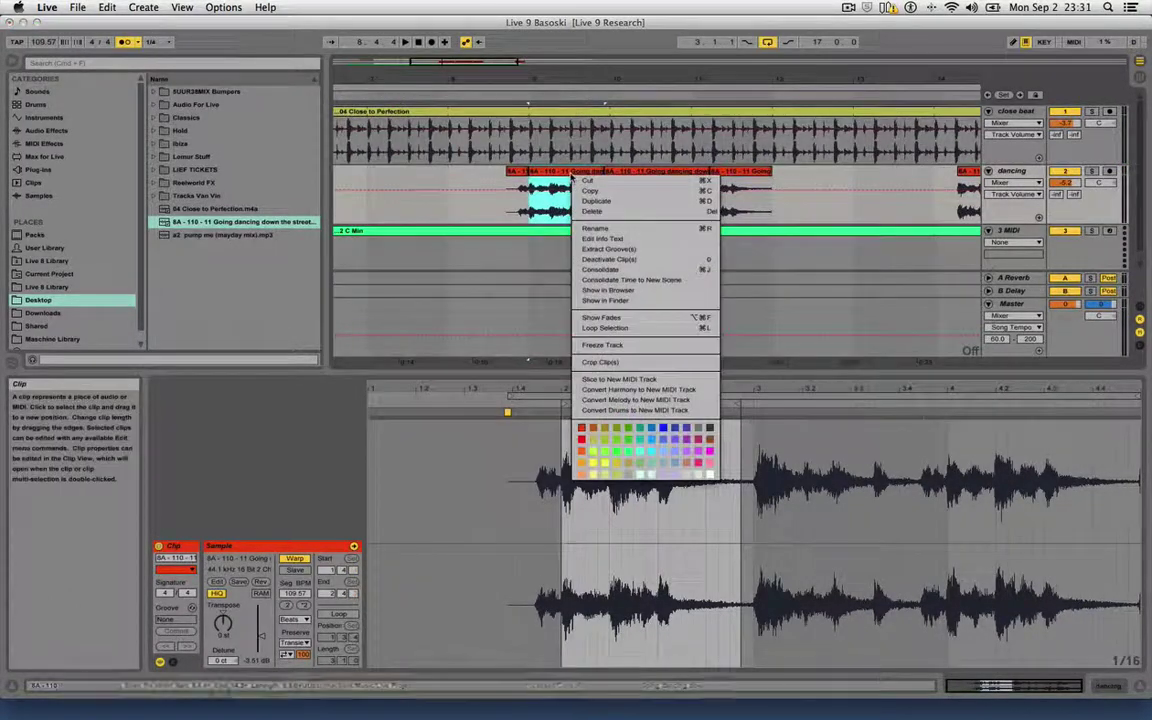
click(617, 429)
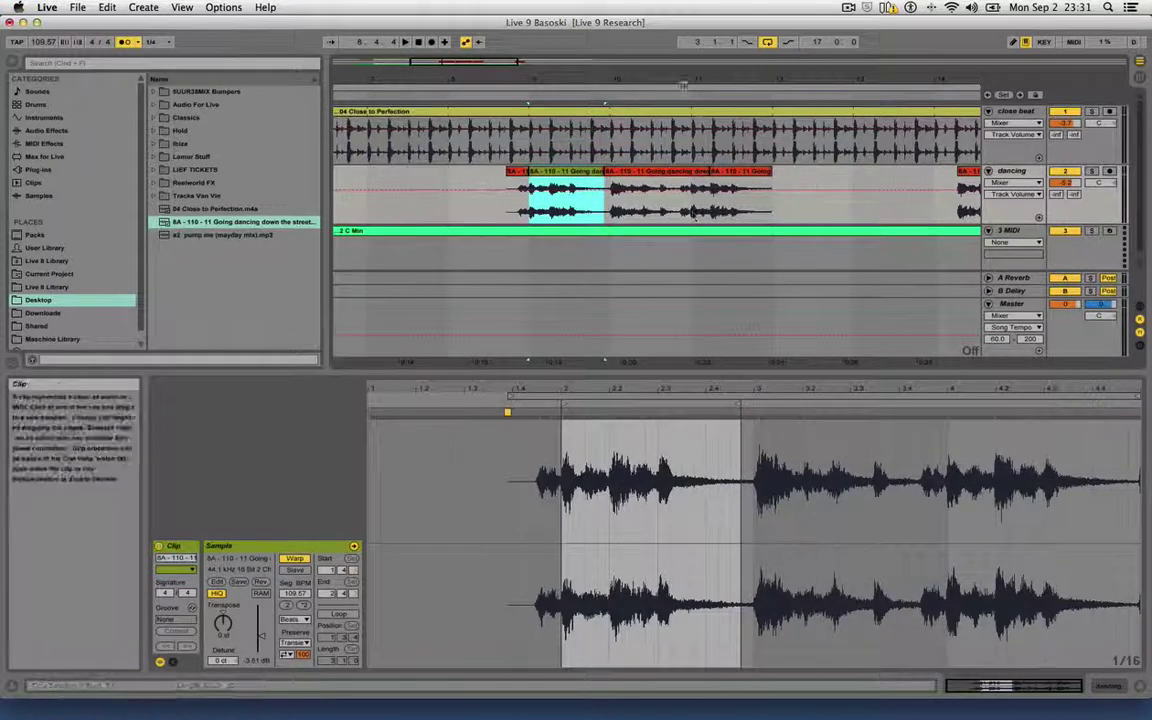
drag(616, 79, 597, 42)
Play the copied piece after bar 14, colour it teal, and move it to 17.2.1.
click(758, 190)
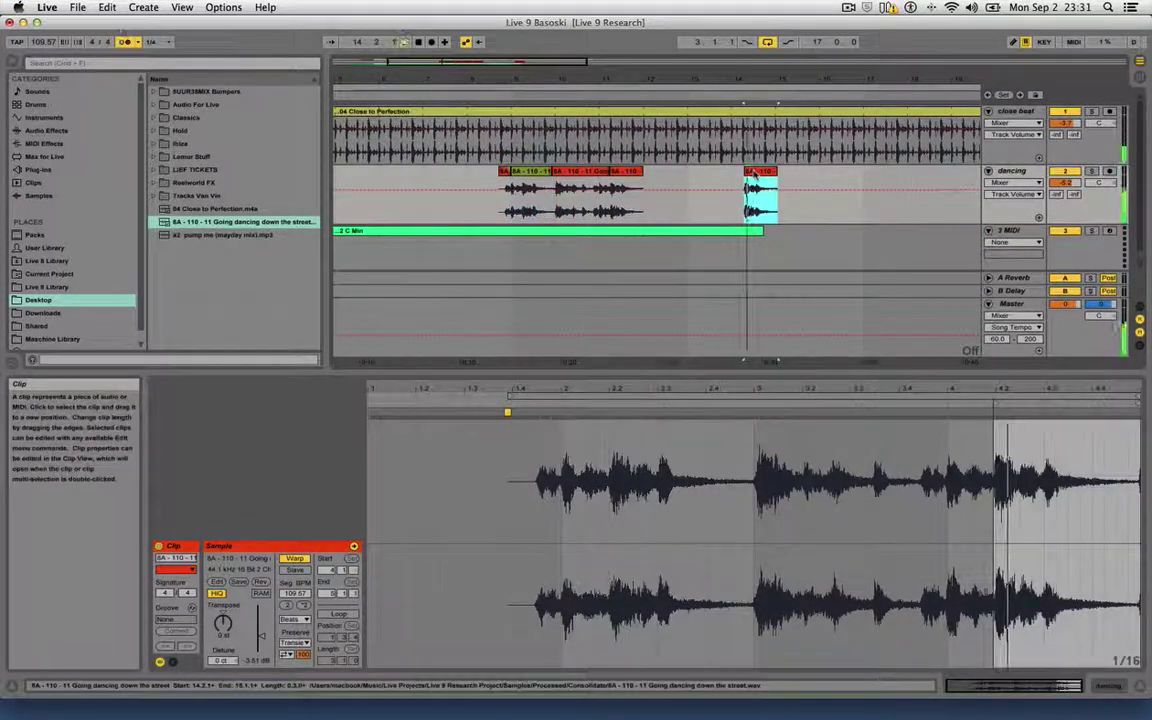
right_click(757, 175)
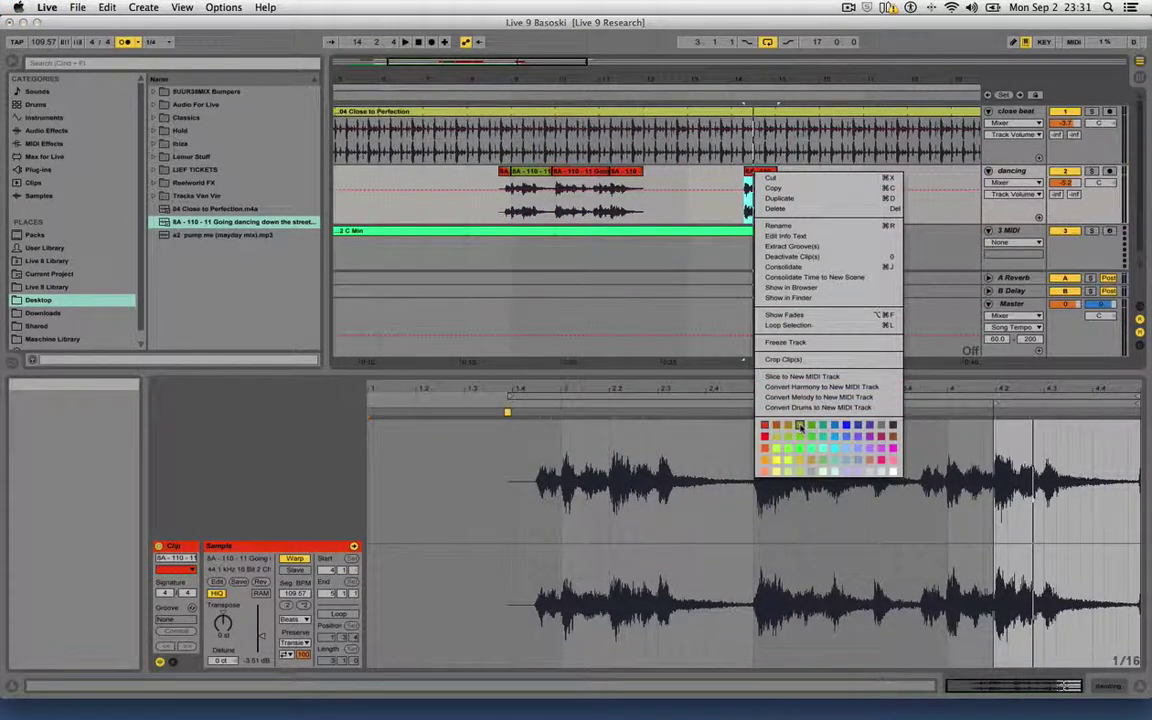
click(825, 426)
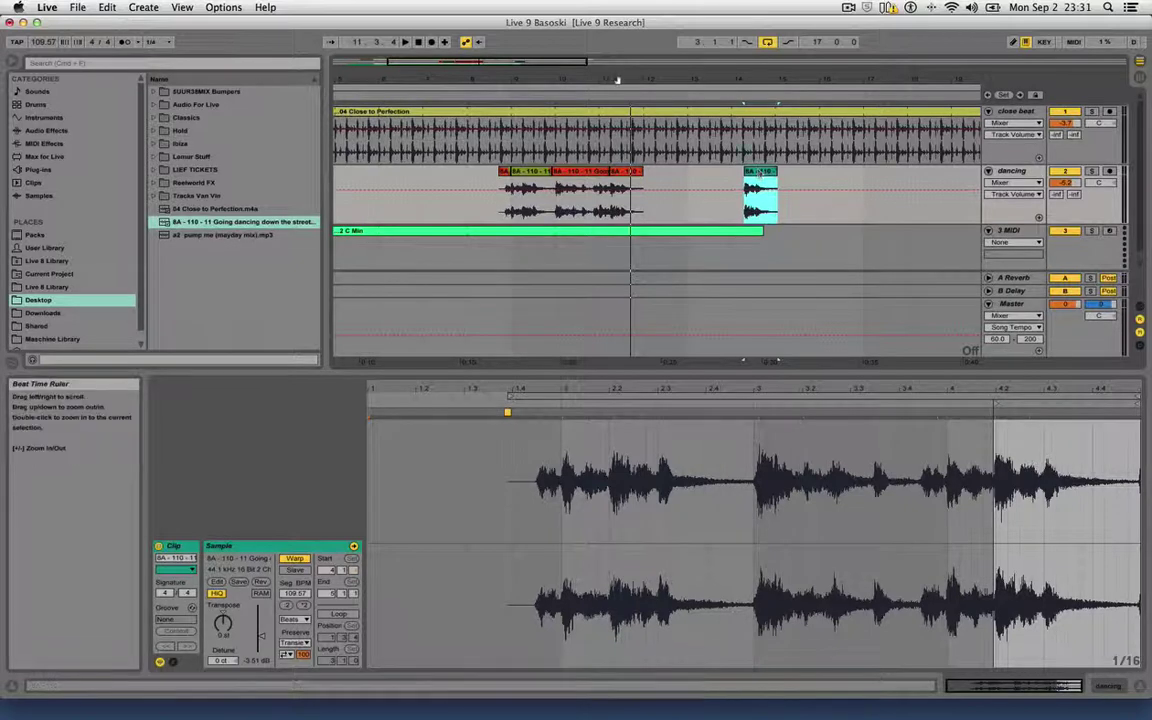
drag(631, 81, 543, 77)
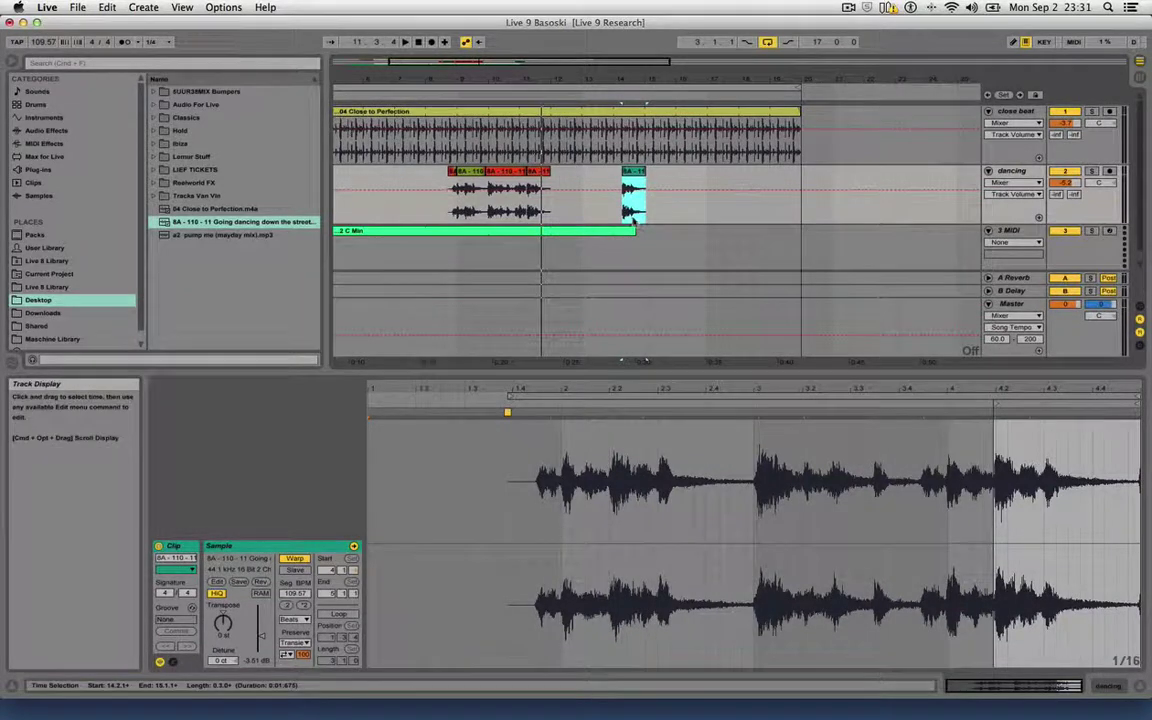
drag(634, 182, 735, 228)
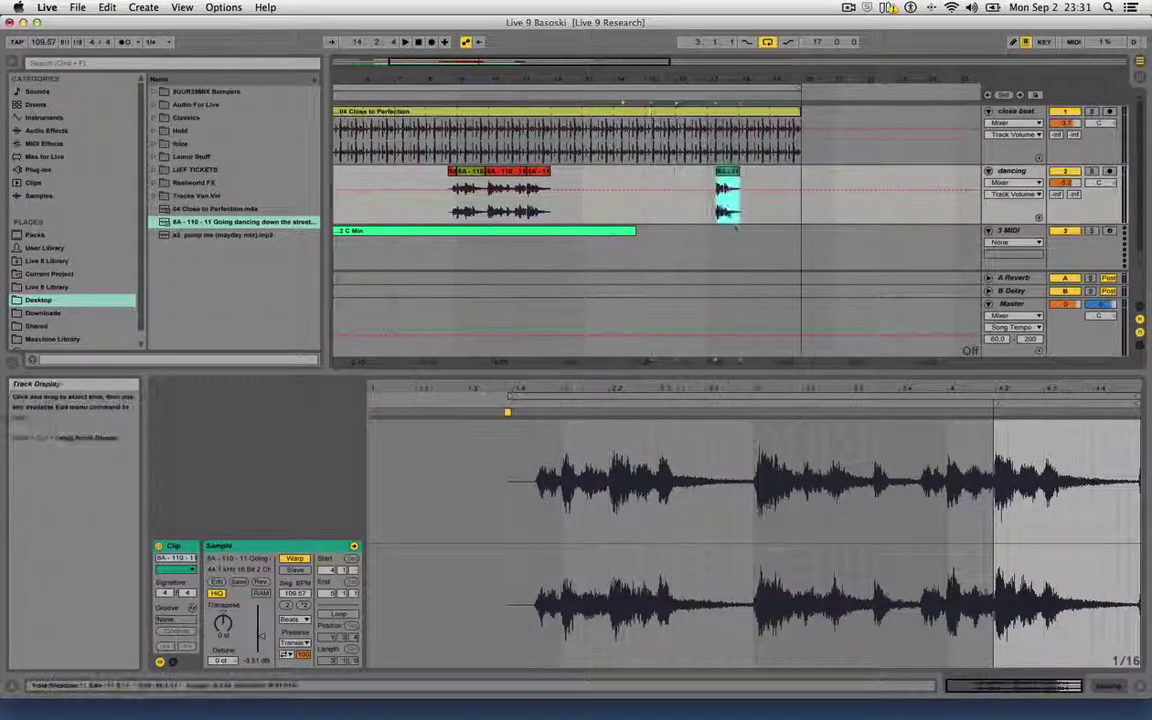
Rename the MIDI track as sampler and load the Sampler instrument onto it.
click(1010, 232)
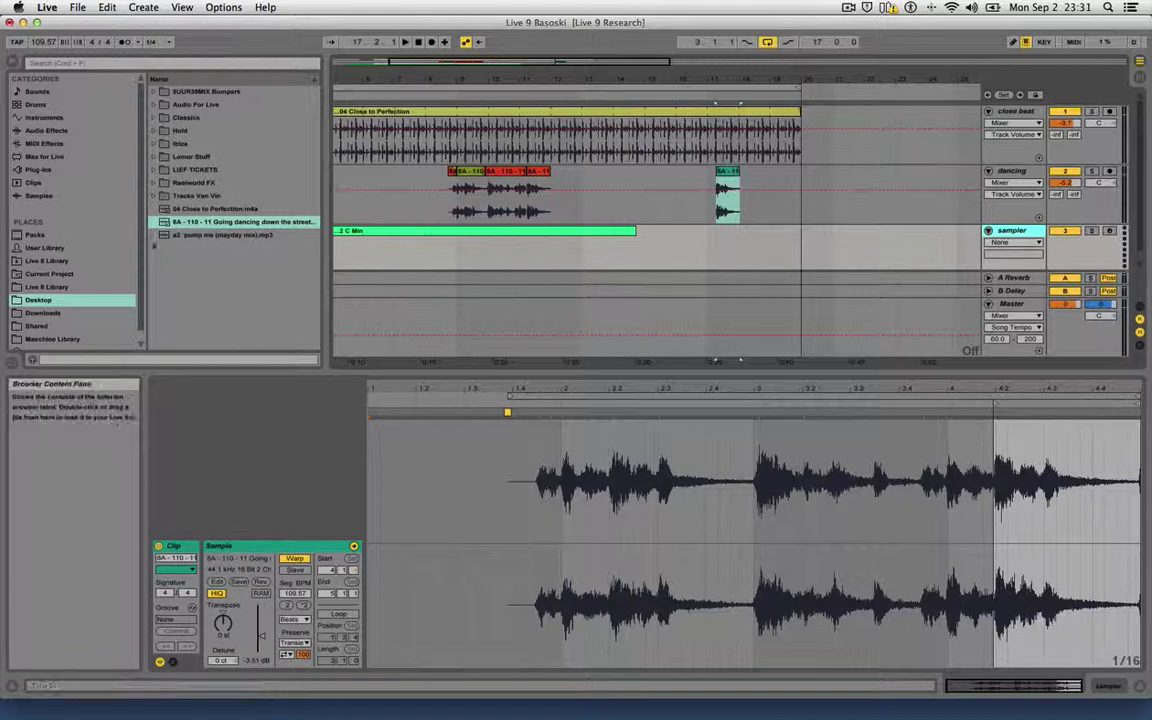
click(38, 170)
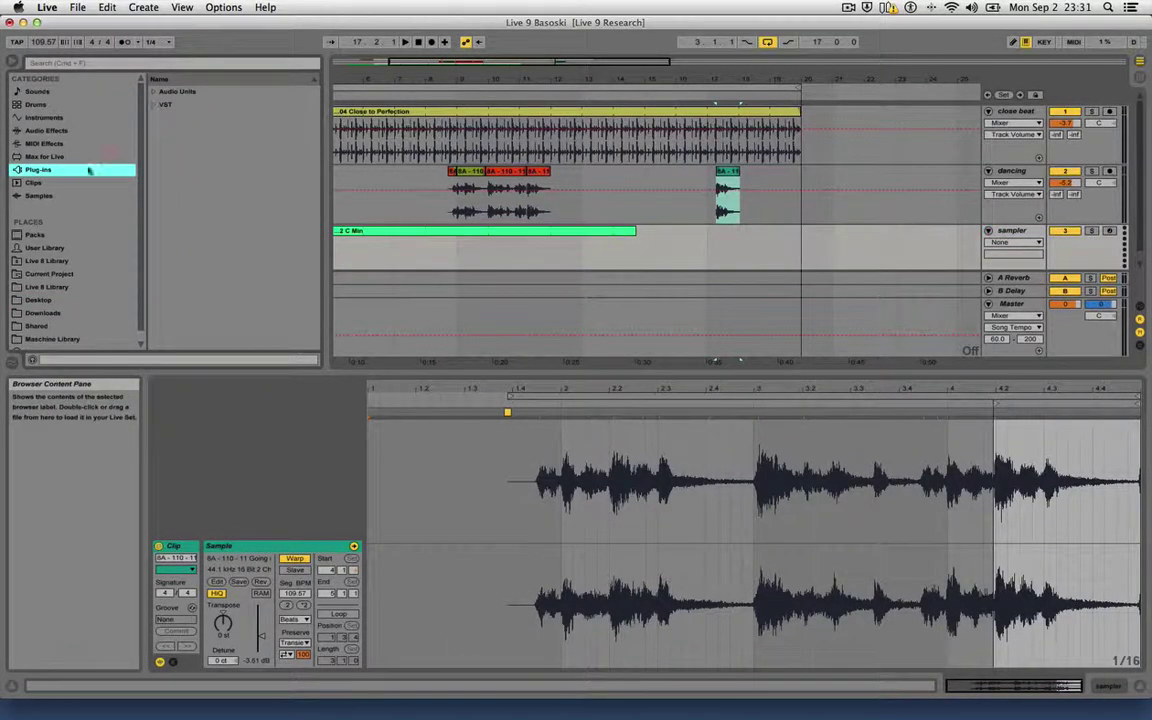
click(54, 116)
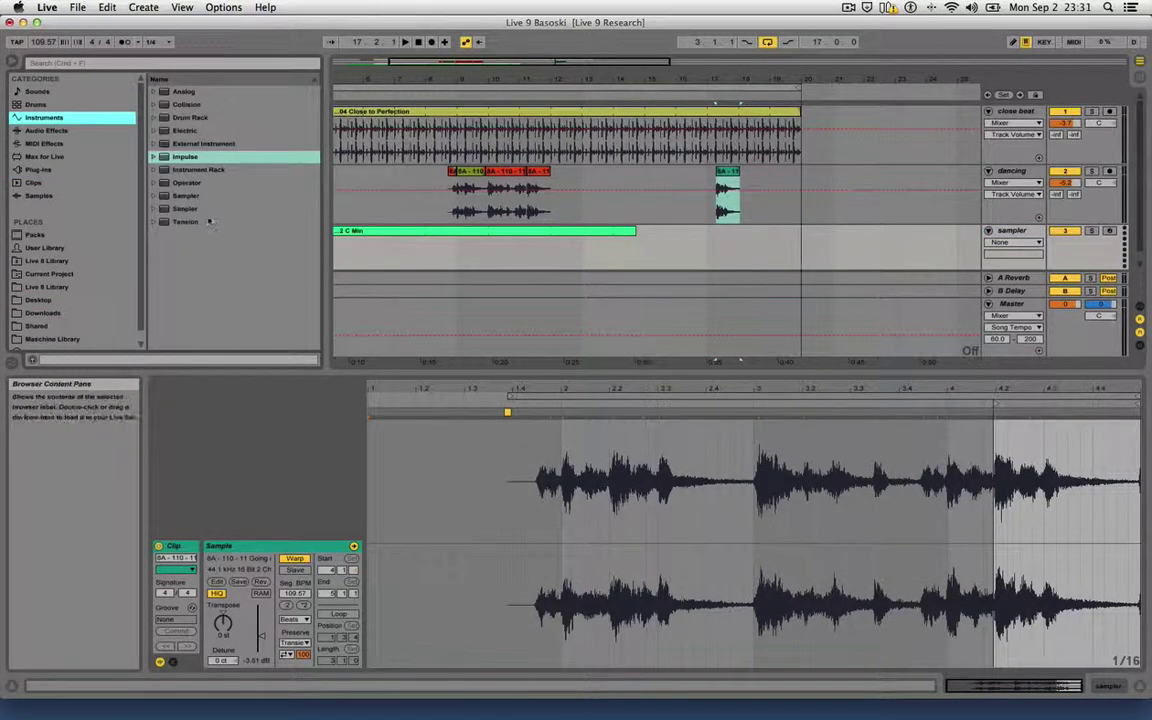
click(186, 196)
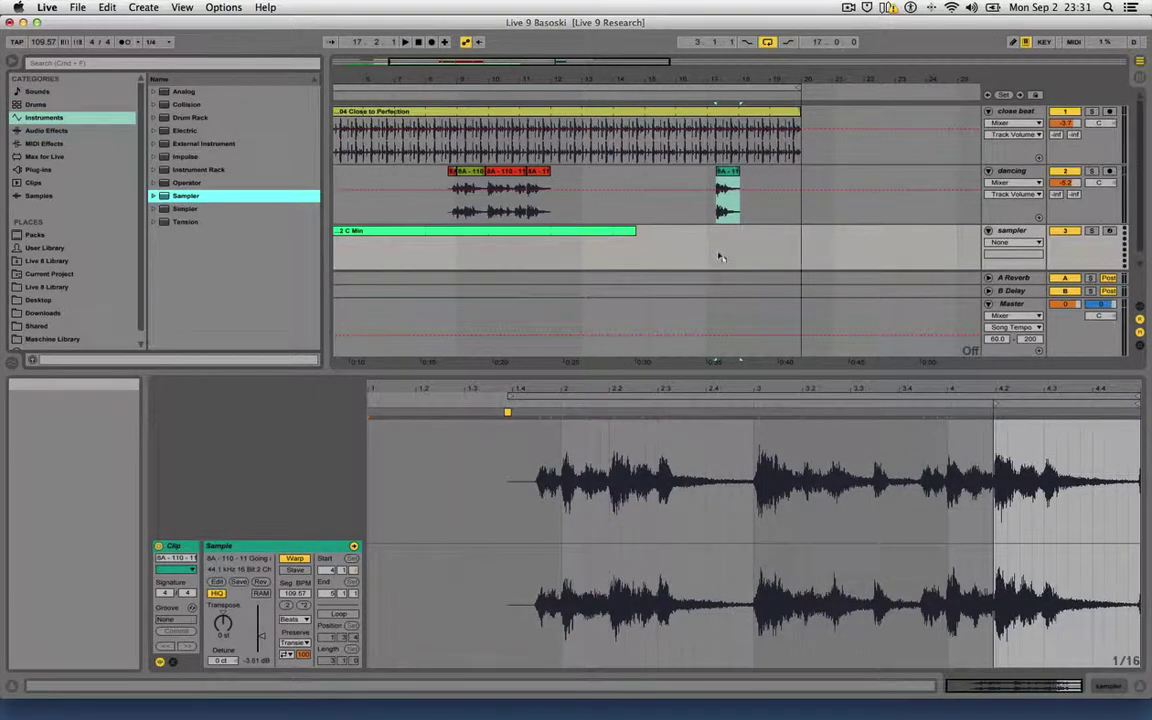
drag(838, 246, 836, 245)
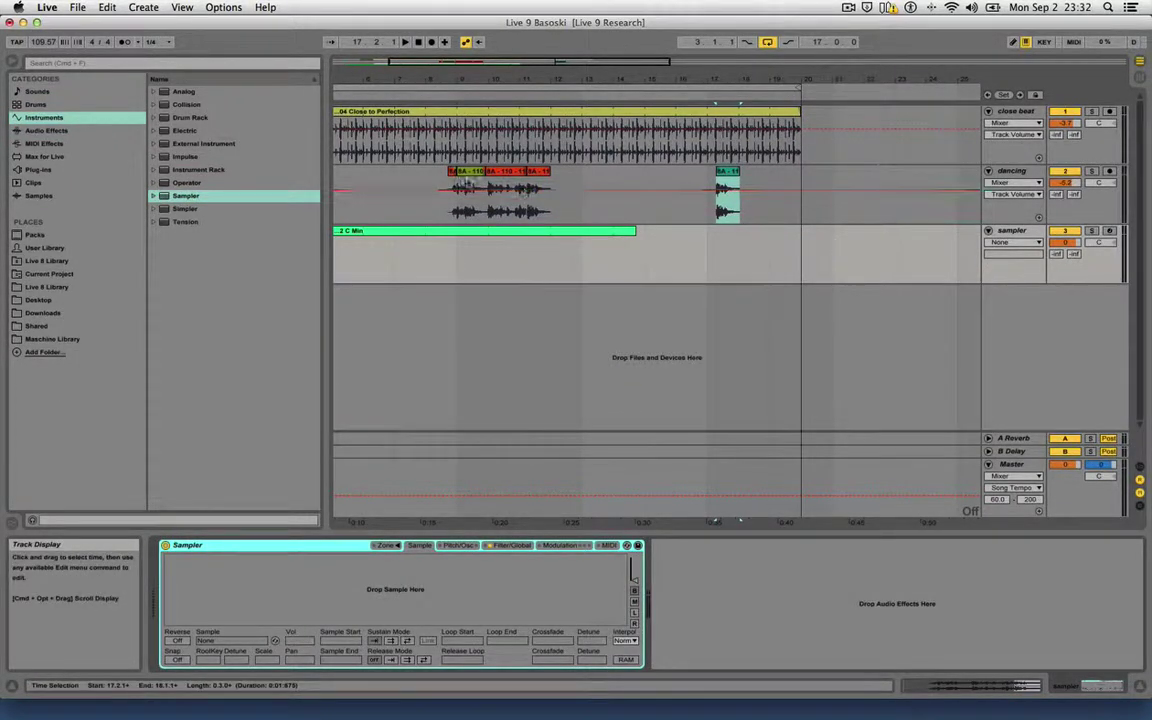
Play the green piece at bar 9 and load it as the sample in the sampler track's Sampler.
click(472, 173)
key(space)
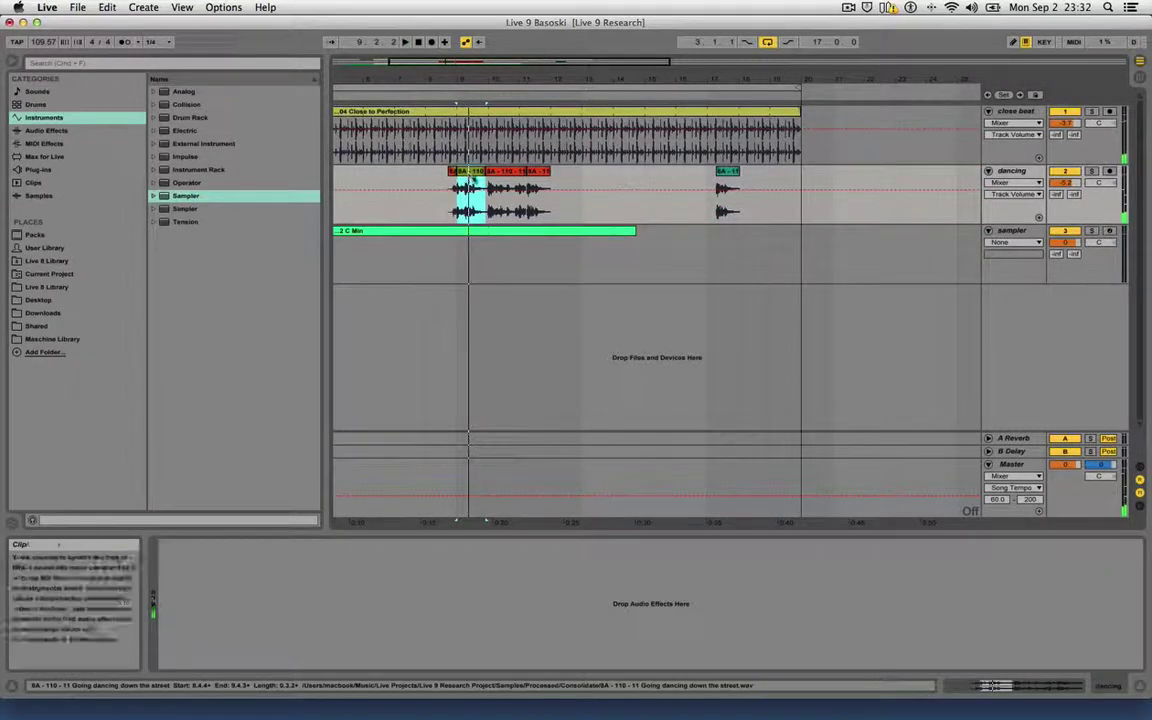
key(Down)
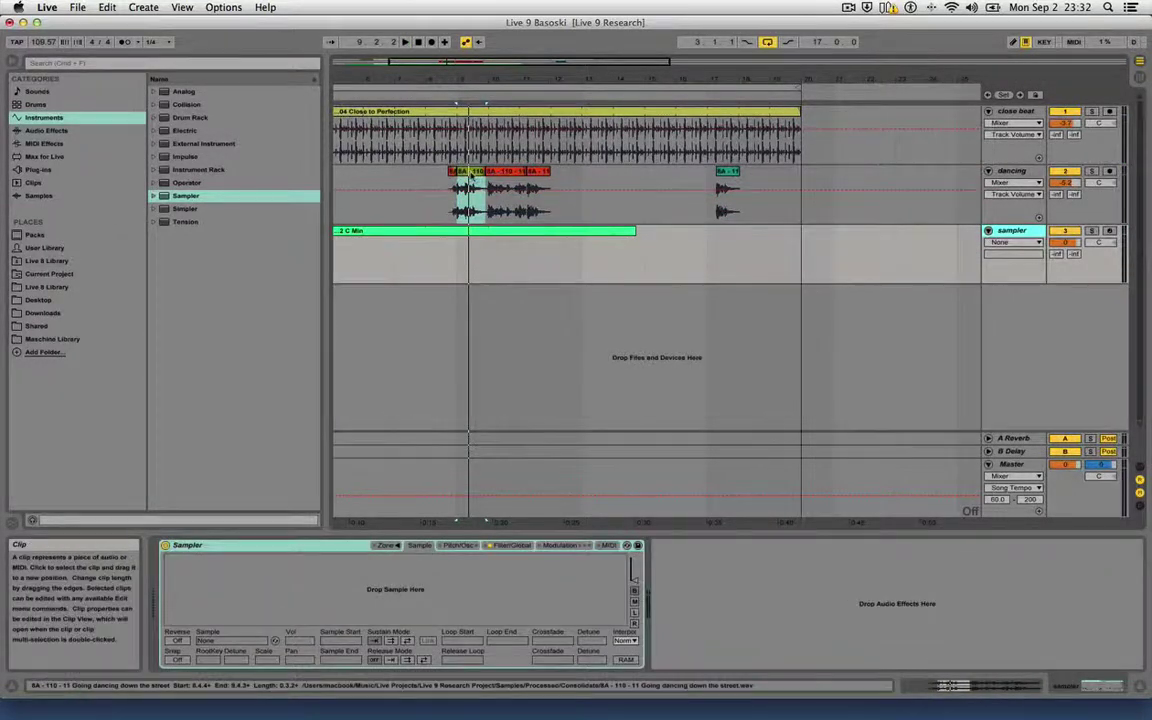
drag(472, 174, 402, 577)
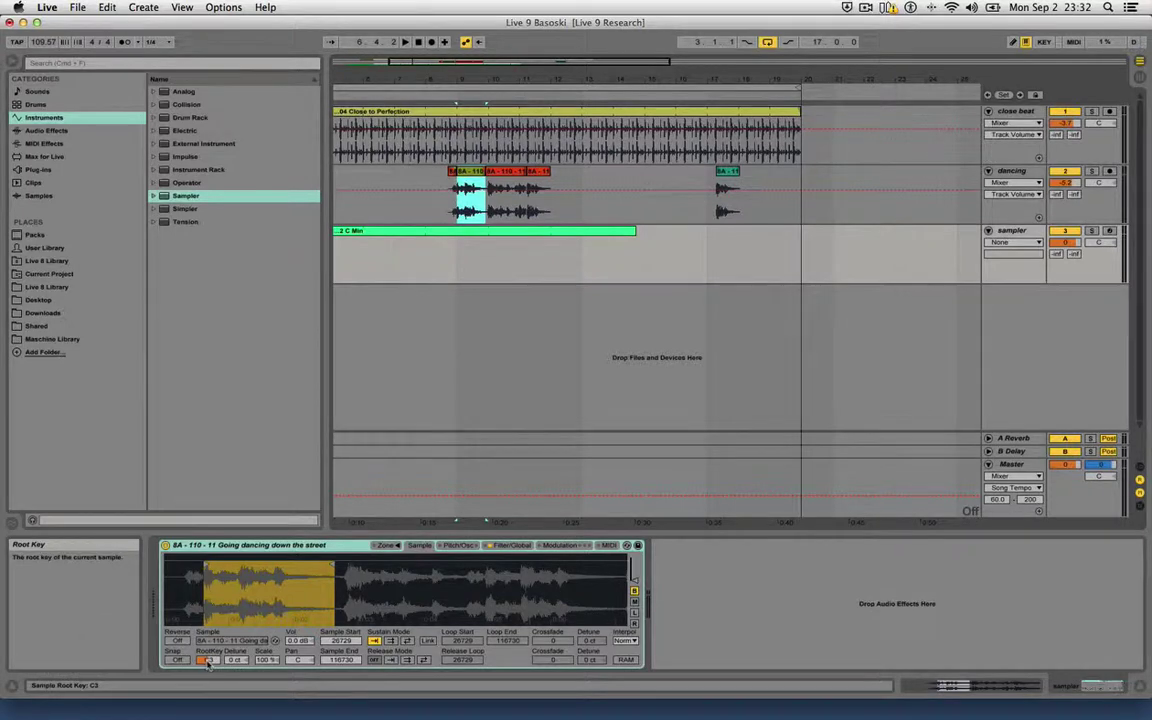
Set the sample's root key to A3 and arm the sampler track for recording.
click(208, 661)
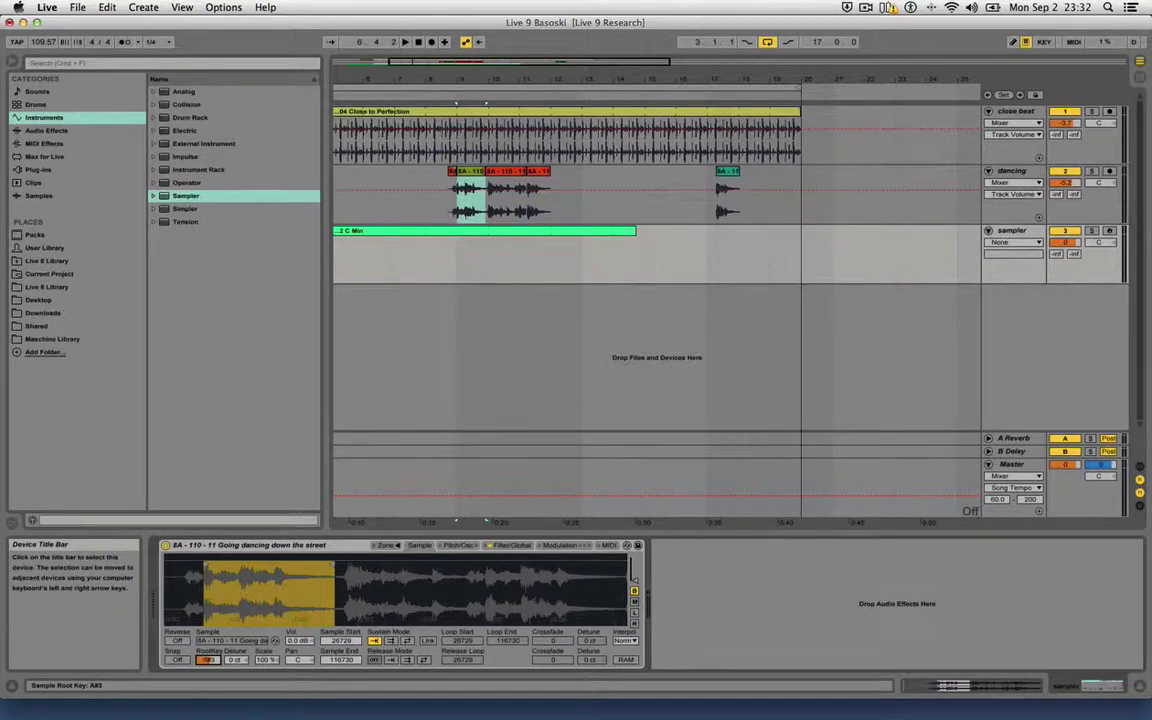
key(space)
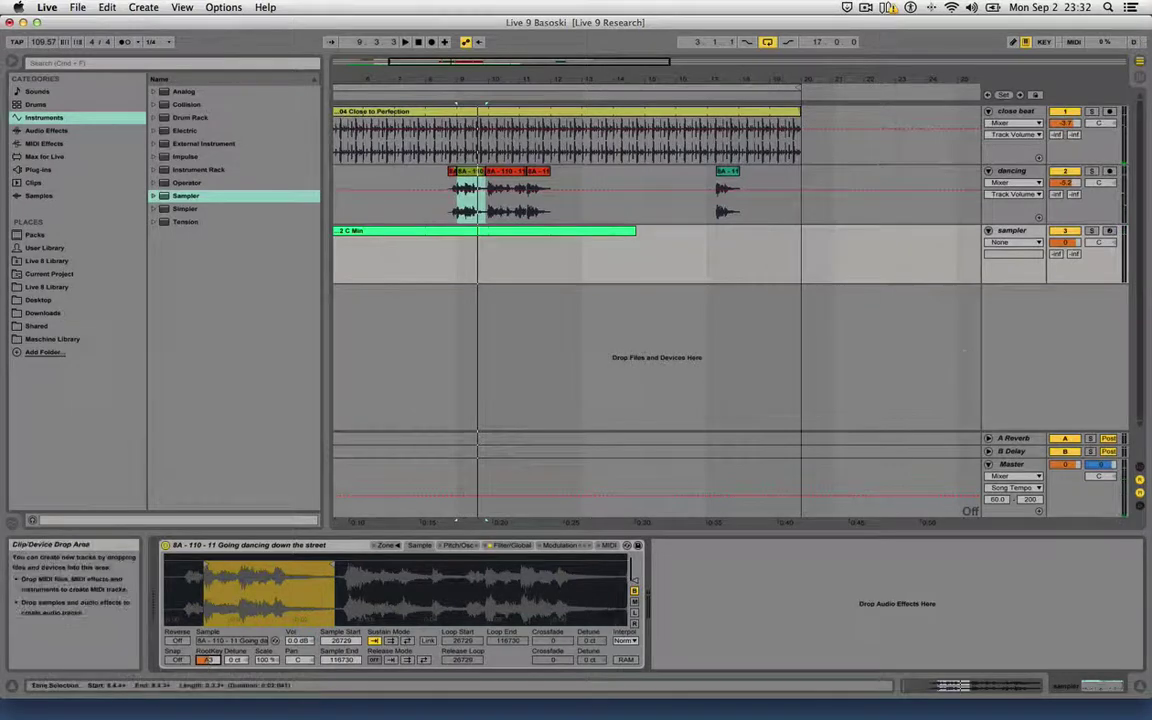
click(1021, 235)
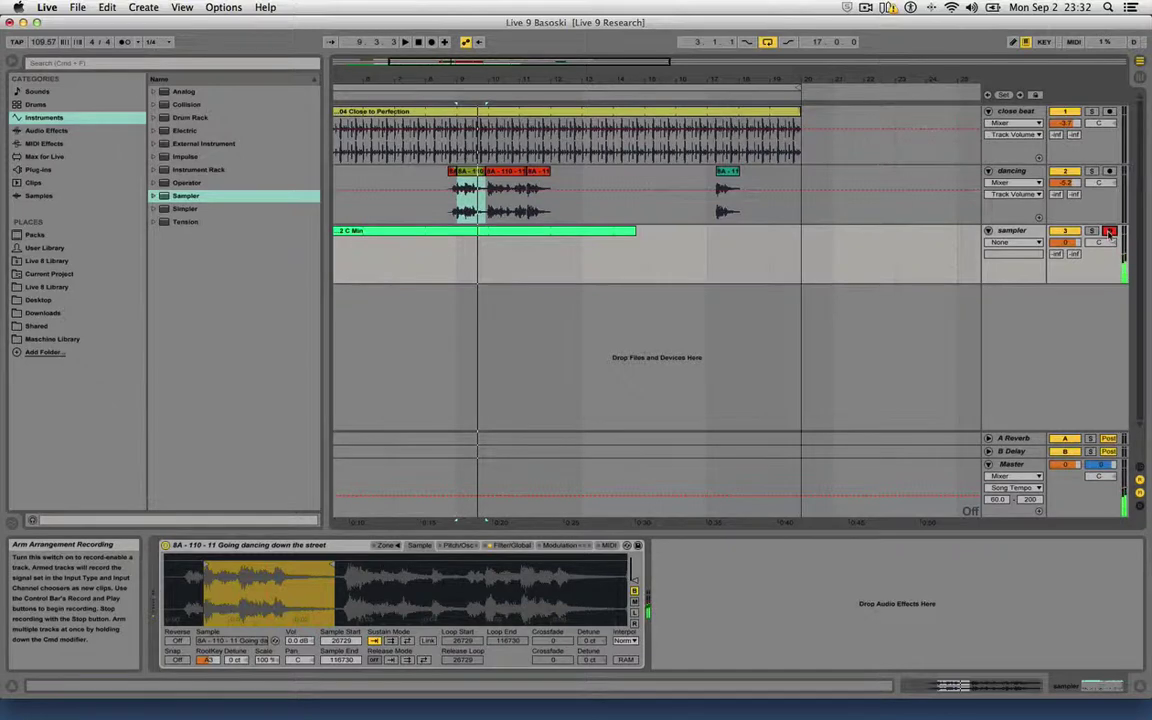
Move the 2 C Min MIDI clip to start at bar 9 and play the arrangement from just before it.
click(466, 232)
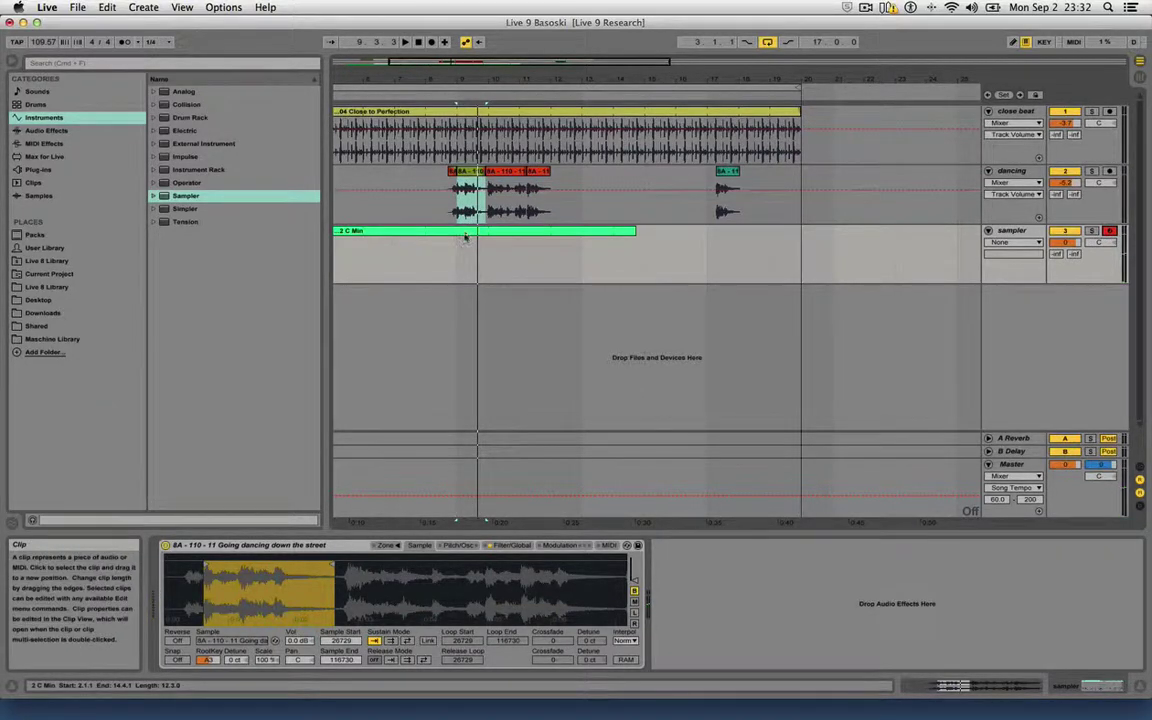
key(space)
drag(435, 235, 638, 232)
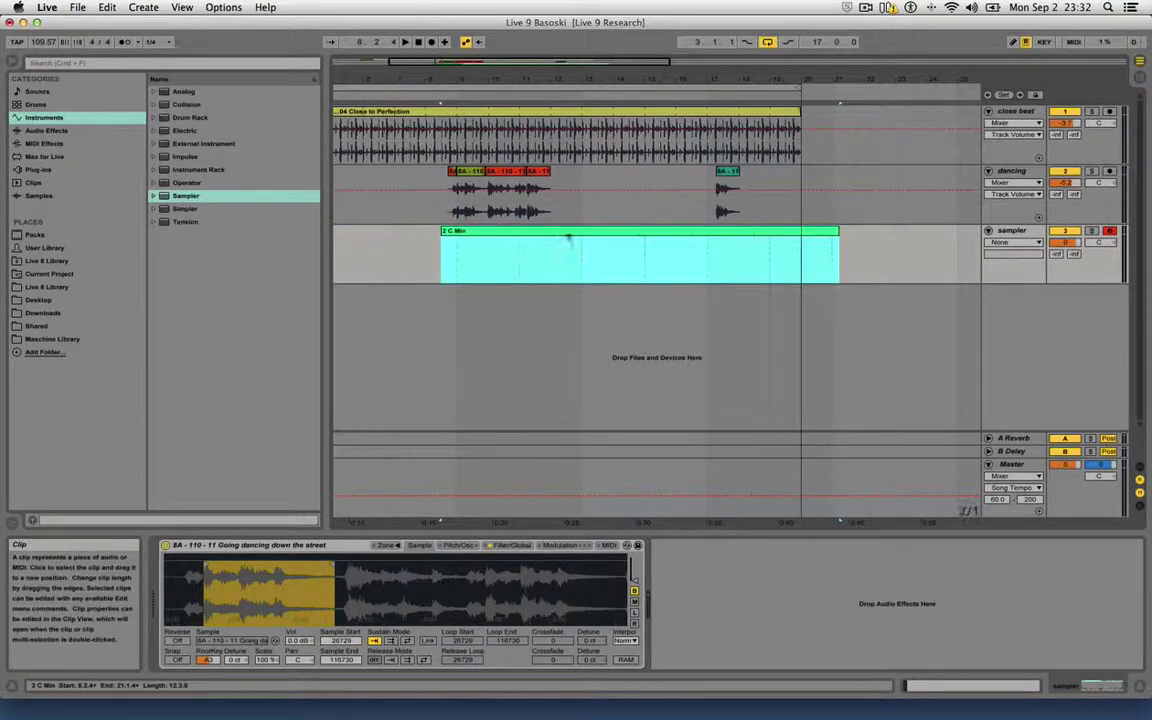
drag(479, 232, 489, 233)
click(441, 96)
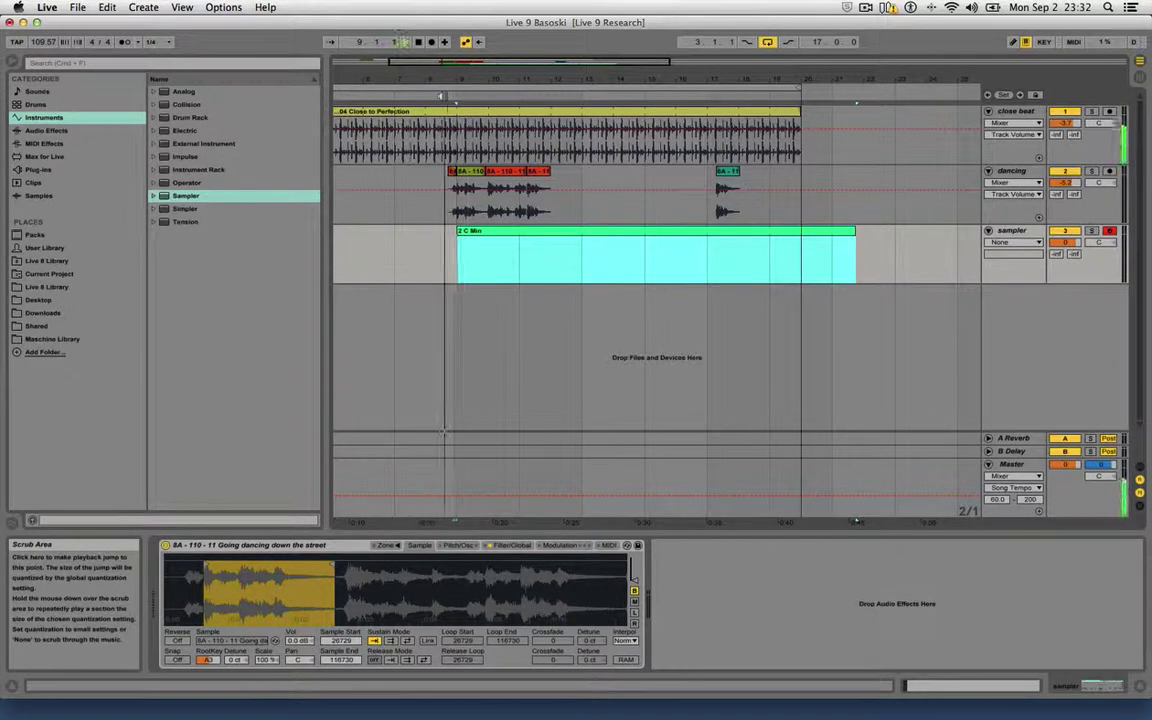
Save the Live Set and stop playback.
click(77, 7)
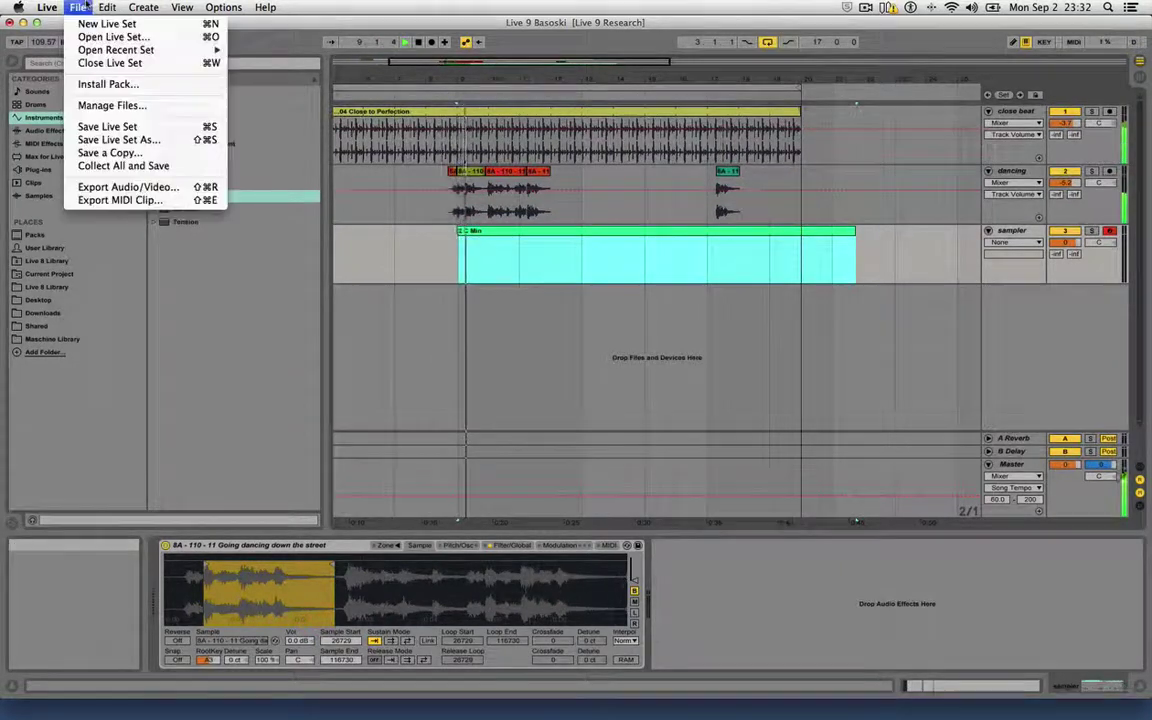
click(105, 126)
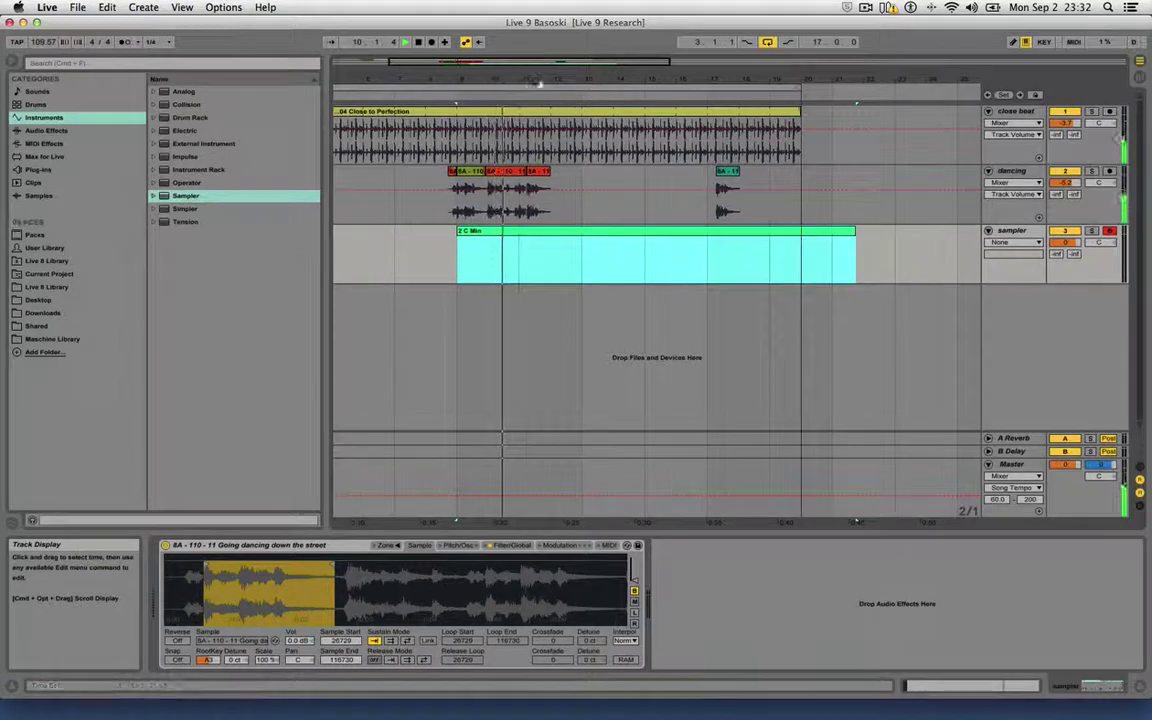
drag(537, 83, 539, 100)
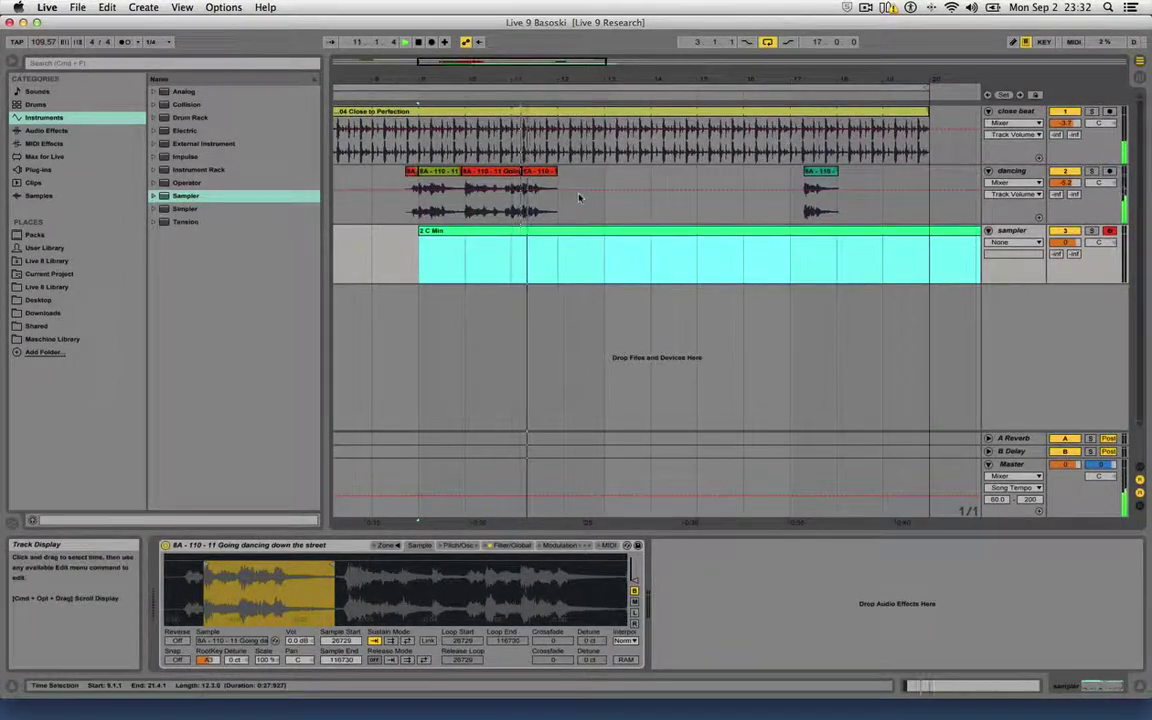
key(space)
Move the teal piece back to start at 17.1.1 and play it with the drum loop.
click(822, 176)
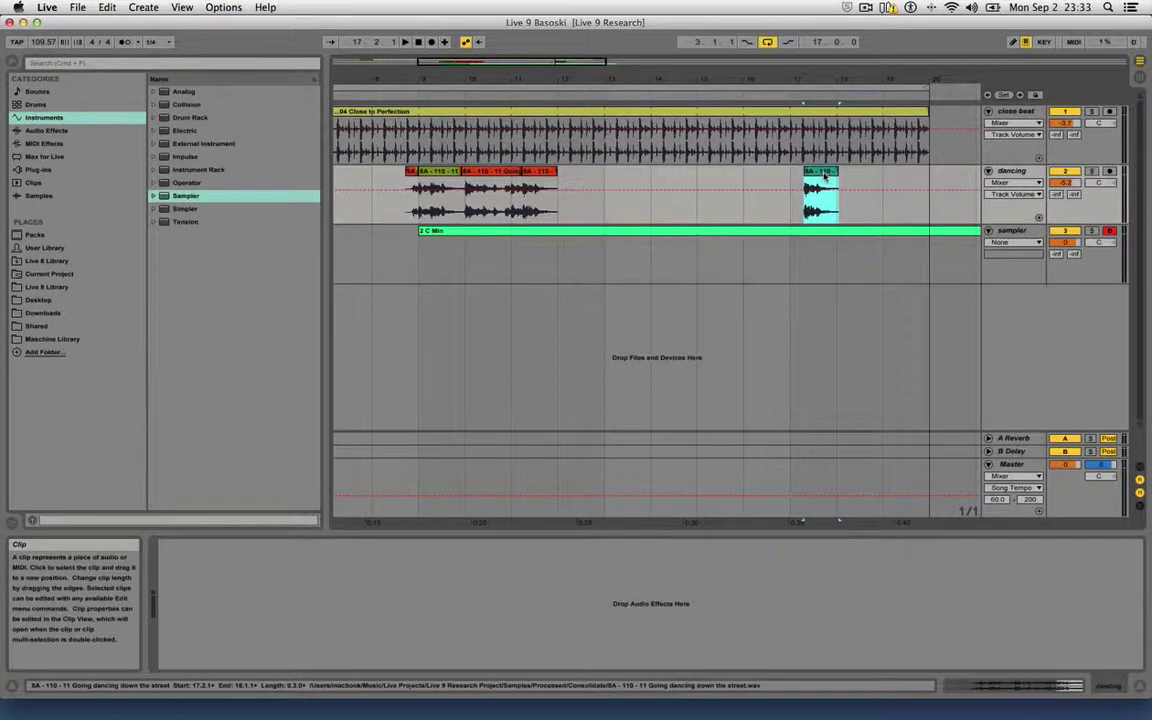
drag(826, 177, 810, 177)
key(space)
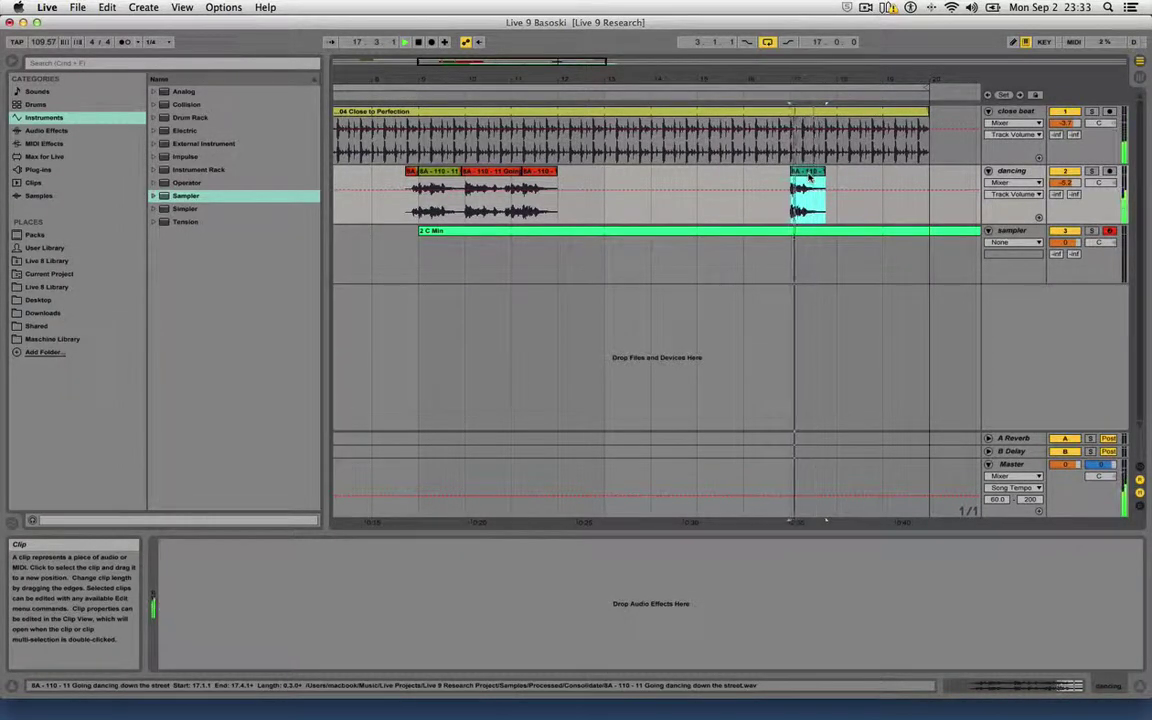
key(space)
key(space)
key(space)
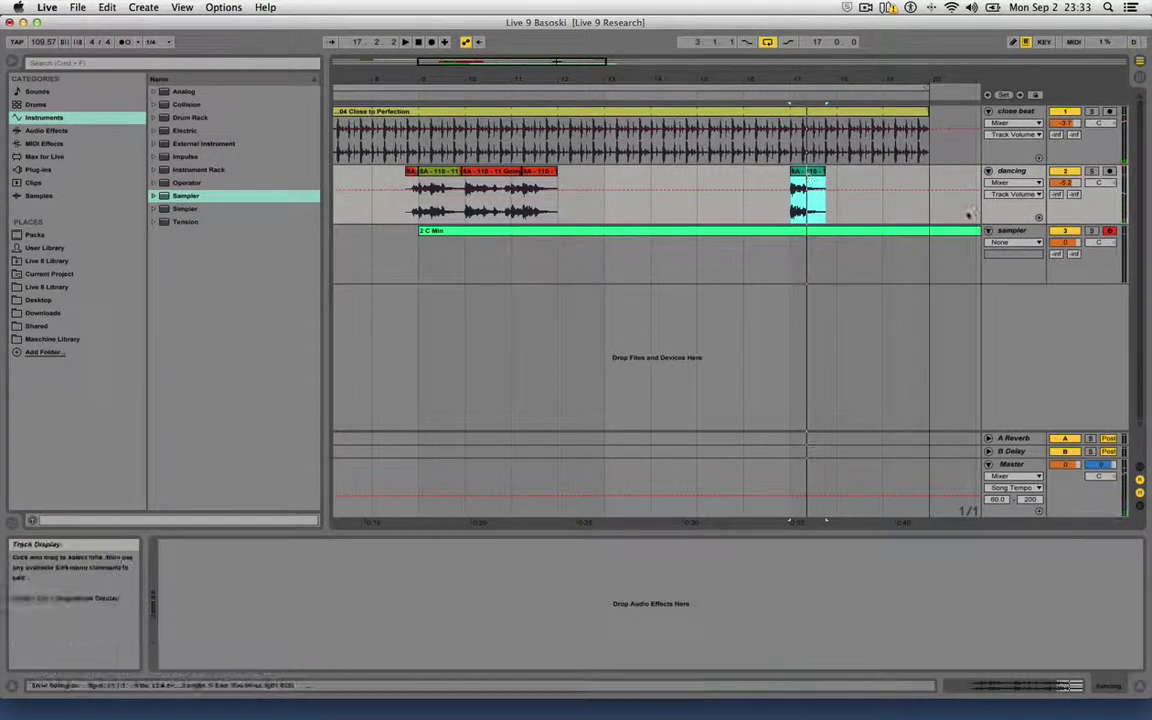
Play the dancing phrases from around bar 8 and delete the teal piece at 17.1.1, ending playback after the last phrase.
click(1011, 174)
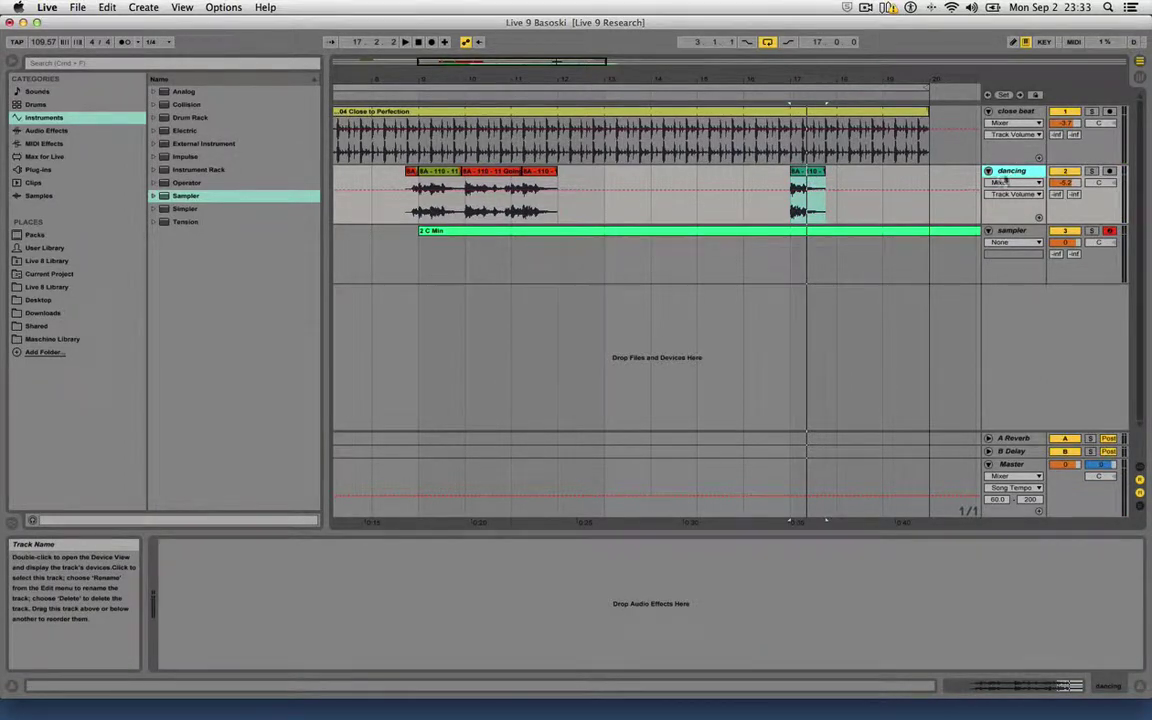
click(362, 93)
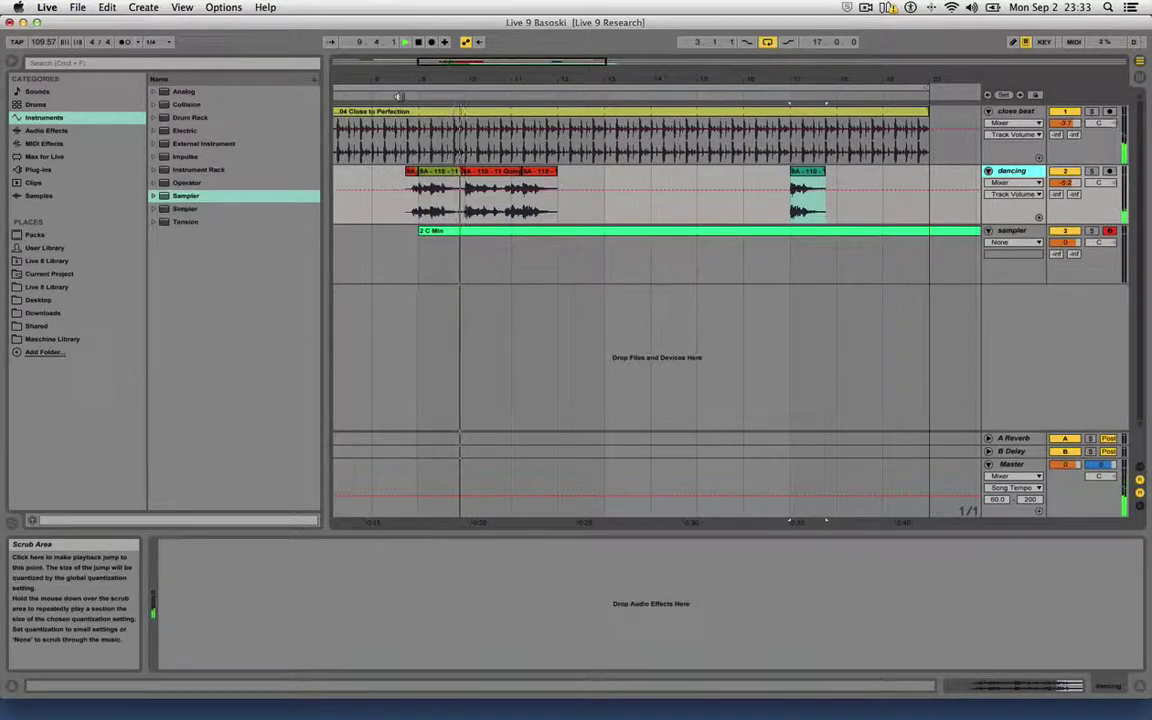
click(807, 177)
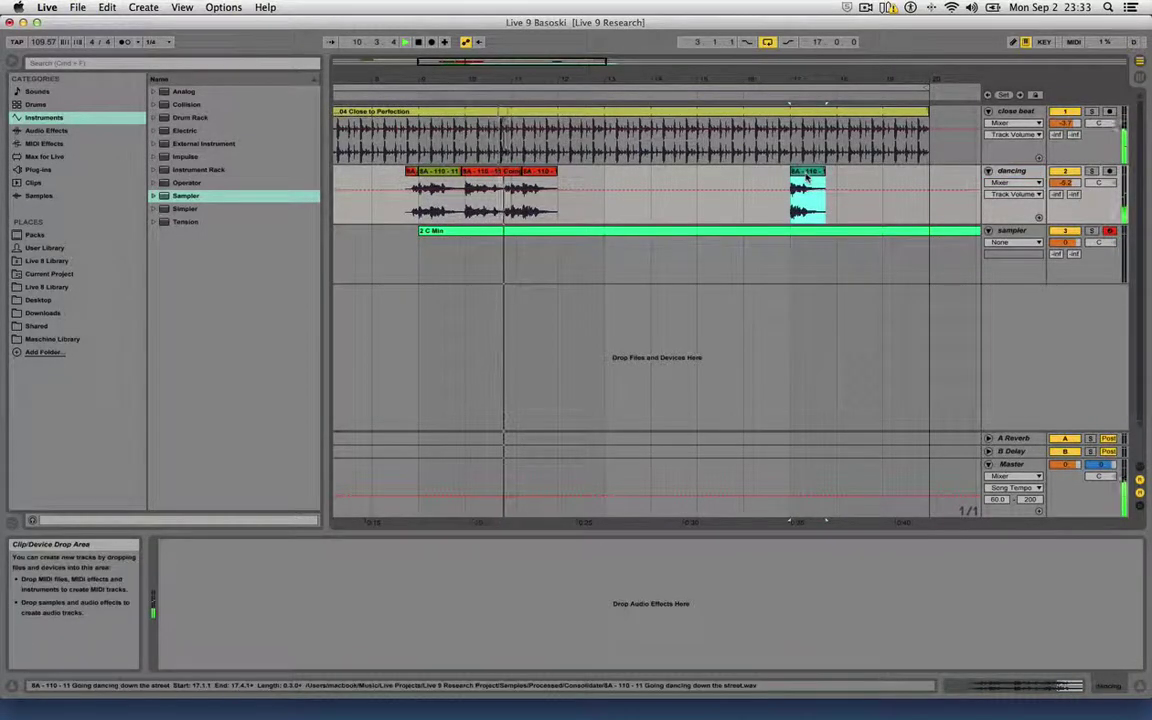
key(Delete)
drag(543, 80, 553, 215)
key(space)
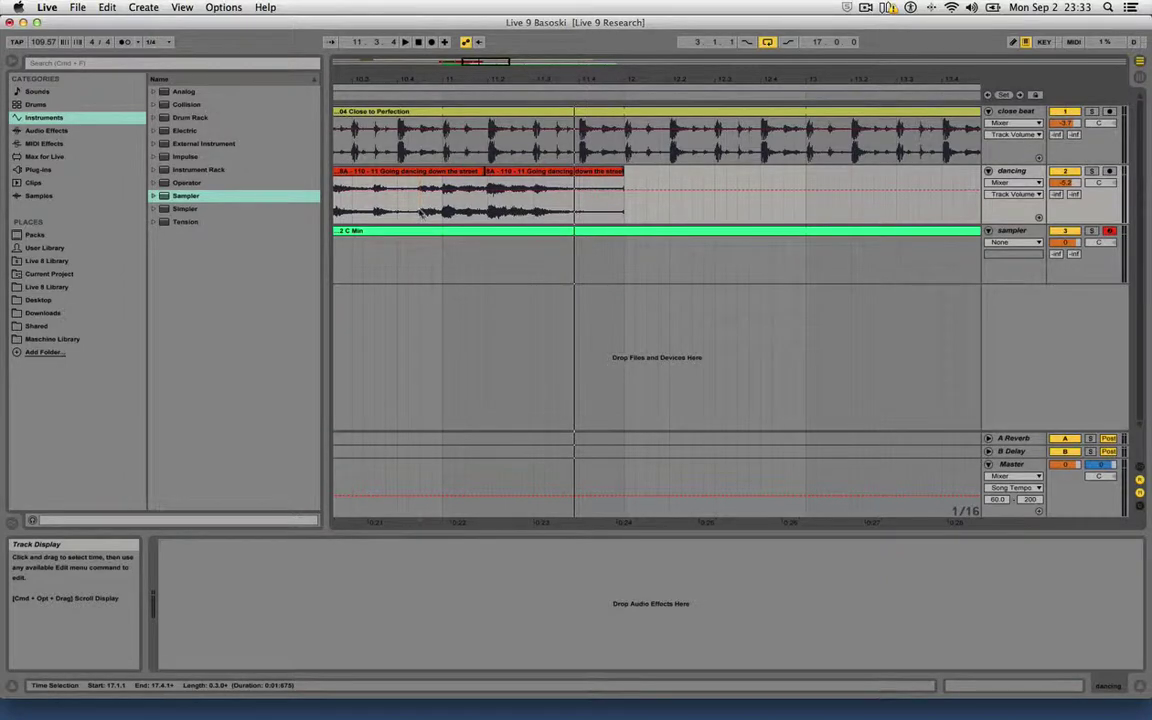
Split the last dancing phrase at 11.2.1 and 11.3.2 and play the arrangement from just before the cuts.
click(421, 212)
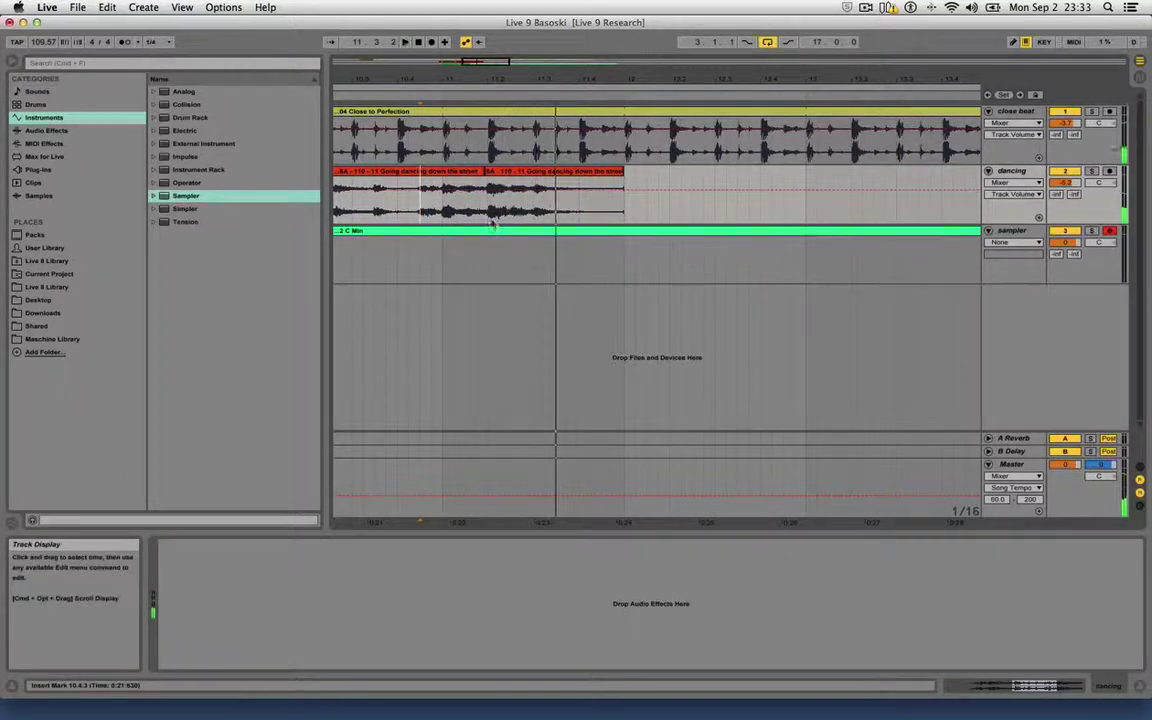
drag(491, 222, 521, 223)
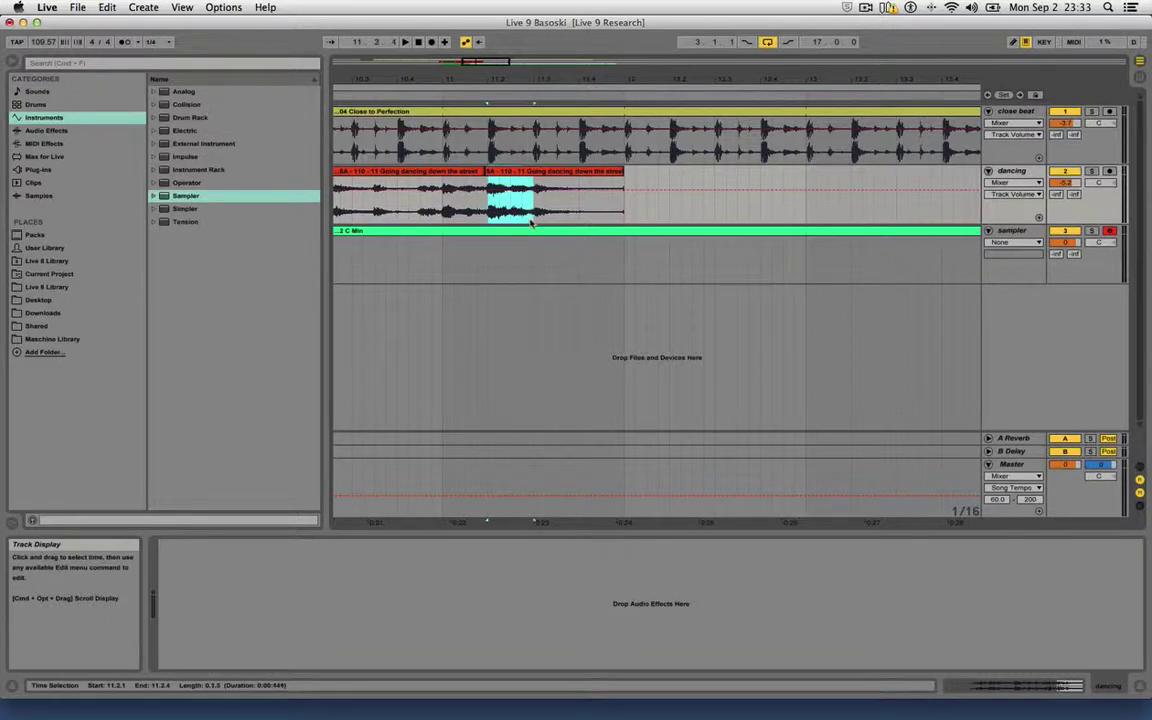
key(space)
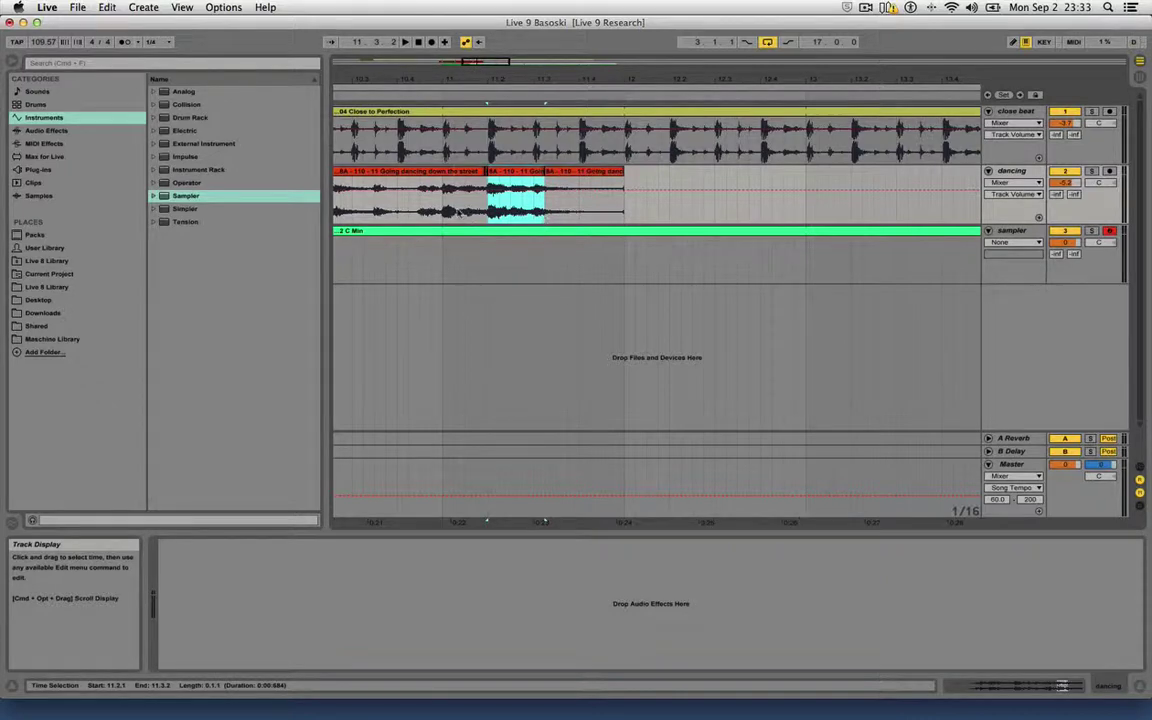
click(457, 212)
key(space)
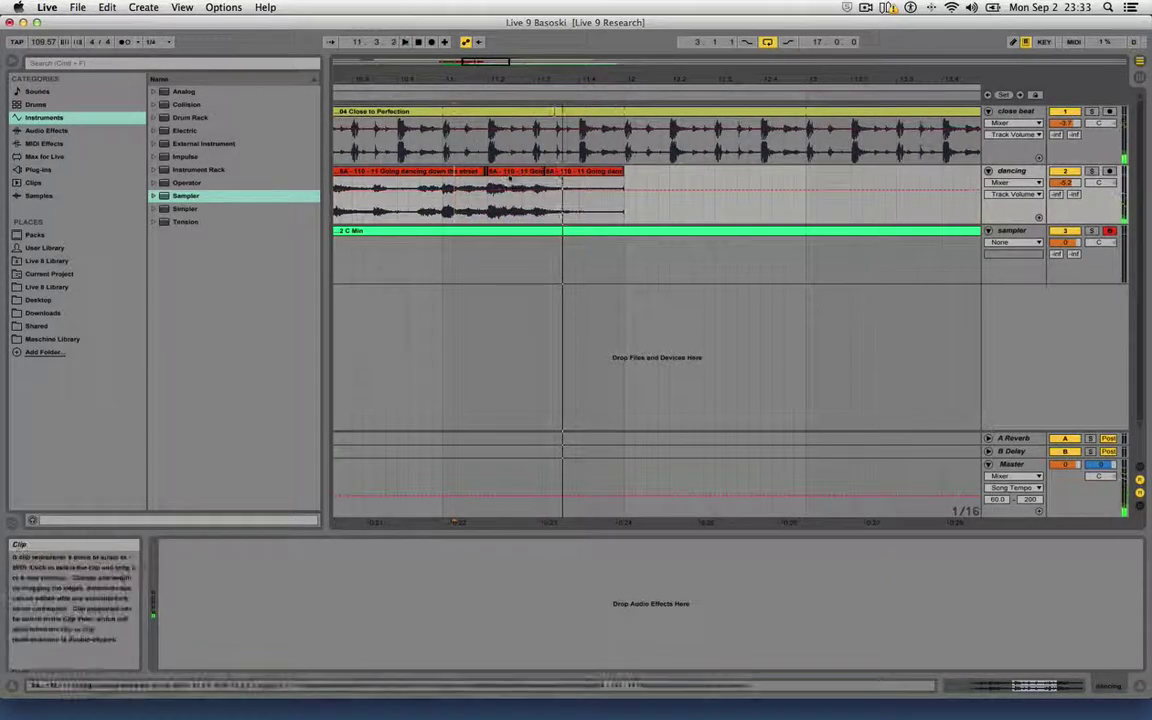
Place copies of the last phrase a sixteenth apart at 11.3.2, 11.3.3 and 11.3.4, and play the stutter.
drag(544, 190, 703, 180)
key(super+d)
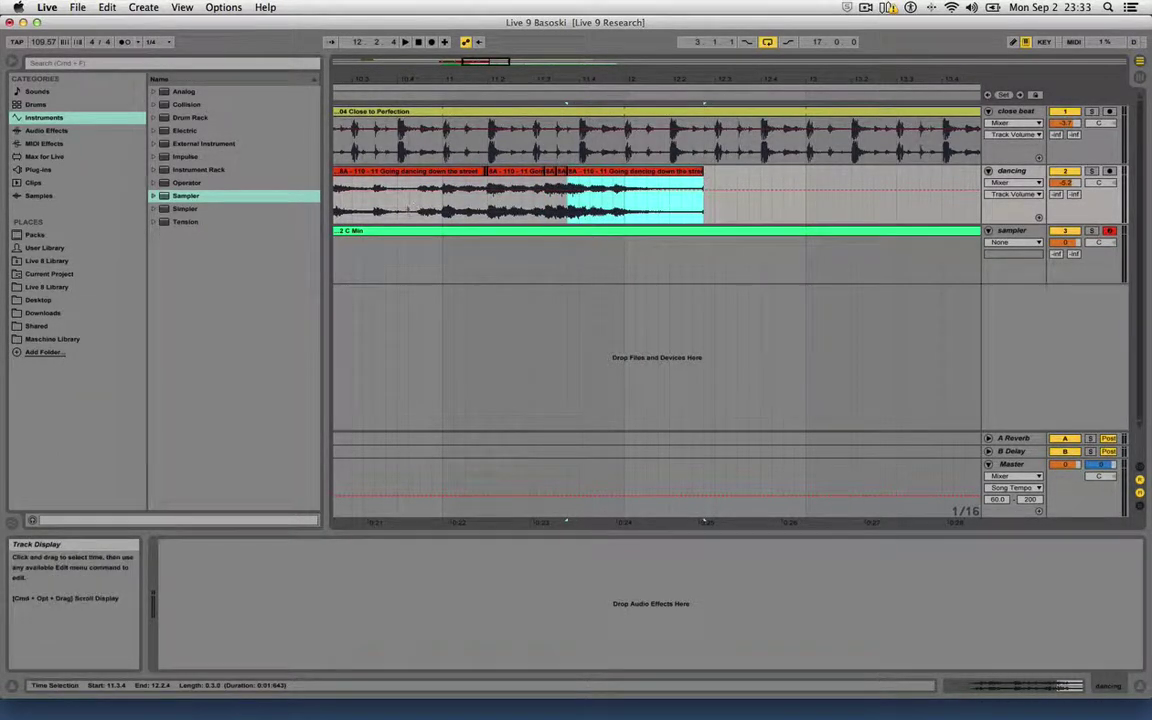
click(407, 208)
key(space)
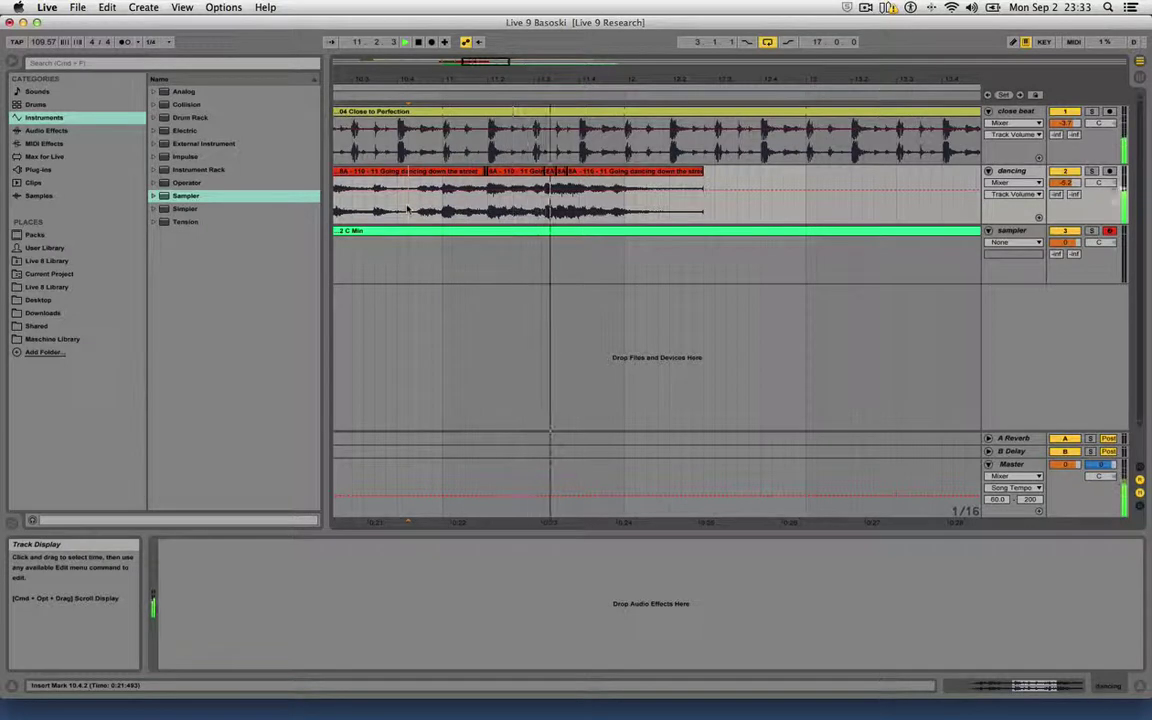
key(space)
Undo the move of the last copy, add another copy at 11.4.1 and play from 11.1.3.
drag(583, 173, 607, 176)
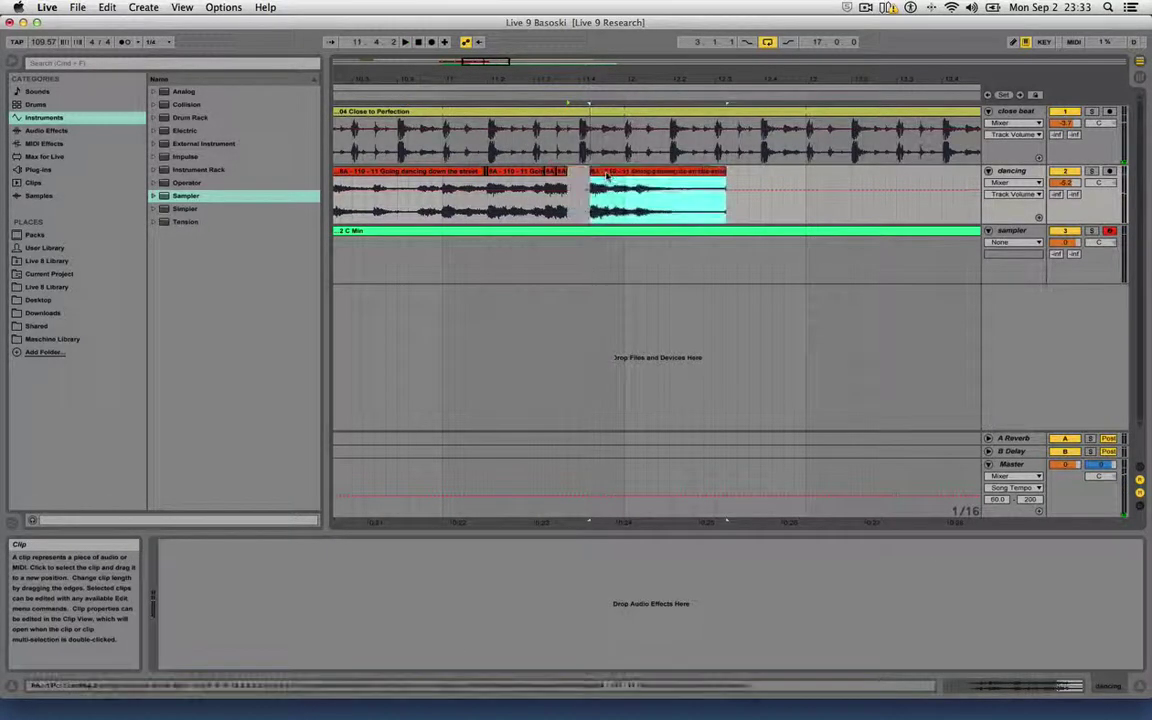
click(562, 176)
key(super+z)
key(super+z)
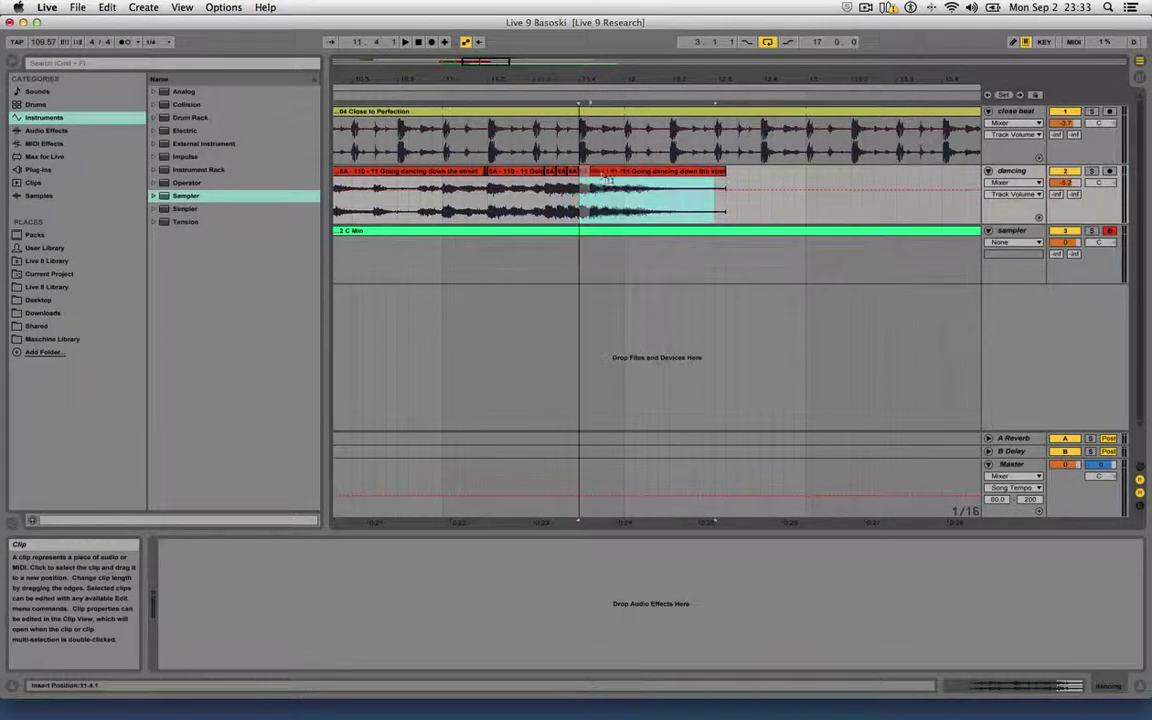
click(468, 210)
key(space)
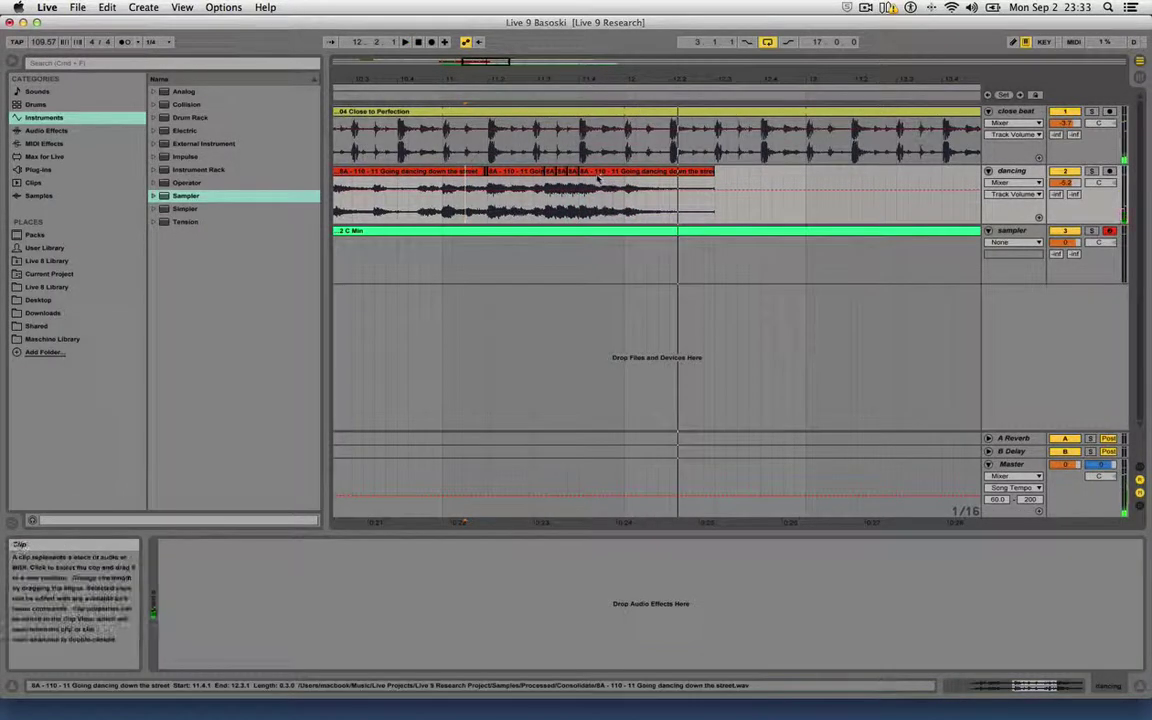
Copy the phrase at 11.4.1 to 12.1.1 and play the arrangement from 10.4.2.
drag(603, 181, 648, 181)
click(414, 211)
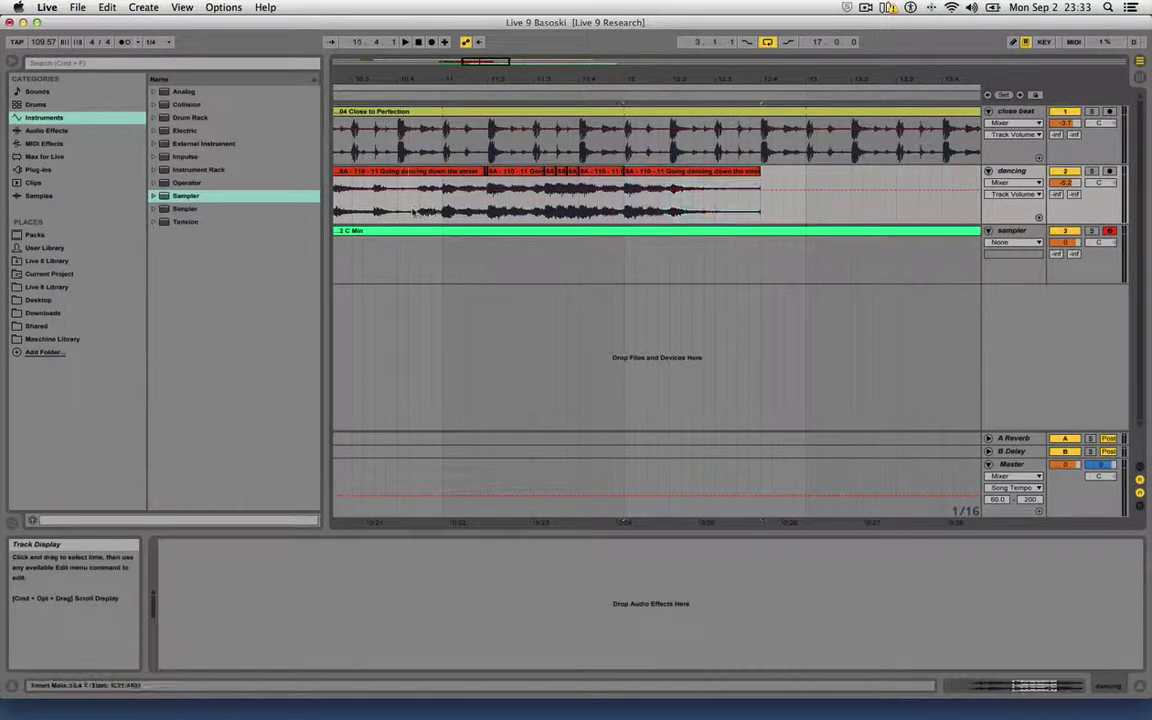
key(space)
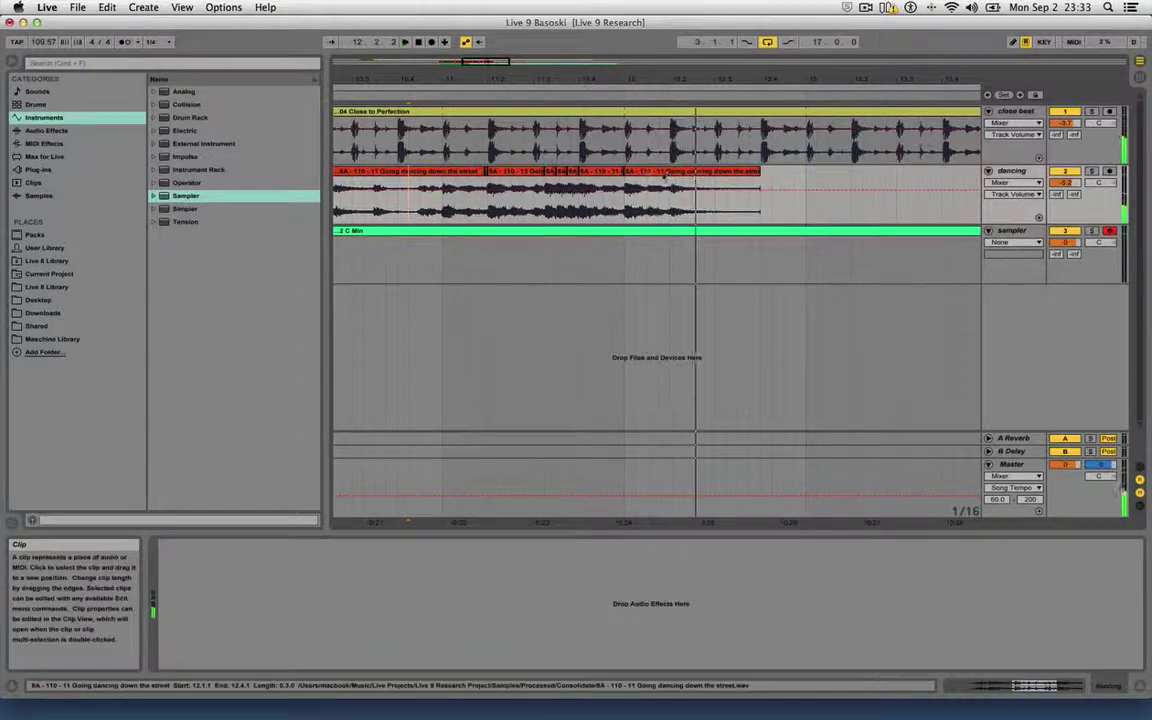
Move the last phrase copy to 12.1.3, play it with the beat, and shift it on to start at 12.2.1.
drag(653, 181, 675, 181)
click(465, 211)
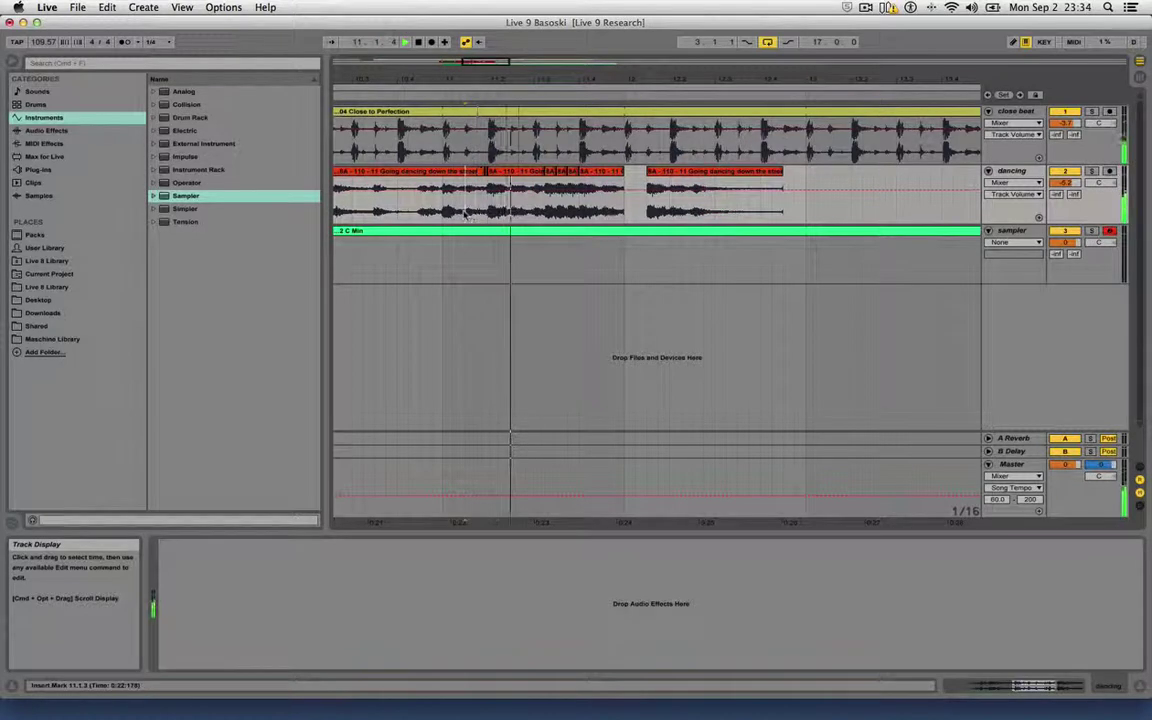
click(687, 178)
drag(687, 178, 698, 177)
key(space)
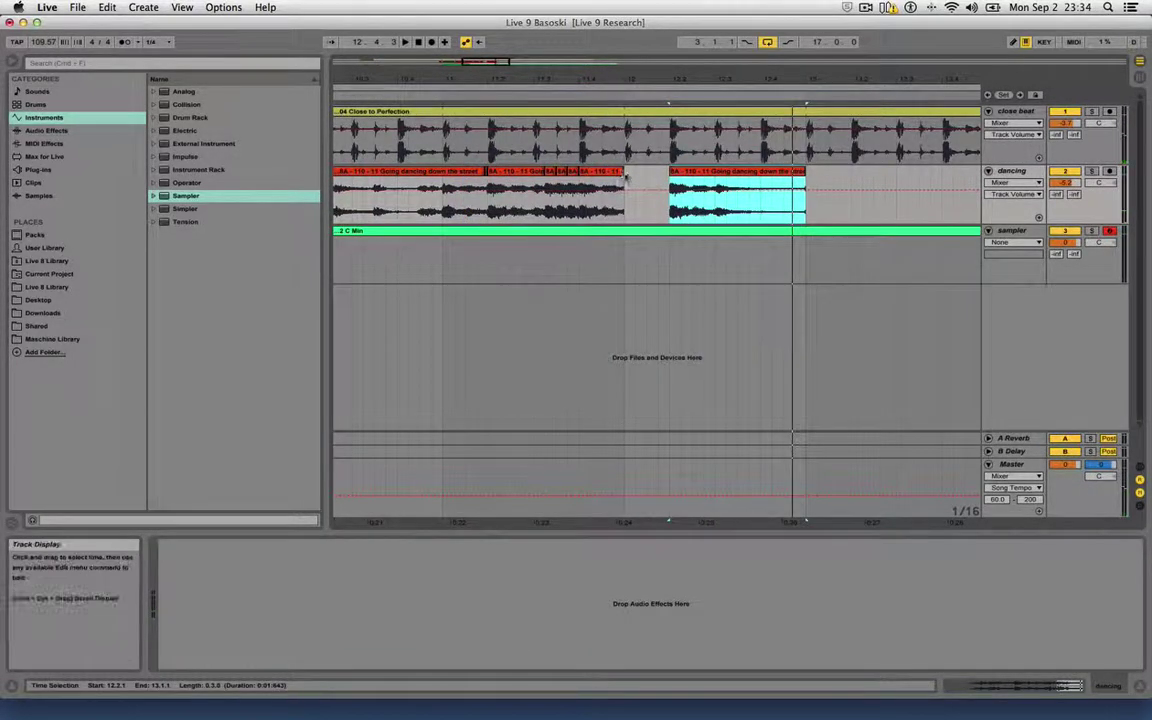
Extend the phrase at 11.4.1 to fill the gap up to 12.2.1 and play the edit from 10.4.4.
drag(624, 172, 659, 171)
click(398, 200)
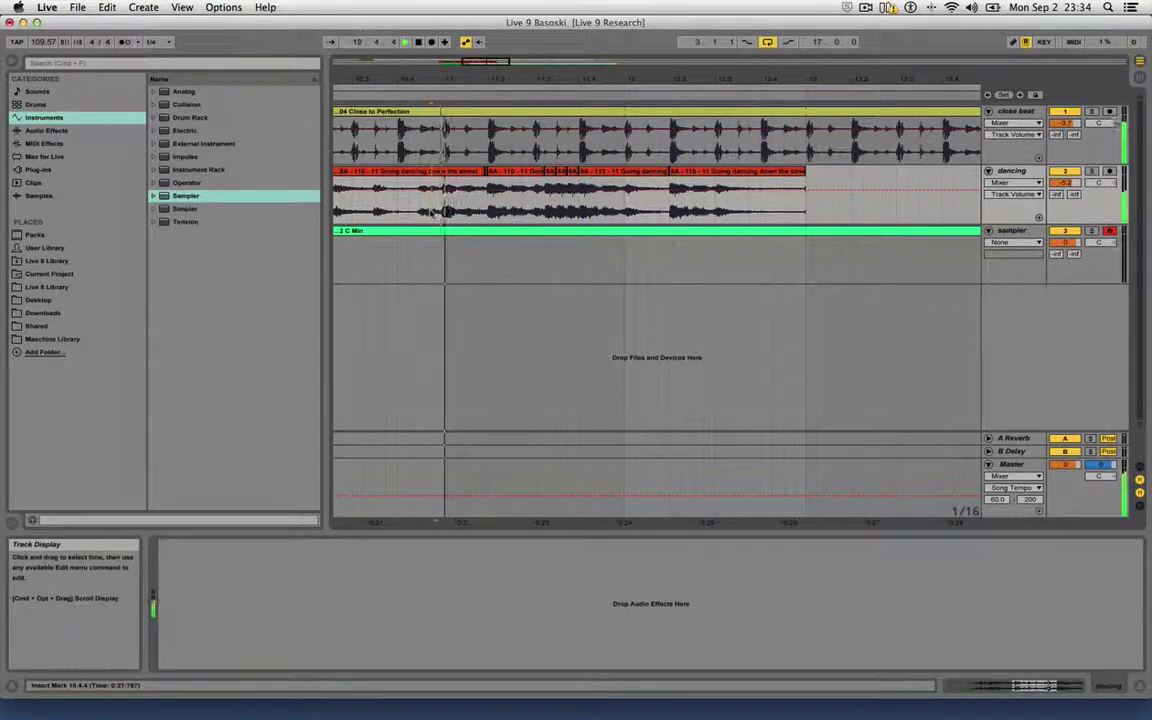
key(space)
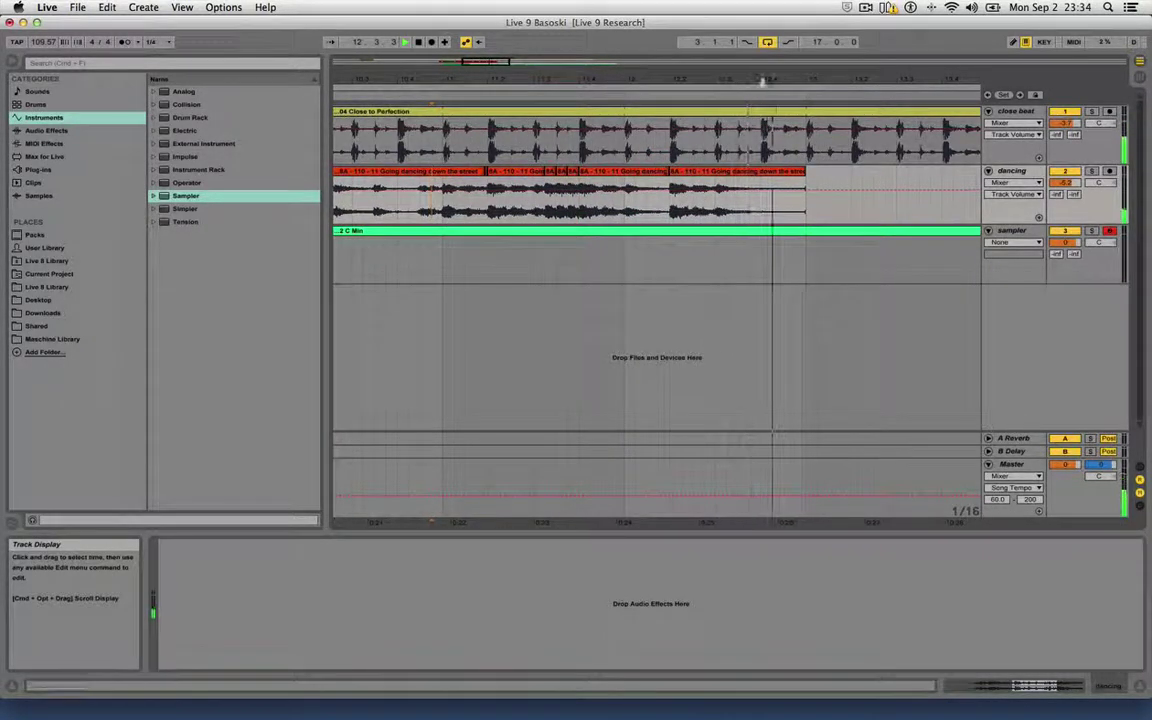
drag(763, 79, 763, 30)
key(space)
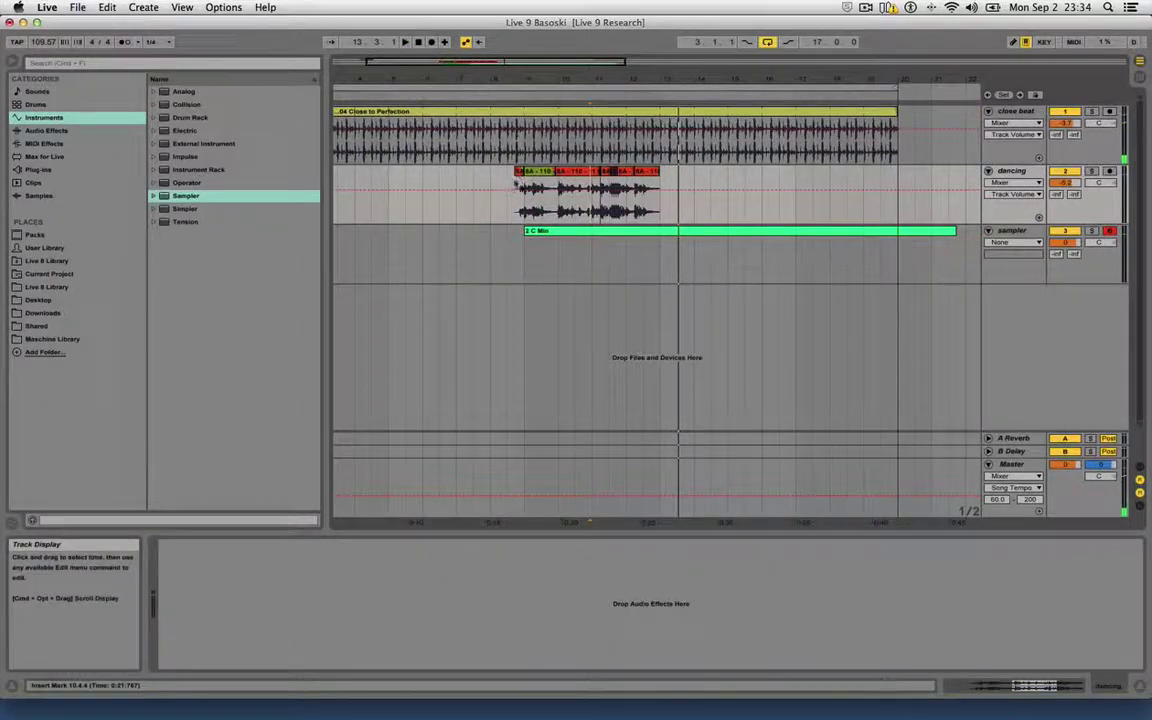
Copy the short red pickup piece before bar 9 onto the end of the last phrase at about 12.3.4.
click(534, 172)
key(space)
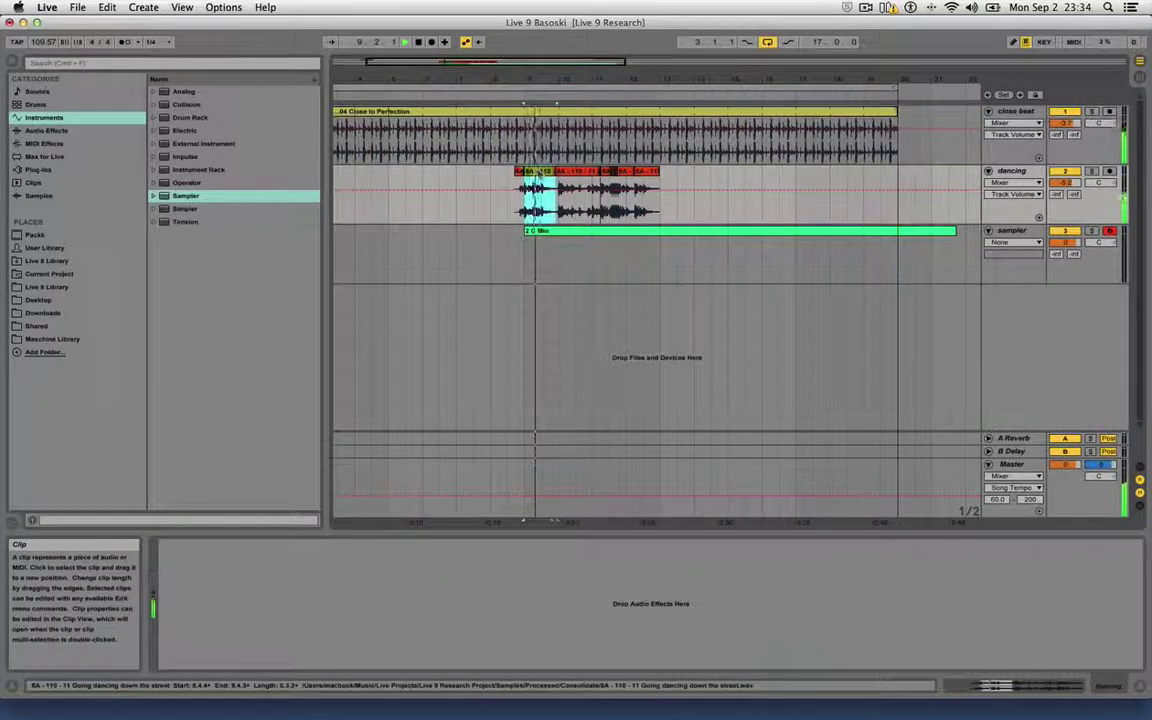
right_click(521, 173)
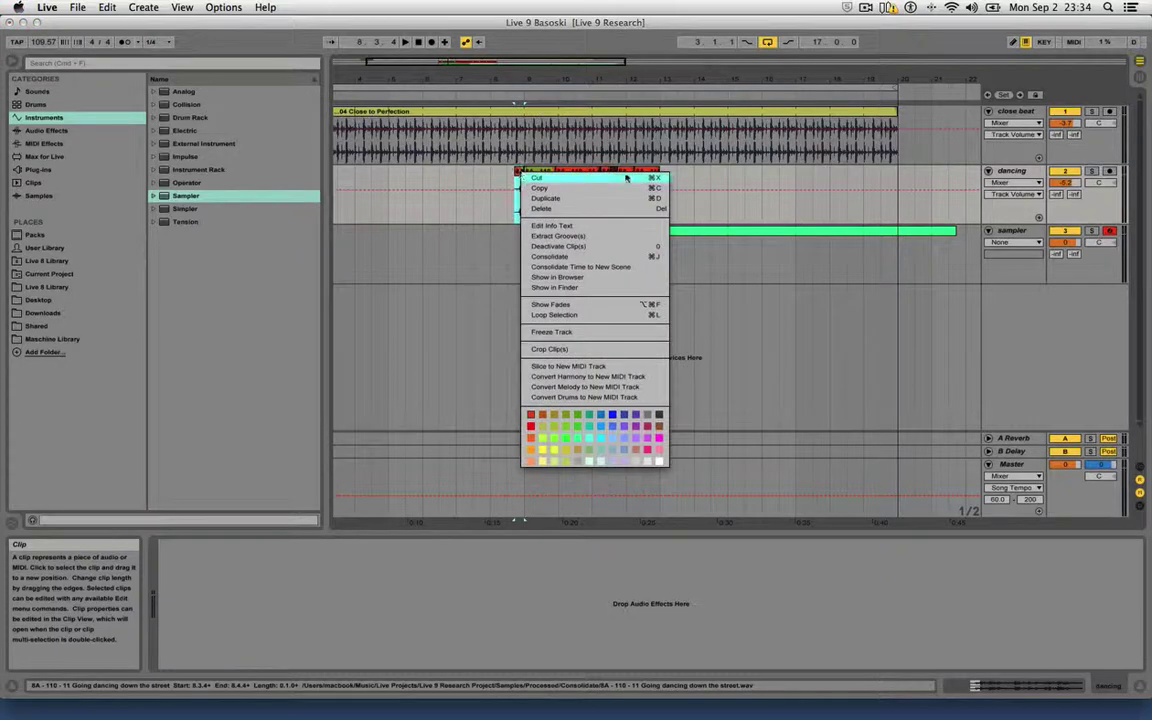
click(545, 172)
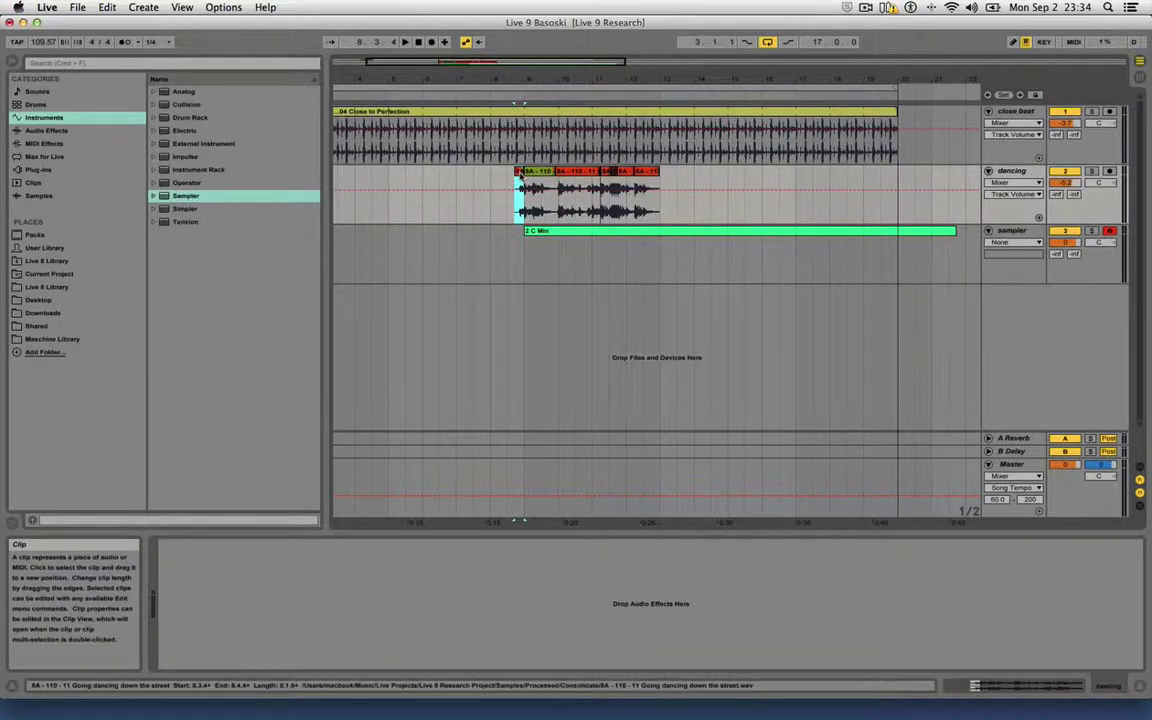
click(652, 184)
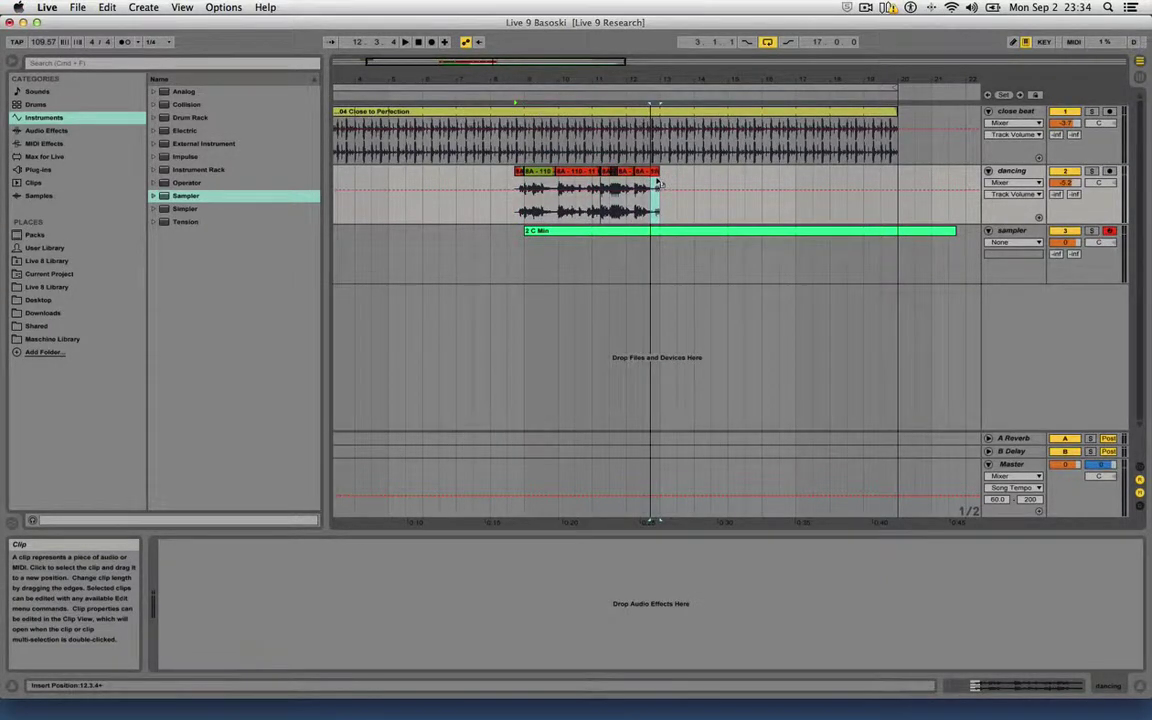
key(space)
Play the end of the dancing phrases from around bar 11 to check the added pickup piece, and stop playback.
drag(654, 79, 656, 91)
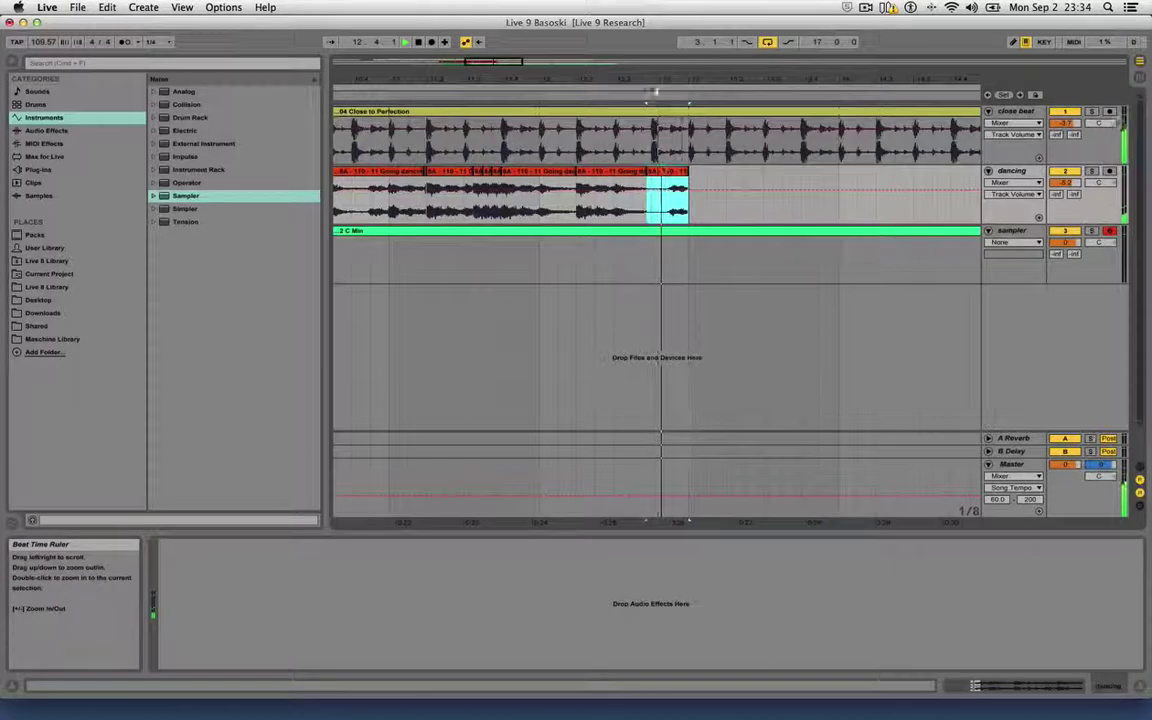
key(space)
click(445, 95)
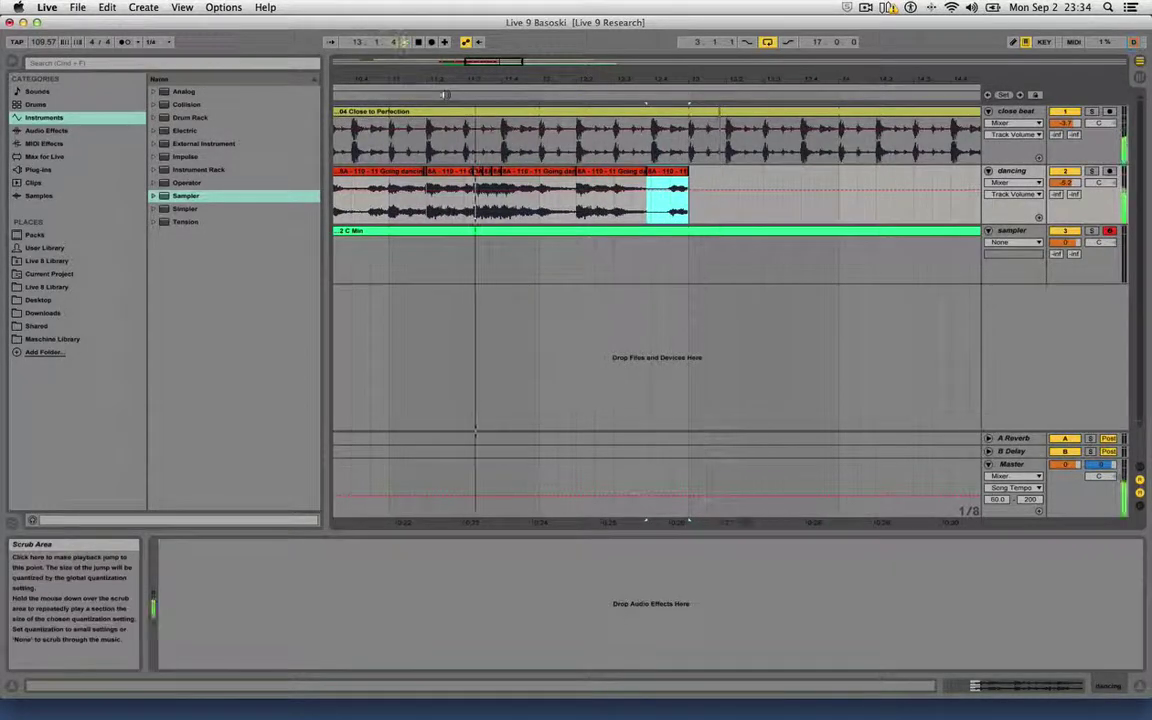
click(563, 158)
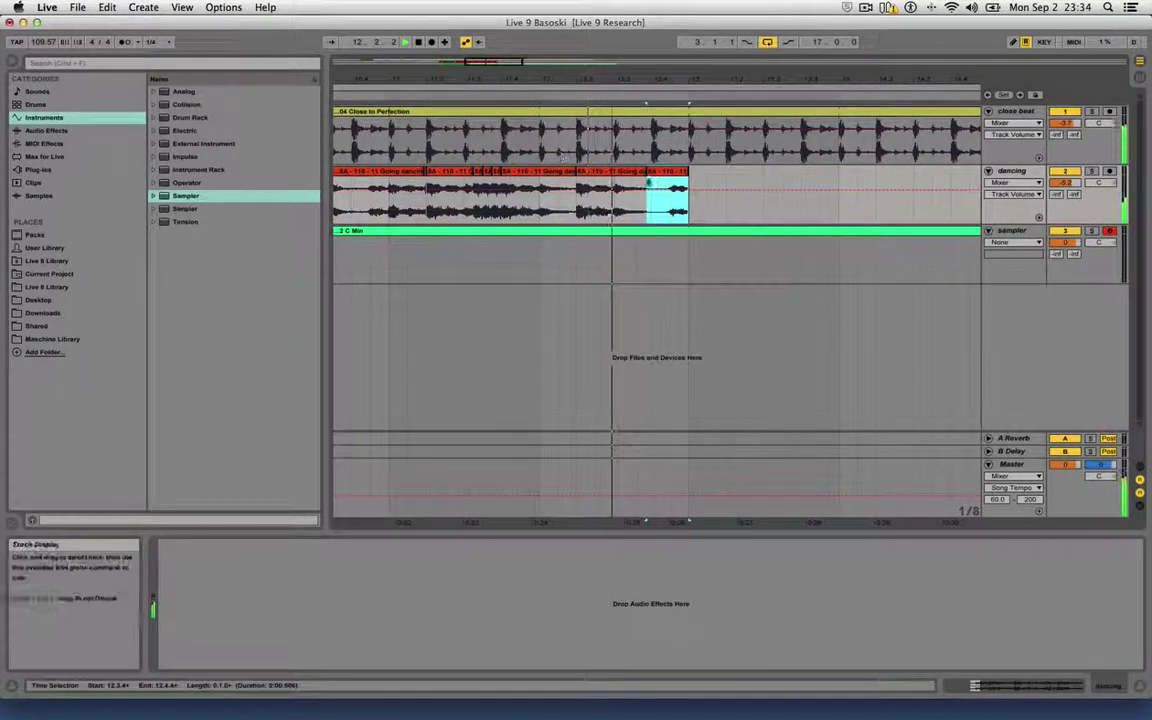
key(space)
Save the Live Set.
drag(661, 79, 665, 50)
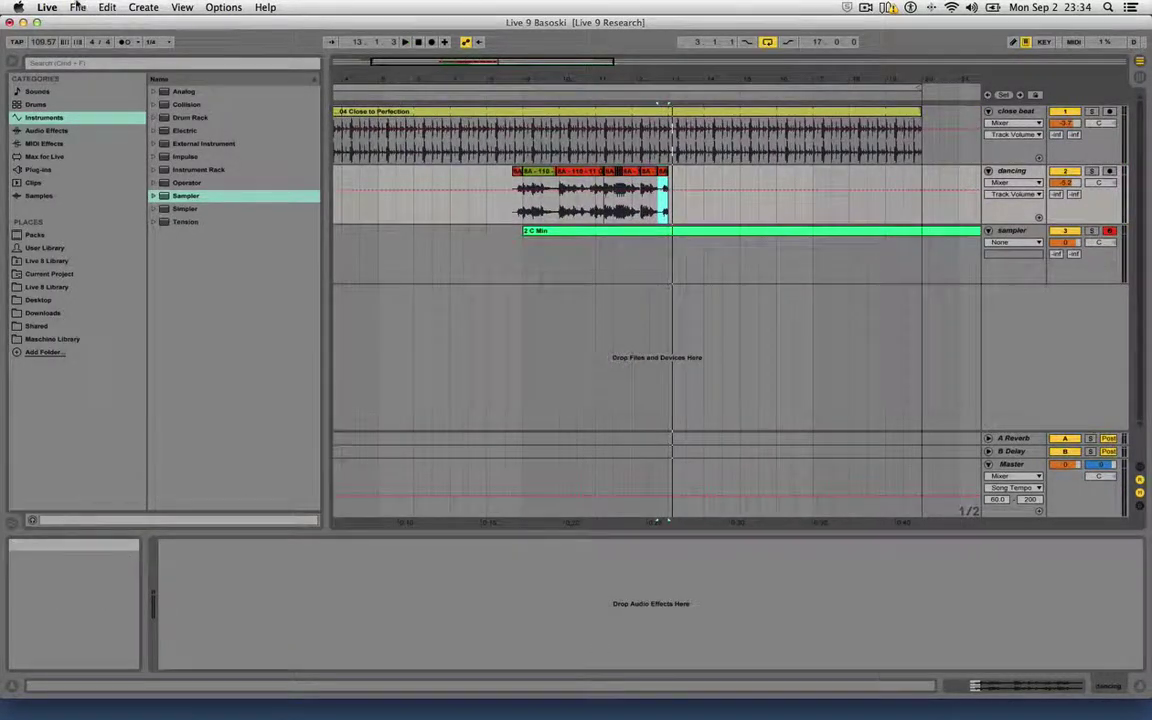
click(77, 7)
click(95, 123)
Draw four consecutive sixteenth A3 notes on the first beat of the 2 C Min MIDI clip and play them.
click(1012, 231)
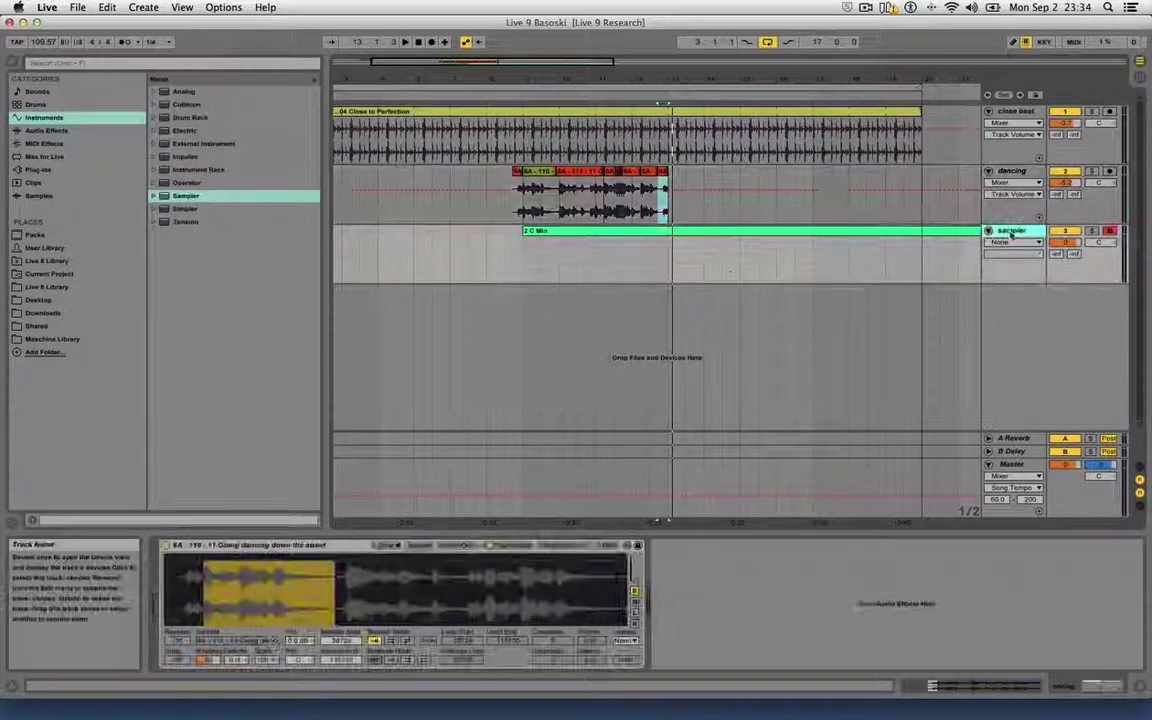
double_click(585, 237)
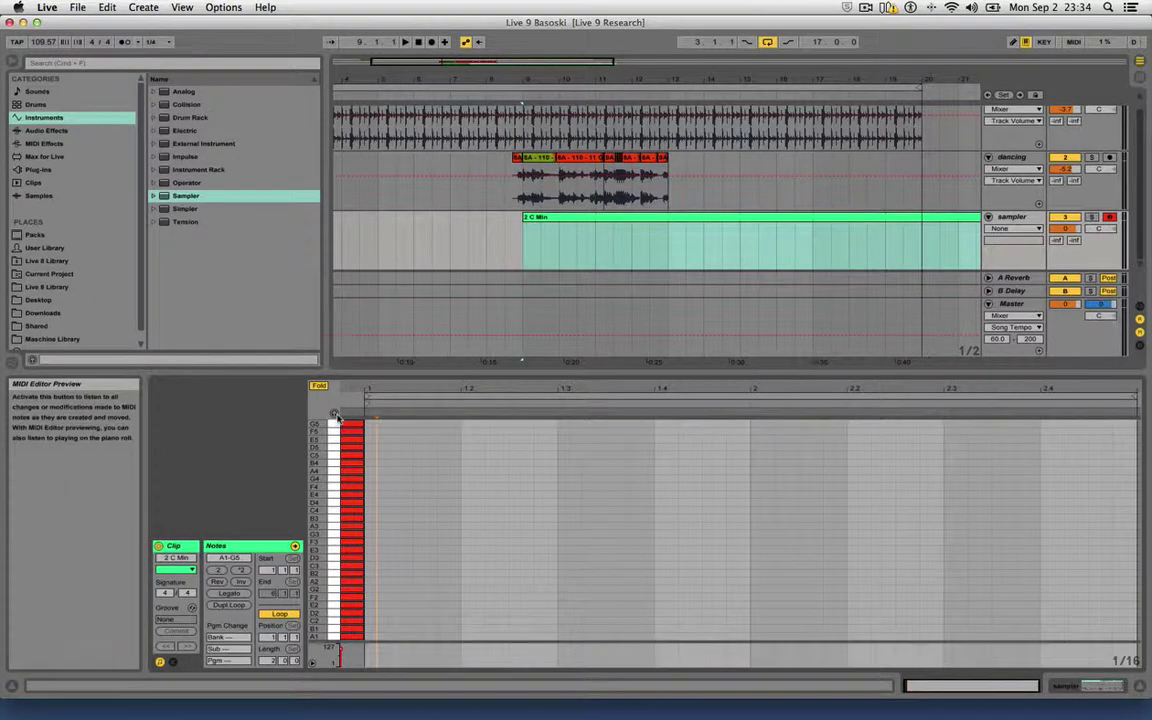
double_click(380, 522)
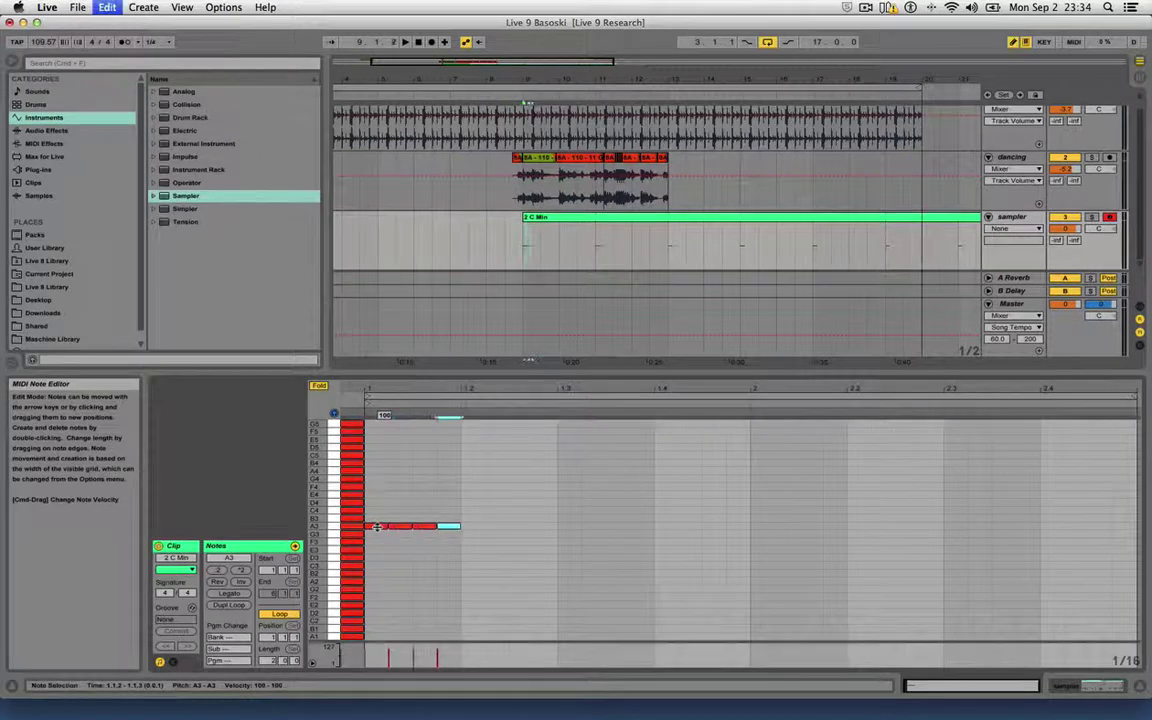
key(space)
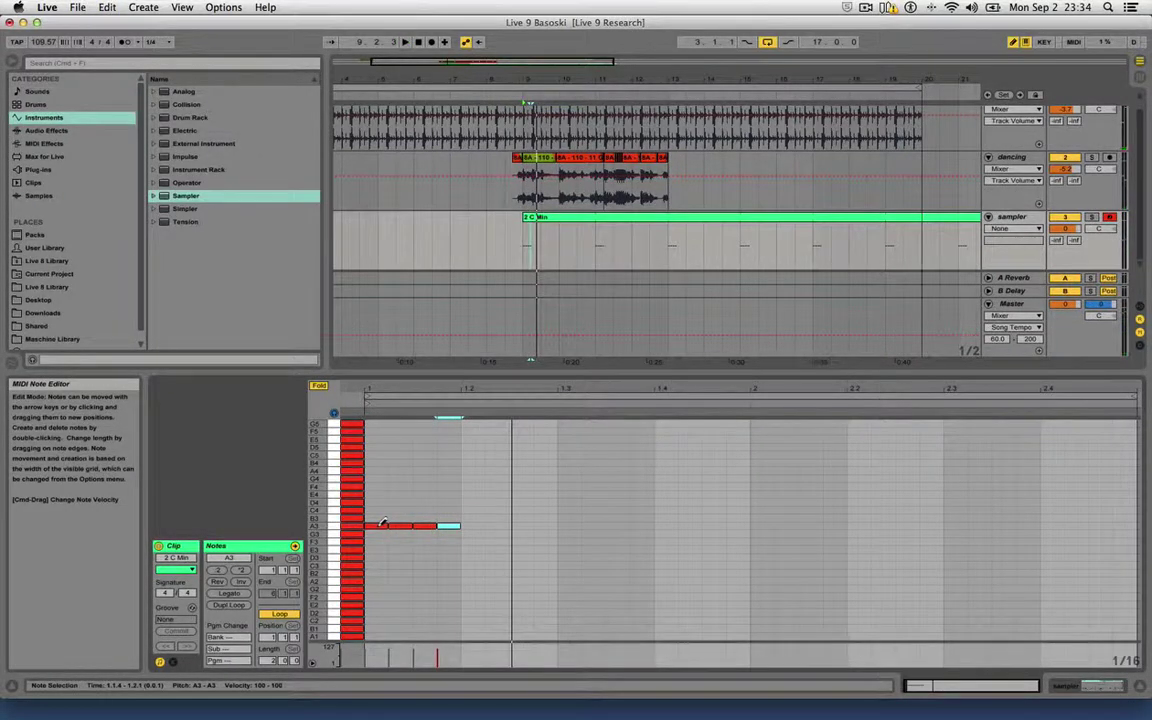
Shorten the release of the Sampler's volume envelope to 1.00 ms and play the part briefly.
click(1012, 217)
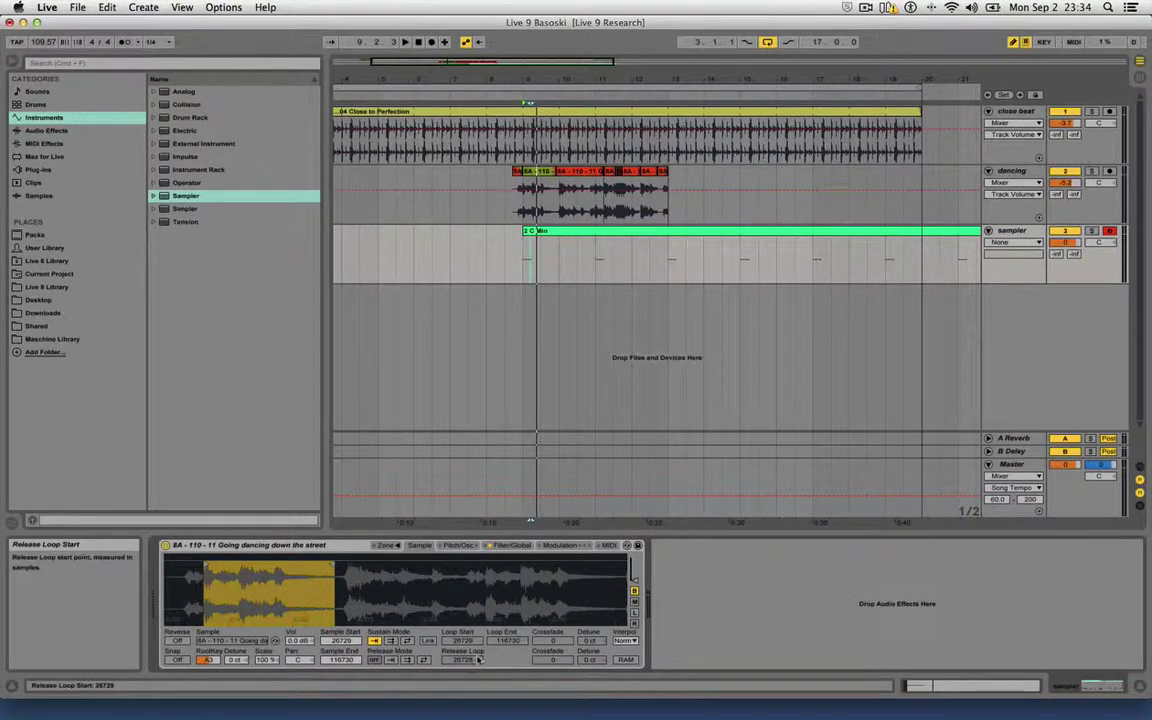
click(557, 546)
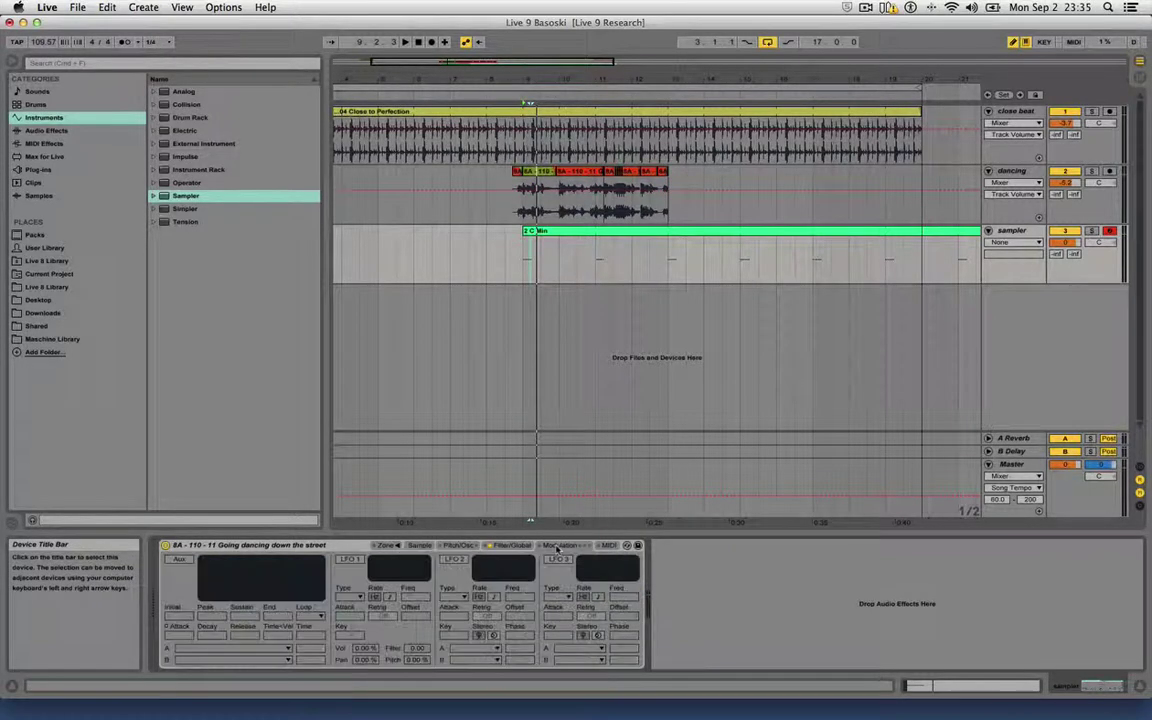
click(520, 546)
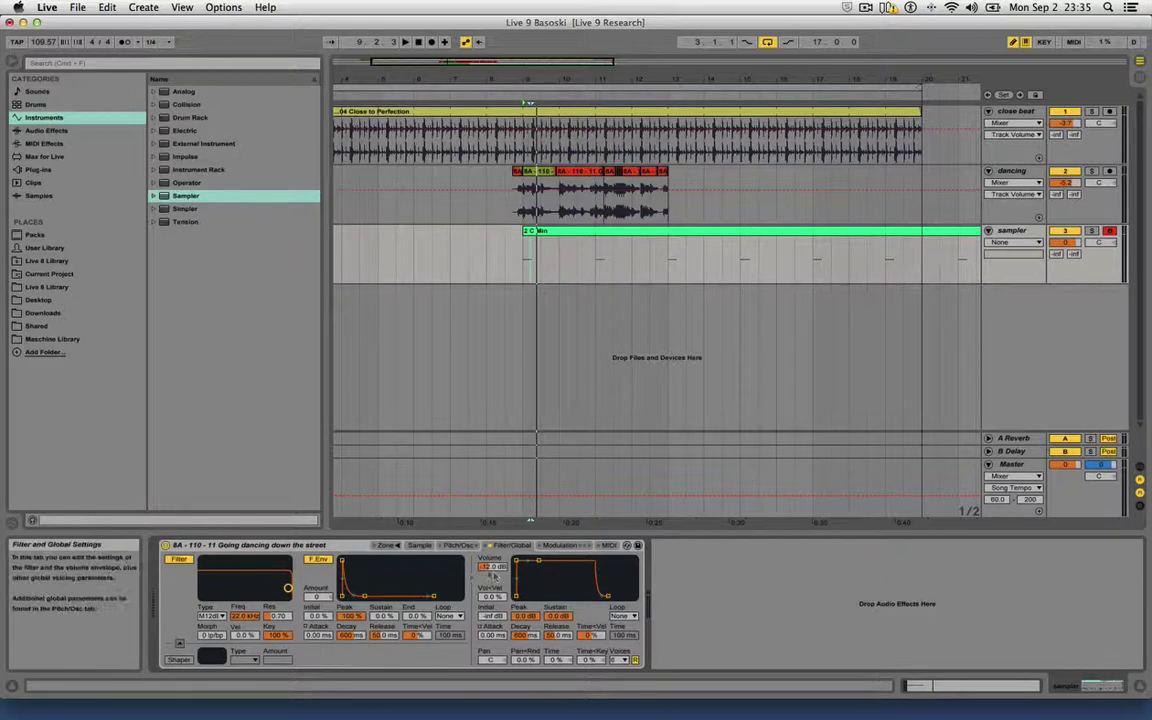
click(421, 546)
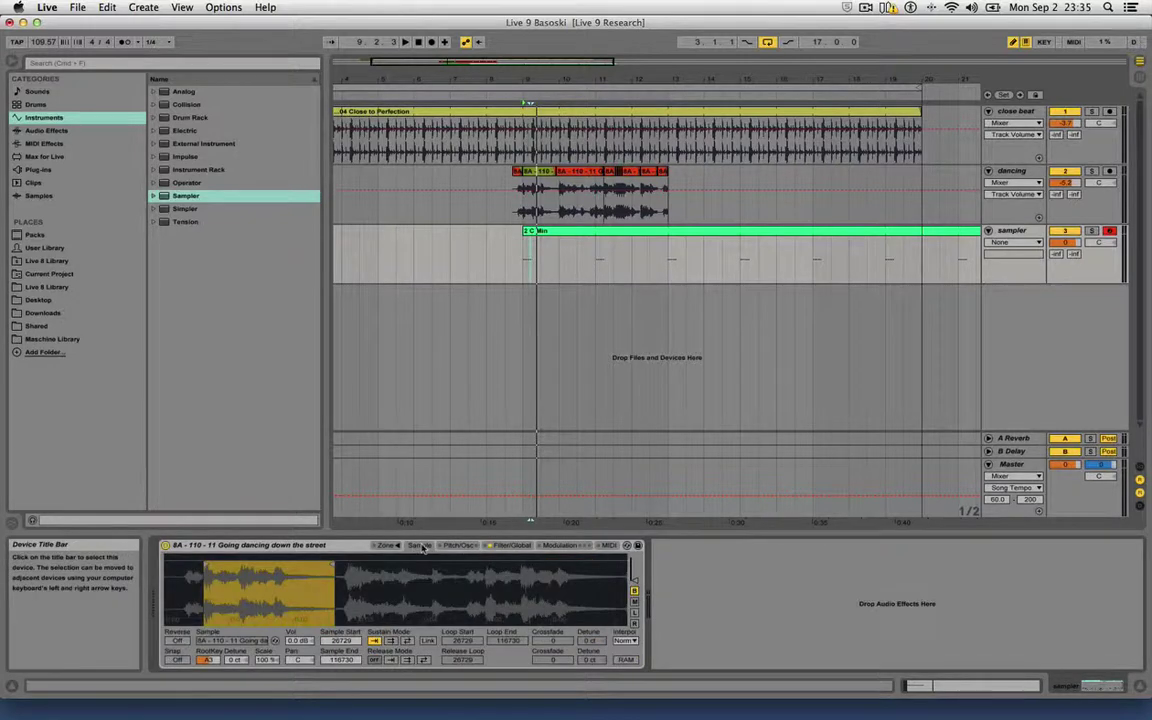
click(557, 546)
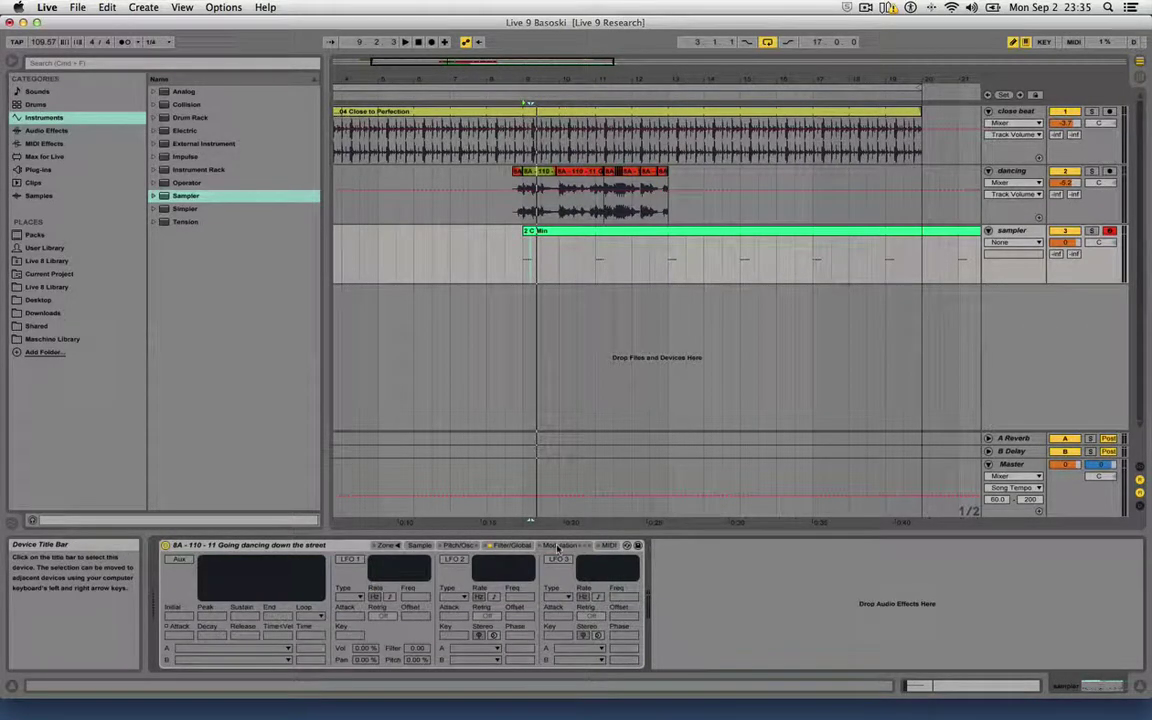
click(516, 547)
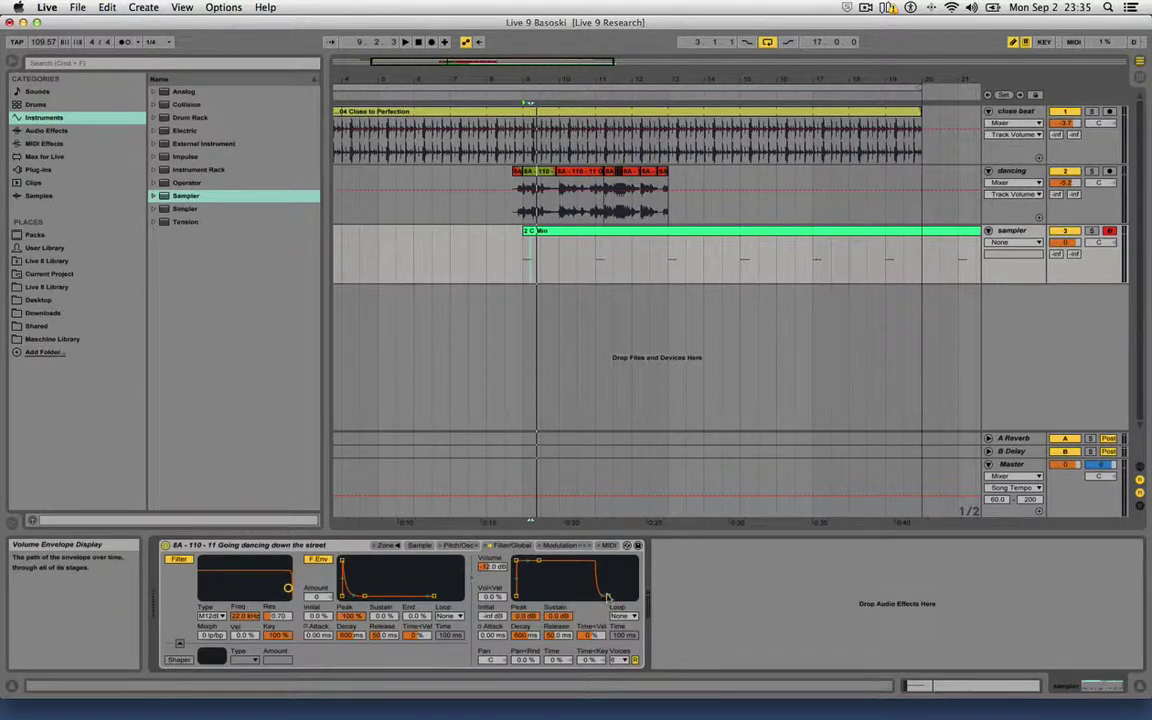
key(space)
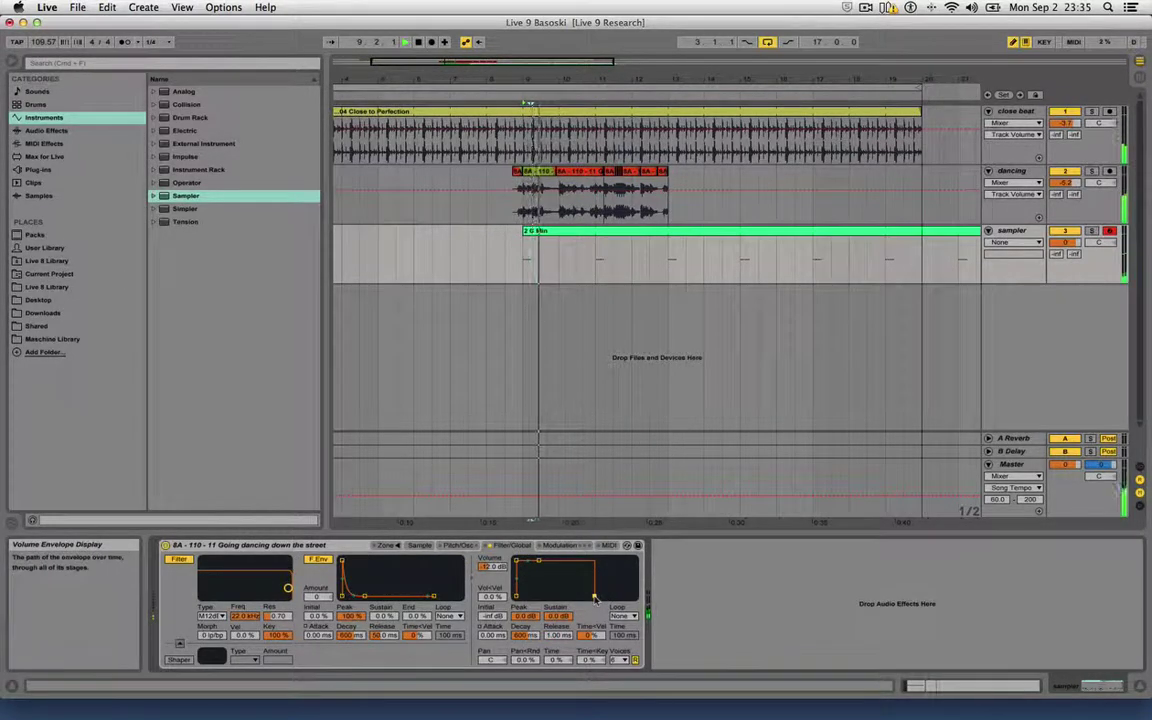
key(space)
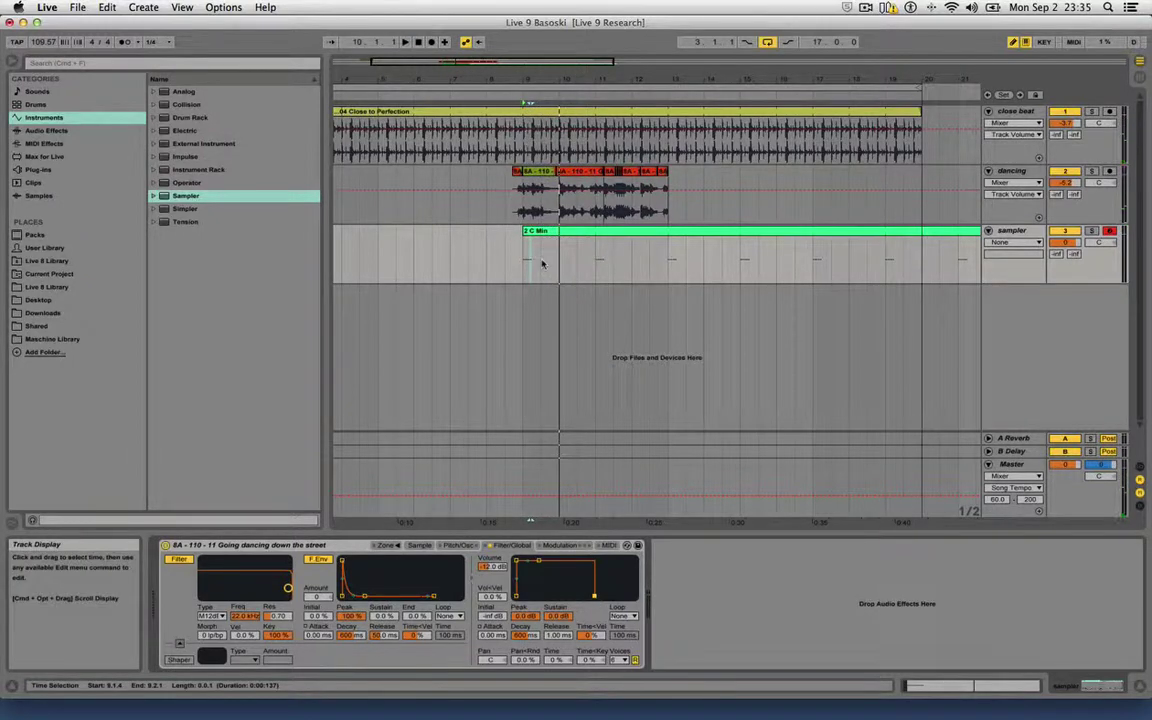
Move the 2 C Min clip to start at bar 13 and set the sampler track's volume to 1.5.
mouse_move(541, 231)
mouse_down()
mouse_move(700, 237)
mouse_move(686, 240)
mouse_up()
click(651, 250)
key(space)
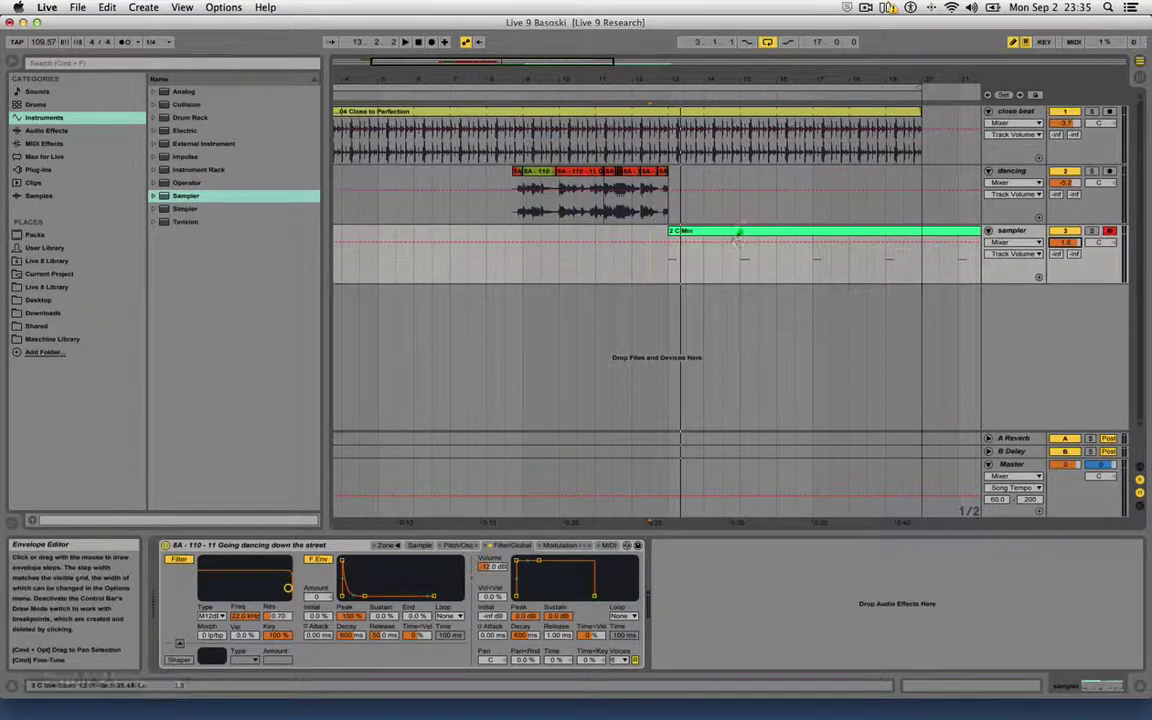
Duplicate the four A3 sixteenth notes until they fill both bars of the 2 C Min clip, and play it.
double_click(738, 231)
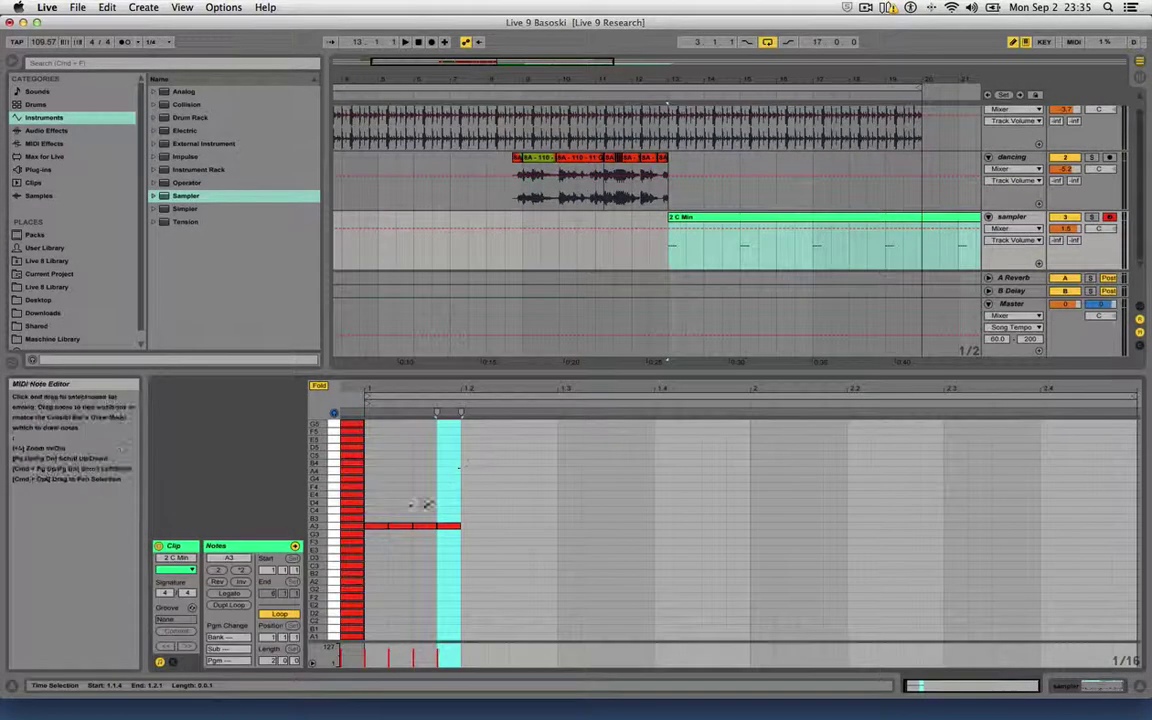
drag(379, 515, 441, 544)
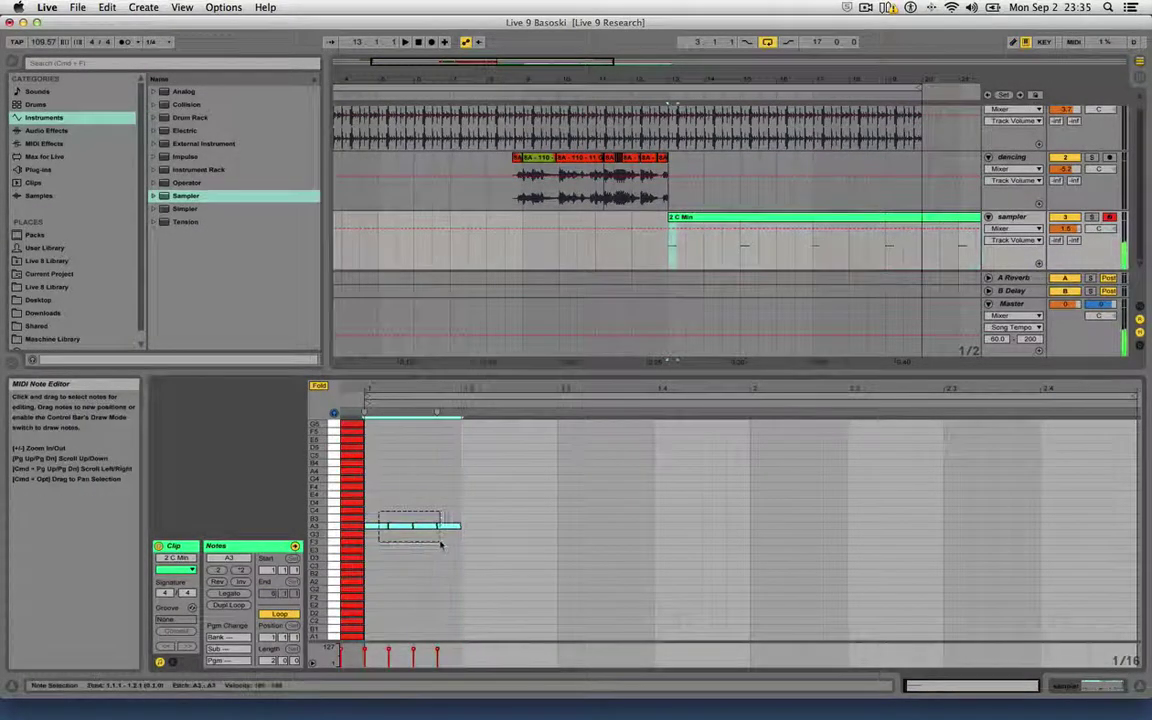
key(super+d)
key(super+d)
key(super+d)
key(super+d)
key(super+d)
key(super+d)
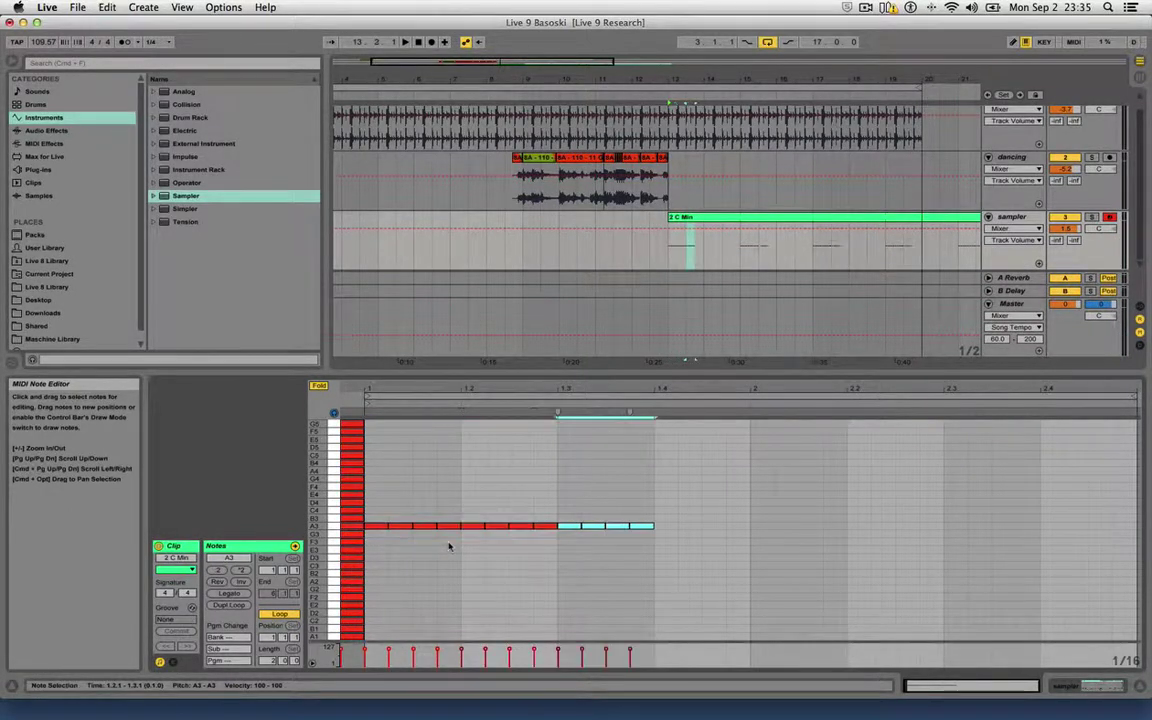
key(super+d)
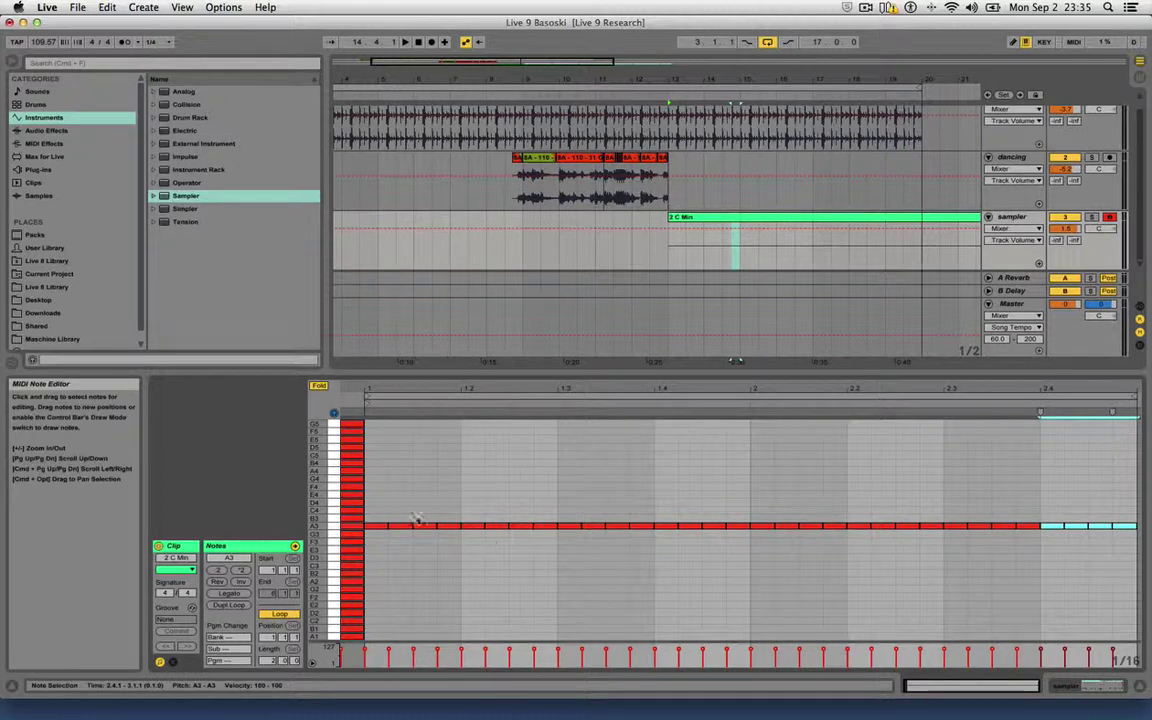
key(space)
Lower the four notes on beat 1.2 to F3, raise the four on beat 1.4 to D4, and play the clip.
drag(475, 520, 540, 543)
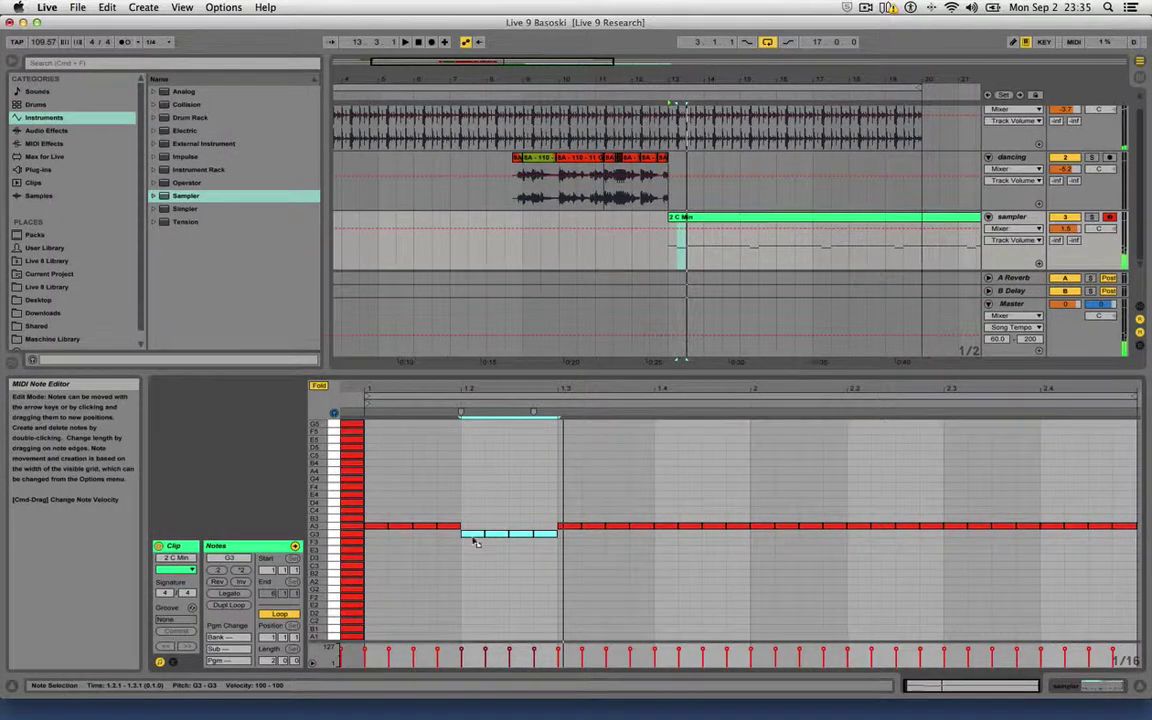
key(Down)
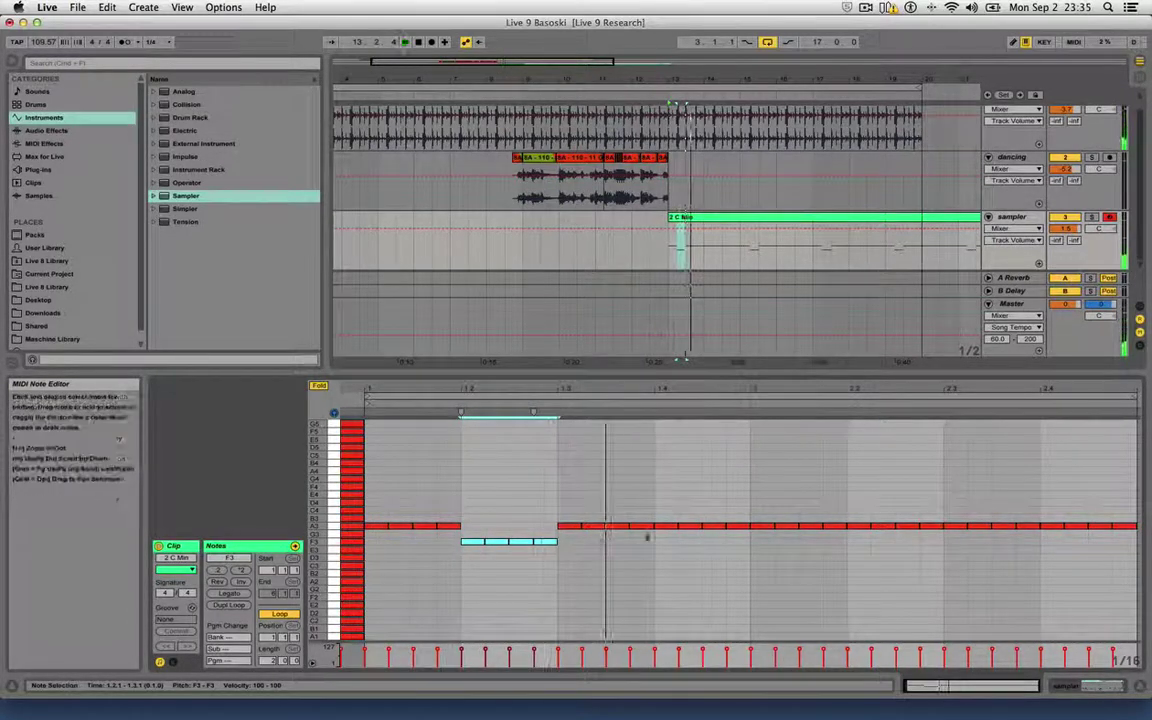
drag(668, 519, 743, 545)
drag(668, 530, 668, 522)
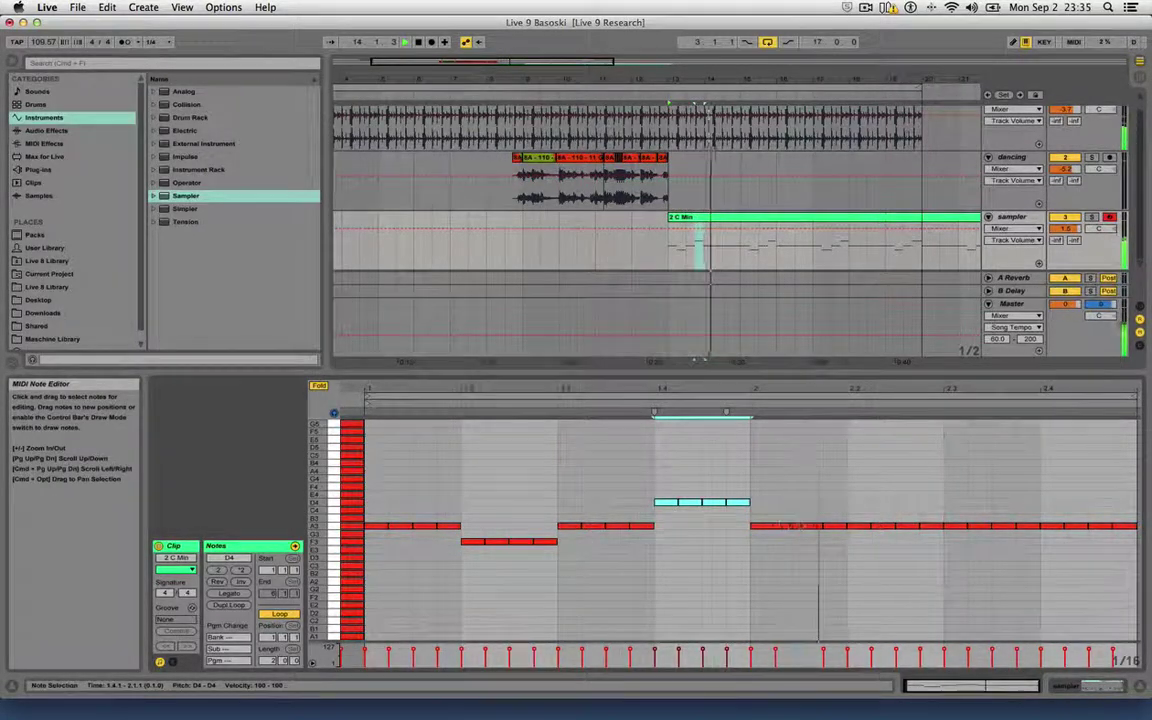
drag(848, 519, 935, 541)
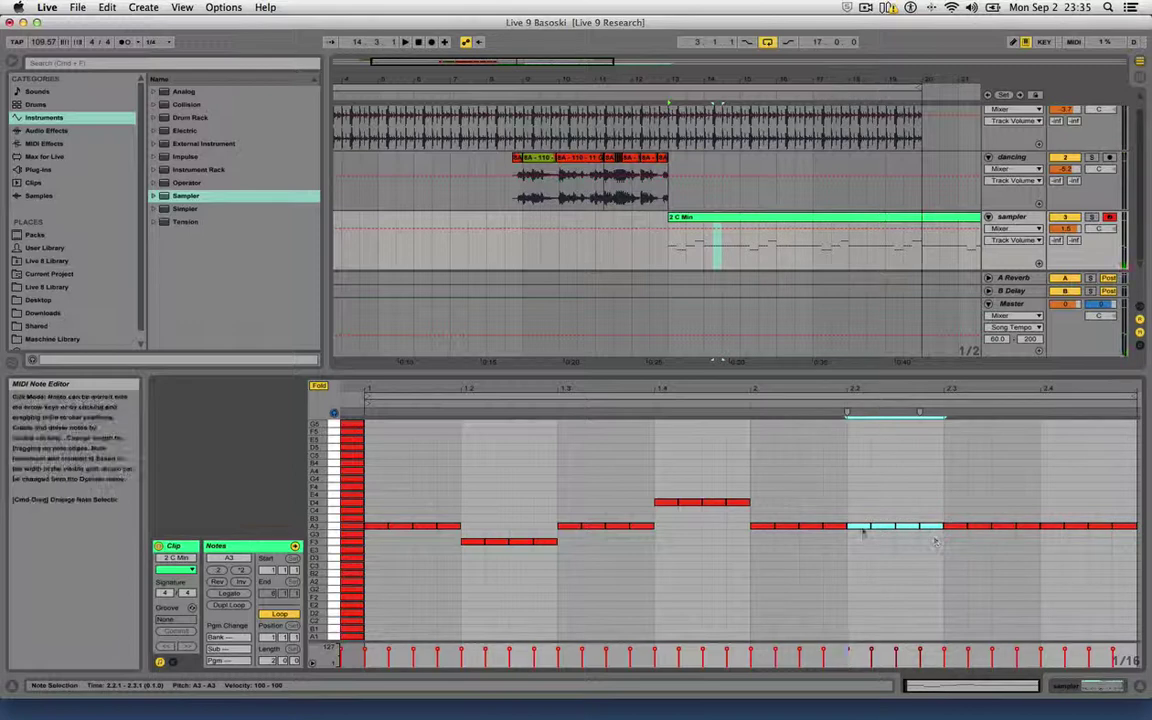
key(space)
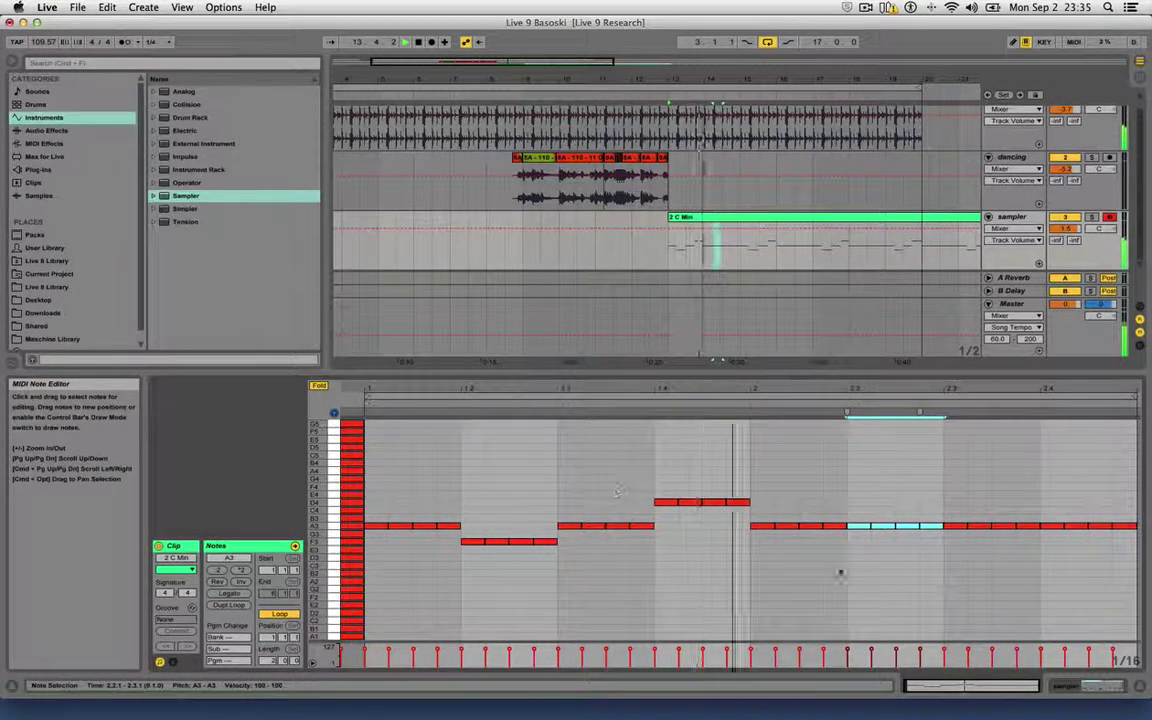
key(space)
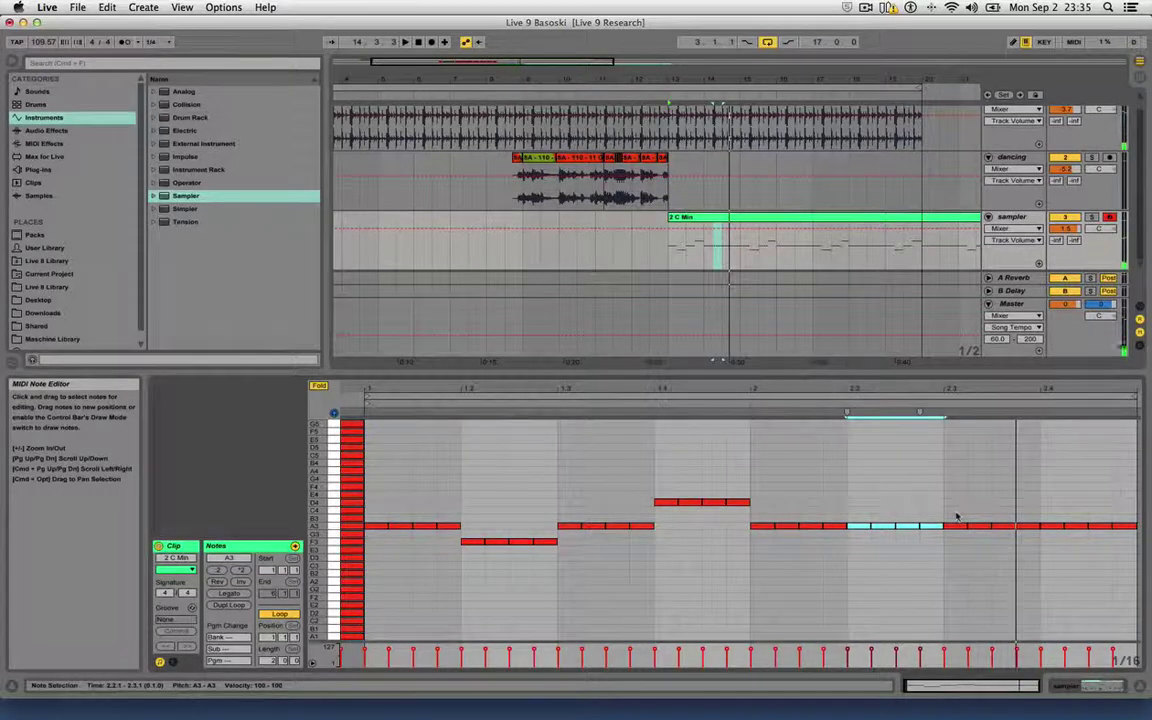
Lower the note pairs at 2.3.3 and 2.4.3 to F3 and play the clip.
drag(953, 515, 1027, 546)
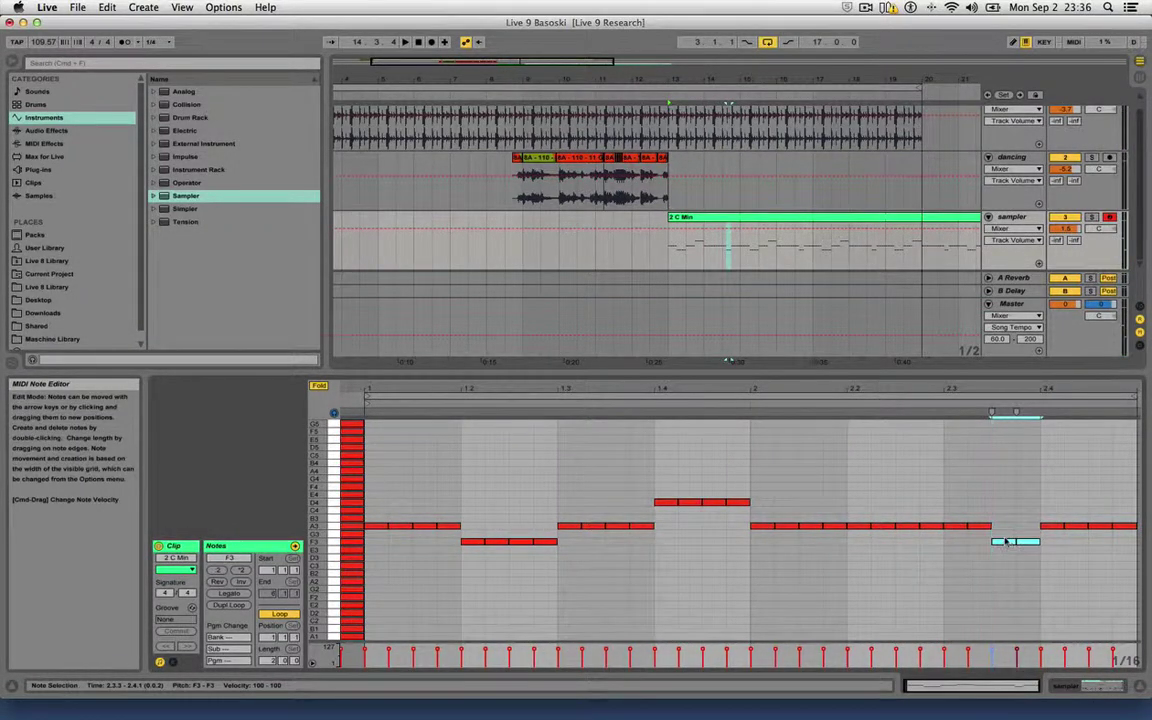
drag(1110, 526, 1102, 550)
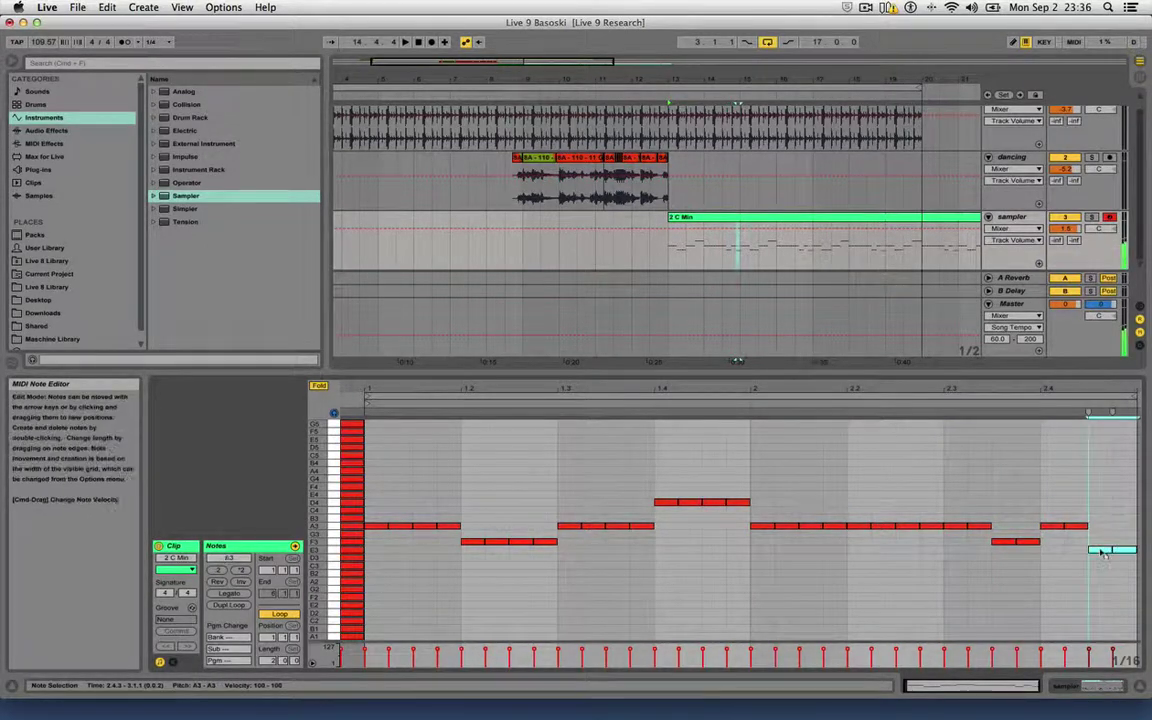
click(1104, 558)
key(space)
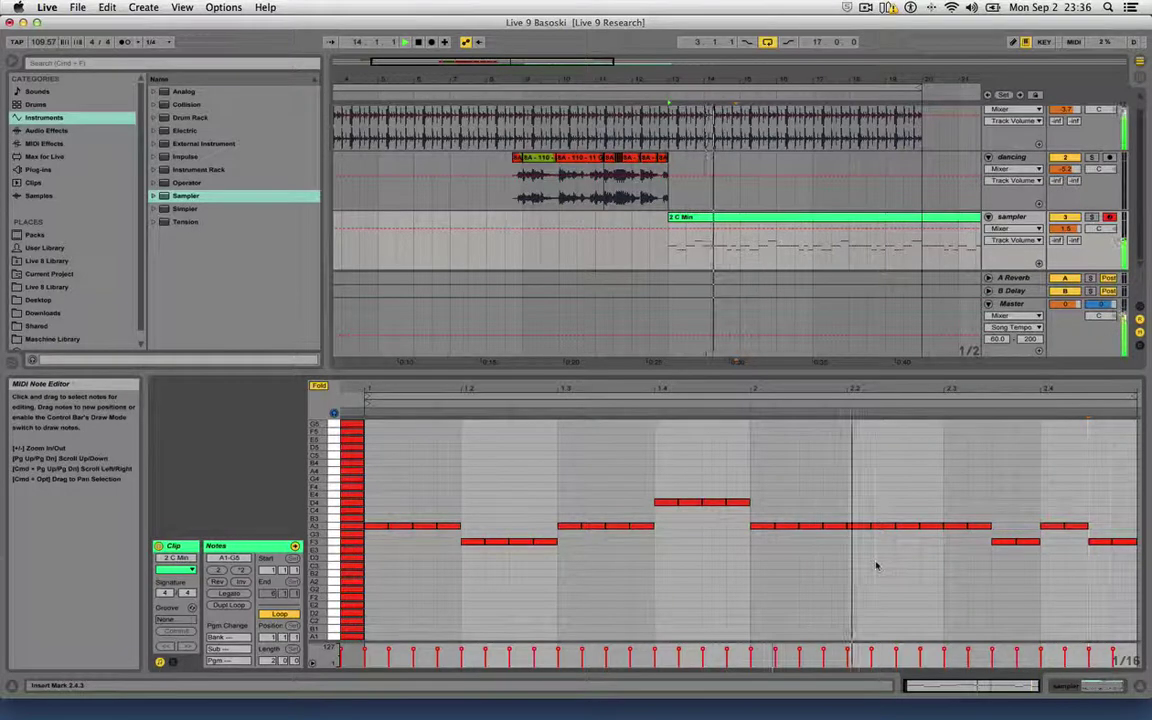
Lower the two A3 notes starting at 2.2.3 to F3 and play the pattern.
click(743, 405)
click(920, 527)
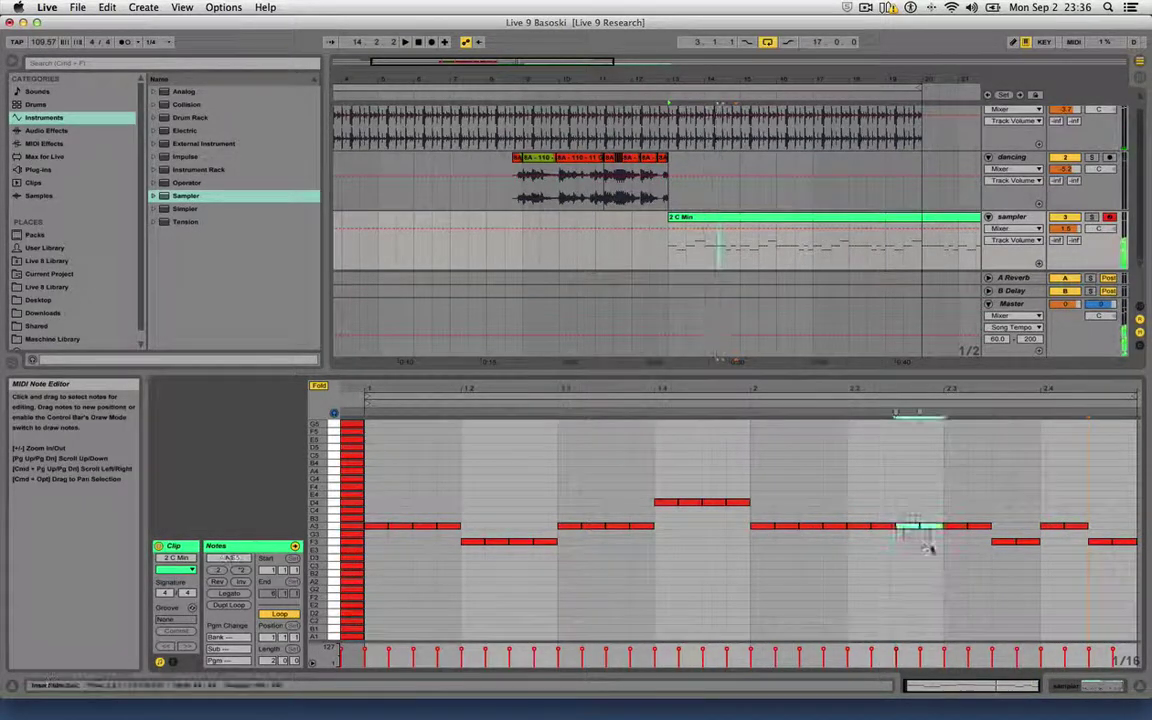
key(Down)
key(Down)
key(Down)
key(Down)
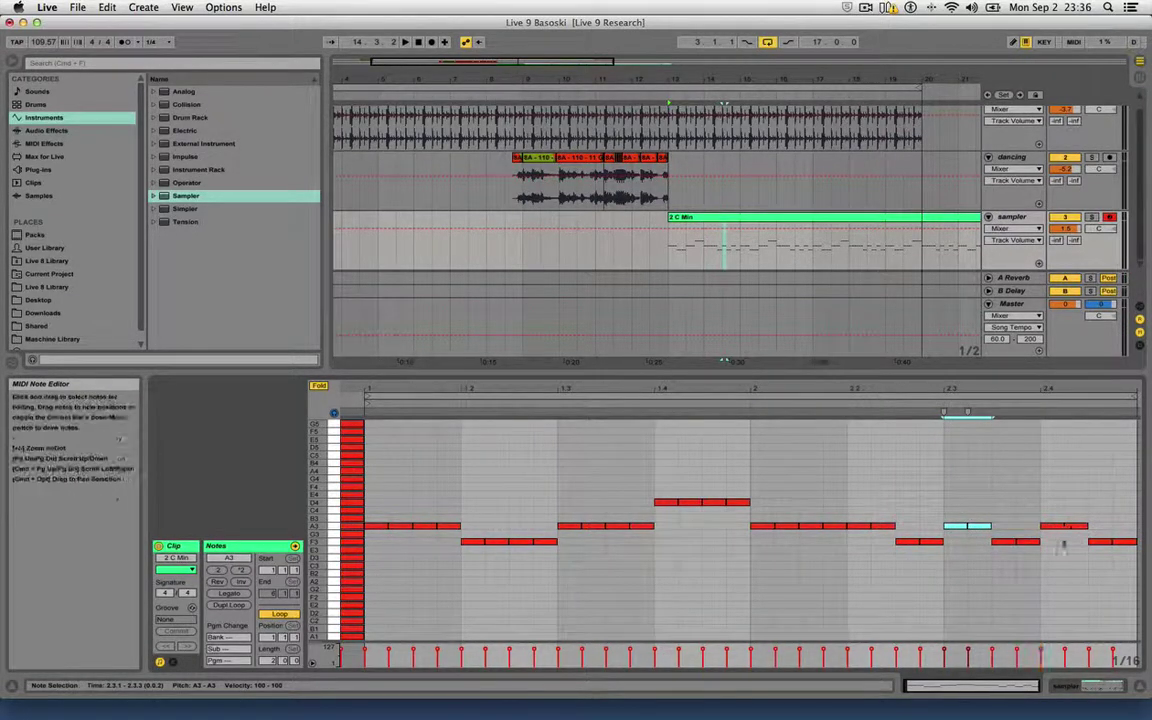
key(space)
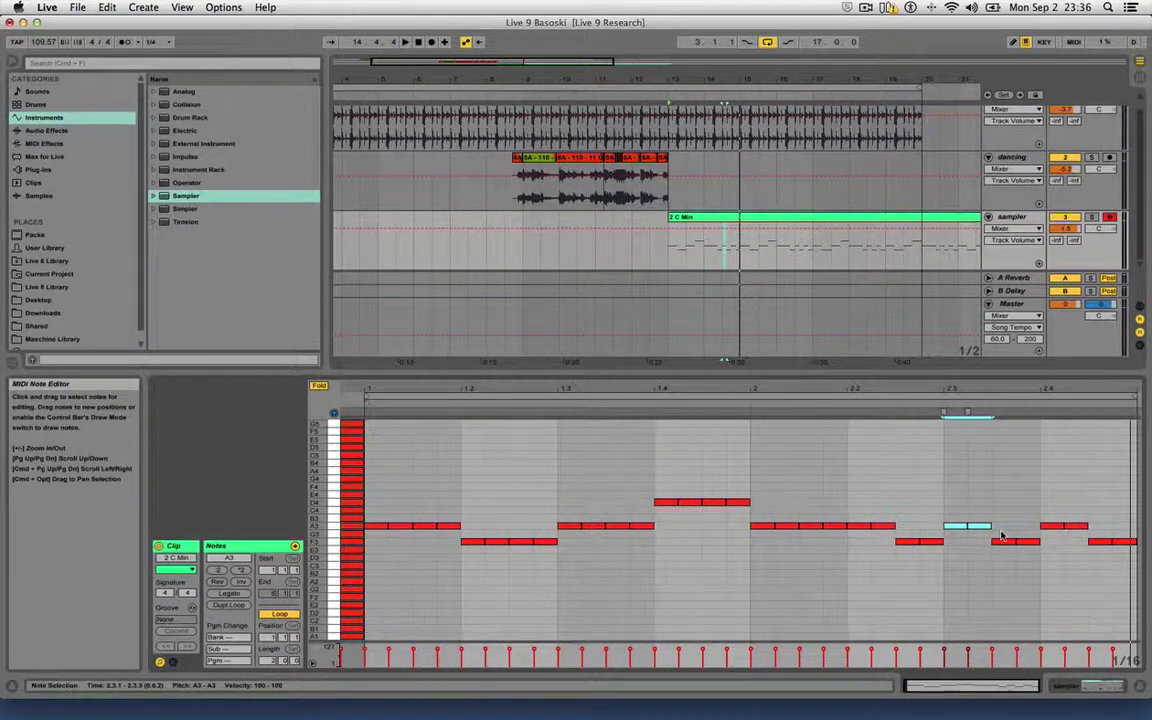
Raise the two notes on beat 2.4 to C4, lower the final pair to D3, and play the pattern.
click(1058, 525)
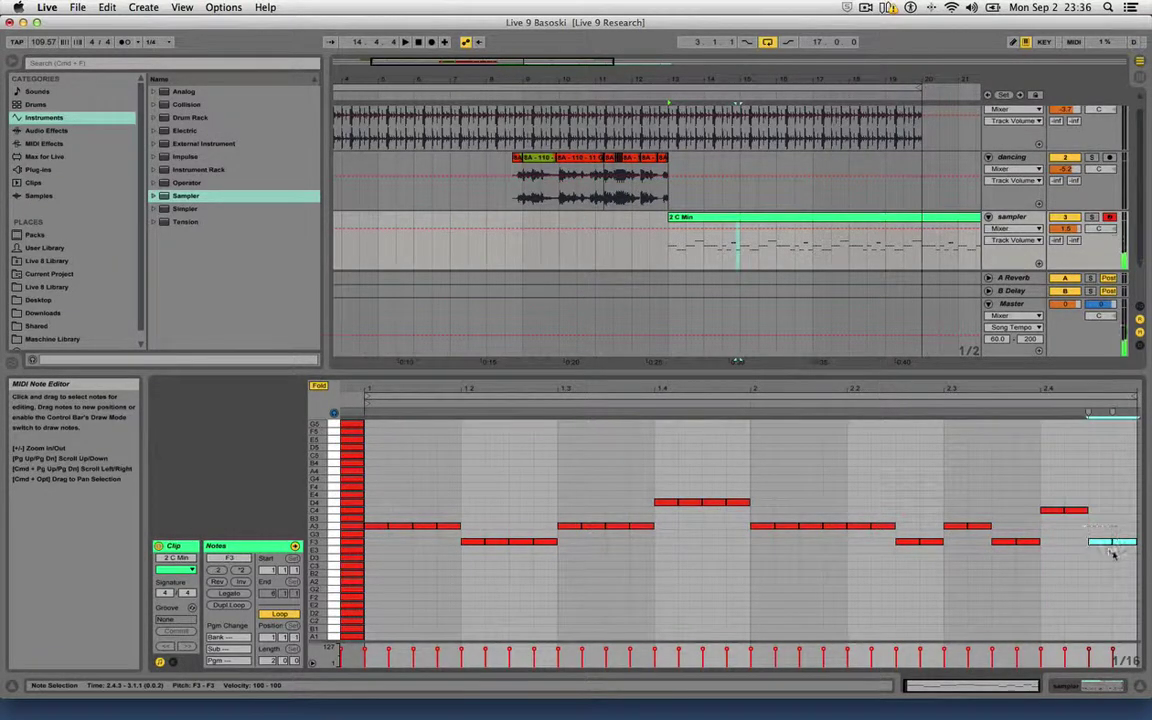
key(Down)
key(space)
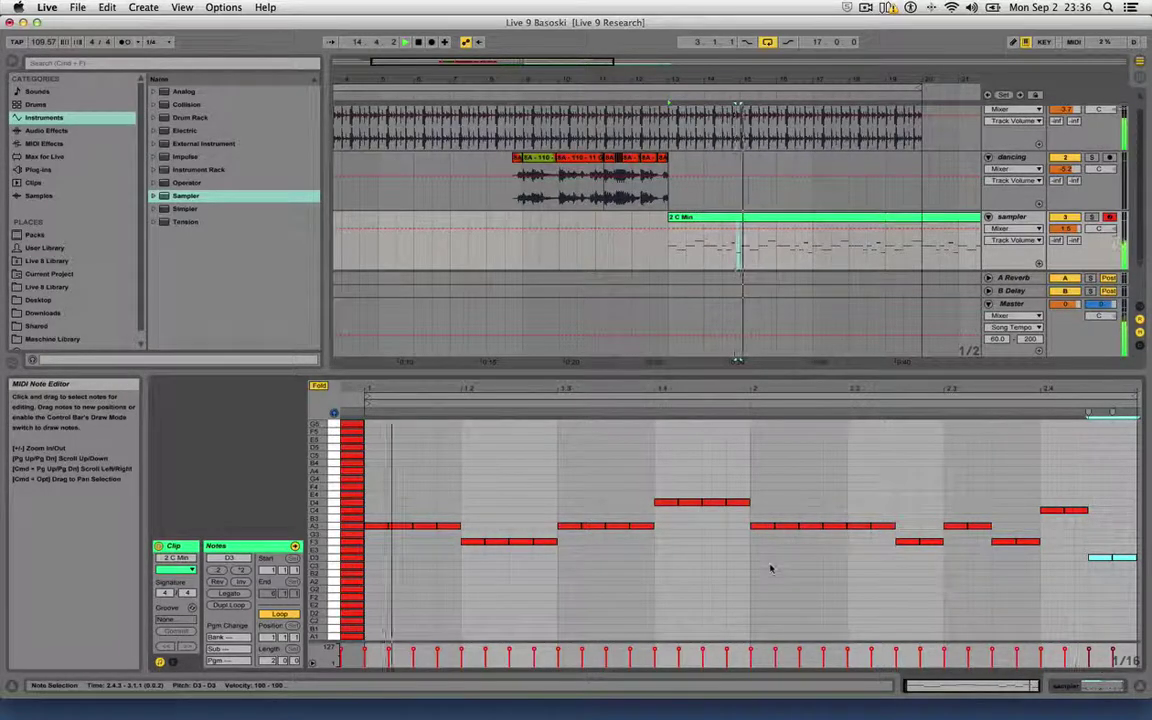
Stop playback, split the 2 C Min clip at bar 16 and delete the part after the split.
drag(766, 84, 605, 84)
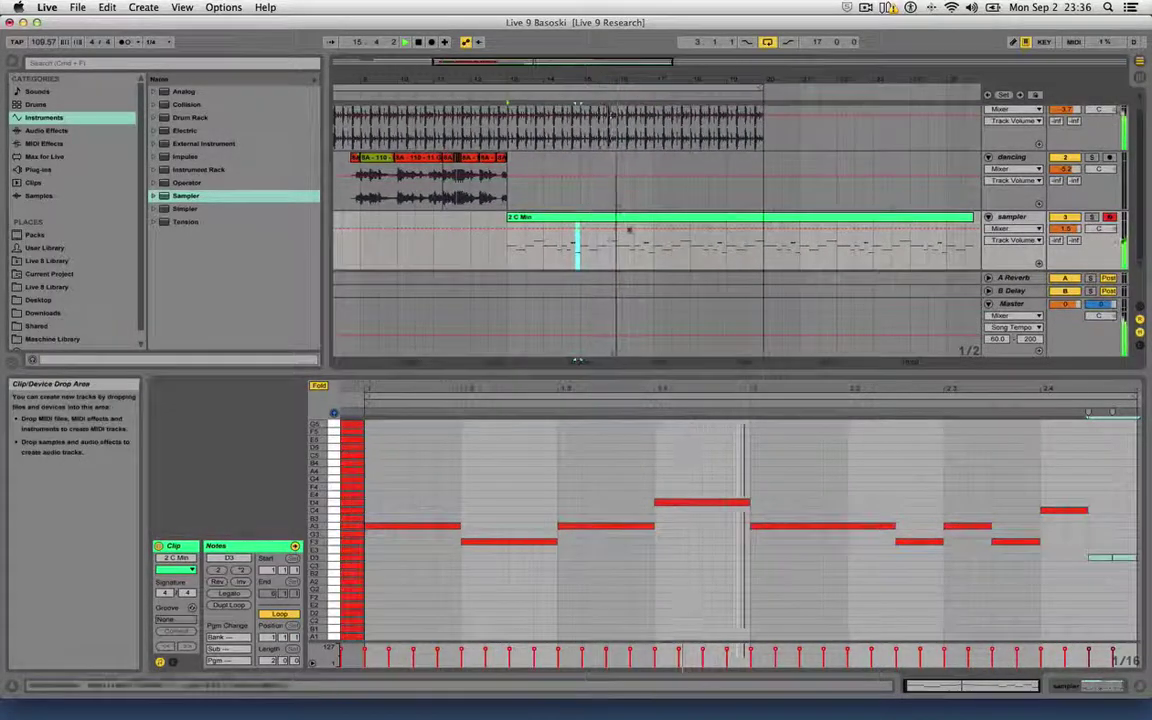
key(space)
click(618, 262)
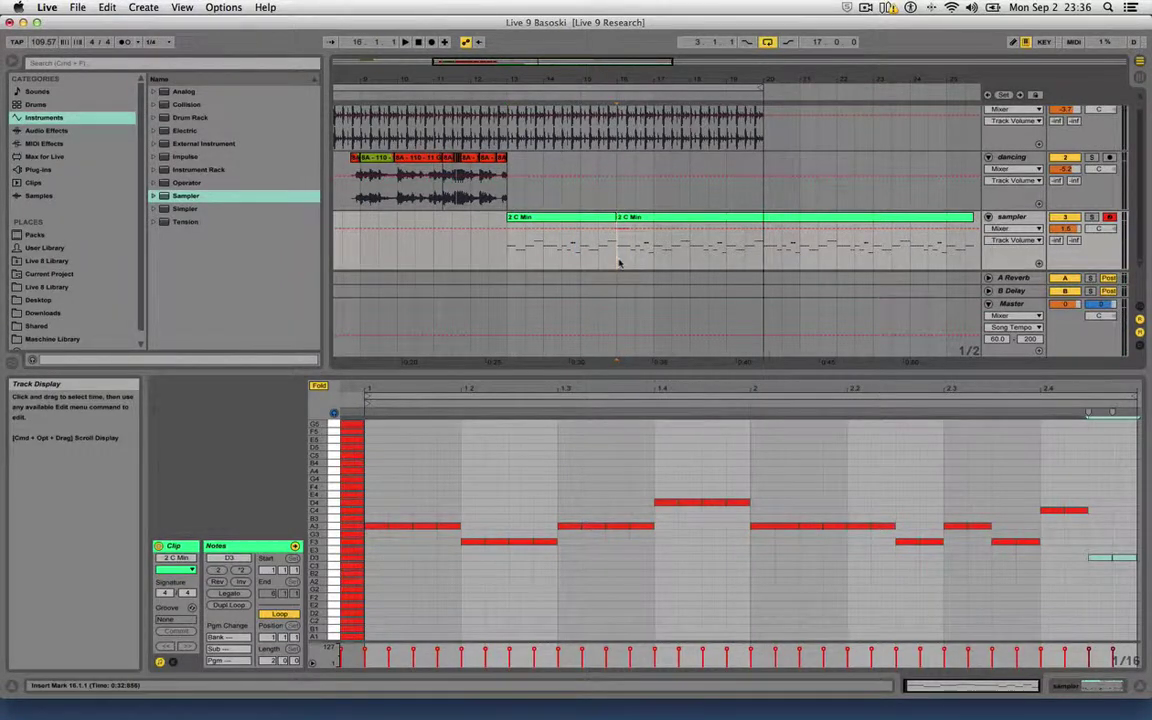
click(648, 218)
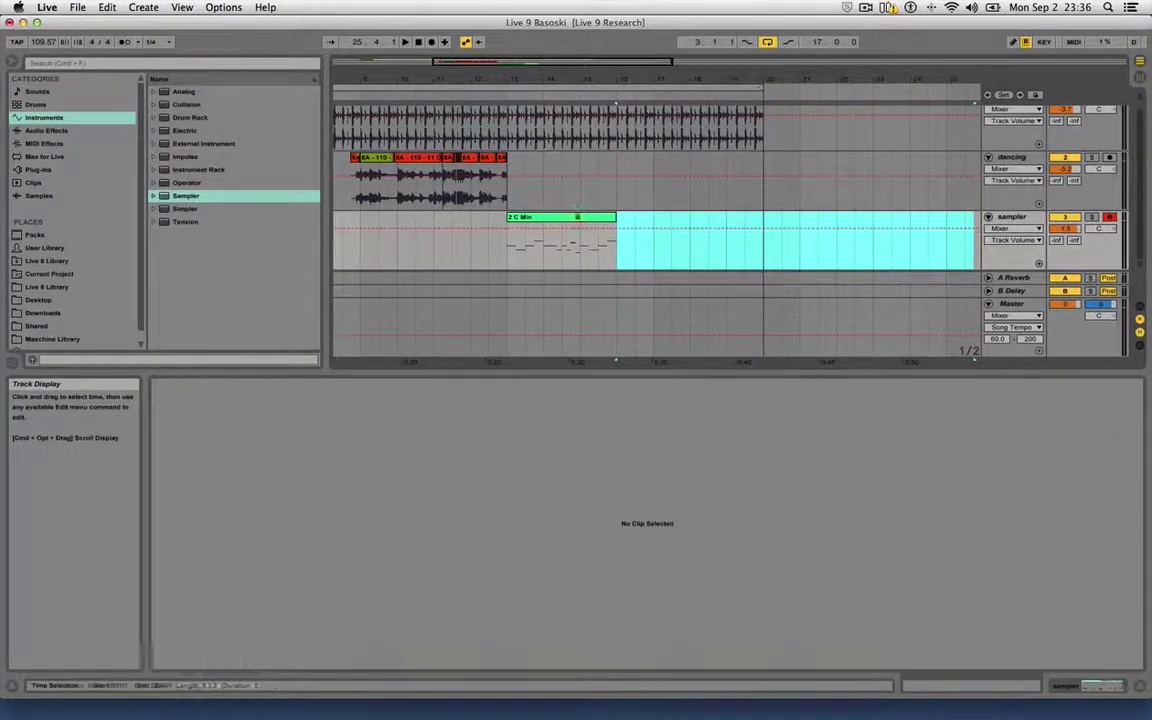
Copy the green vocal phrase from bar 9 of the dancing track to bar 16 and play the arrangement.
drag(386, 159, 643, 166)
click(356, 94)
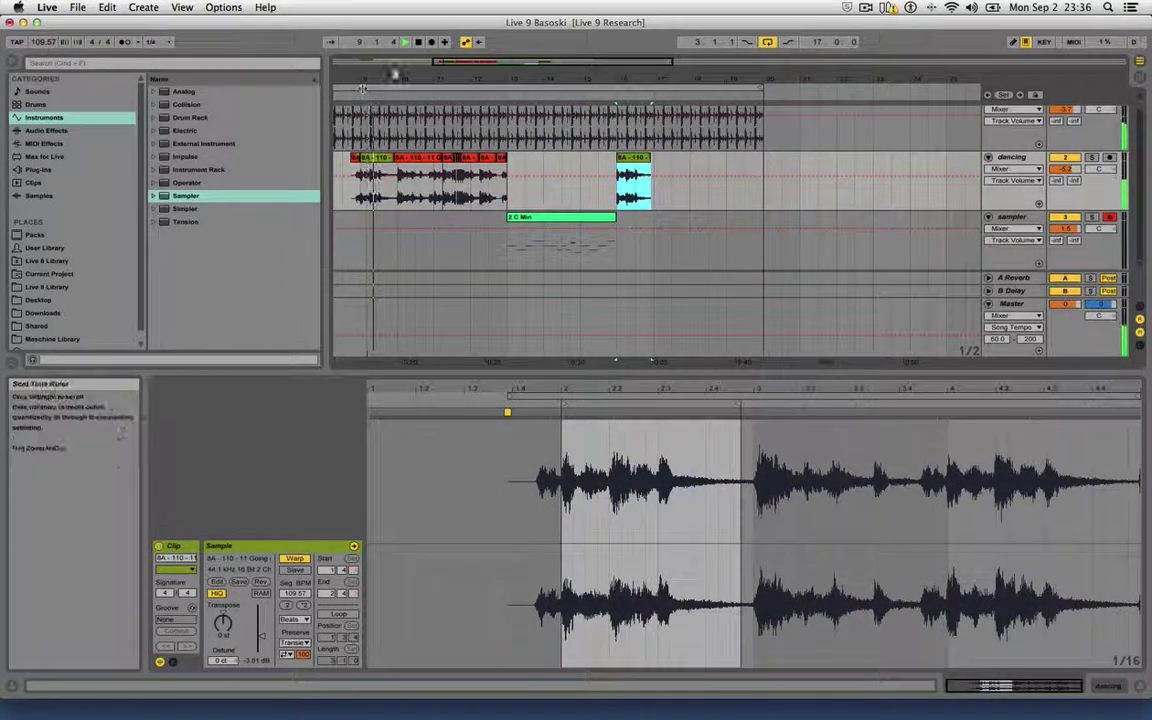
drag(355, 94, 393, 97)
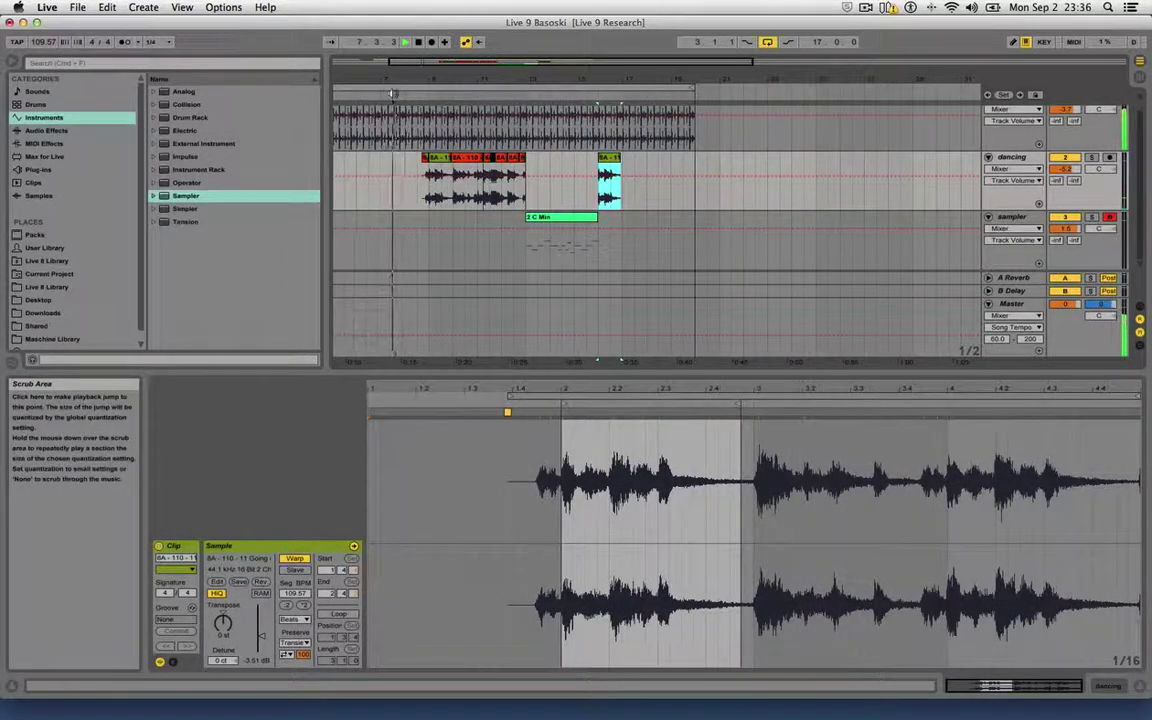
Add a Compressor to the Master track, lower its threshold and set its attack to 1.39 ms.
click(1012, 304)
double_click(1012, 304)
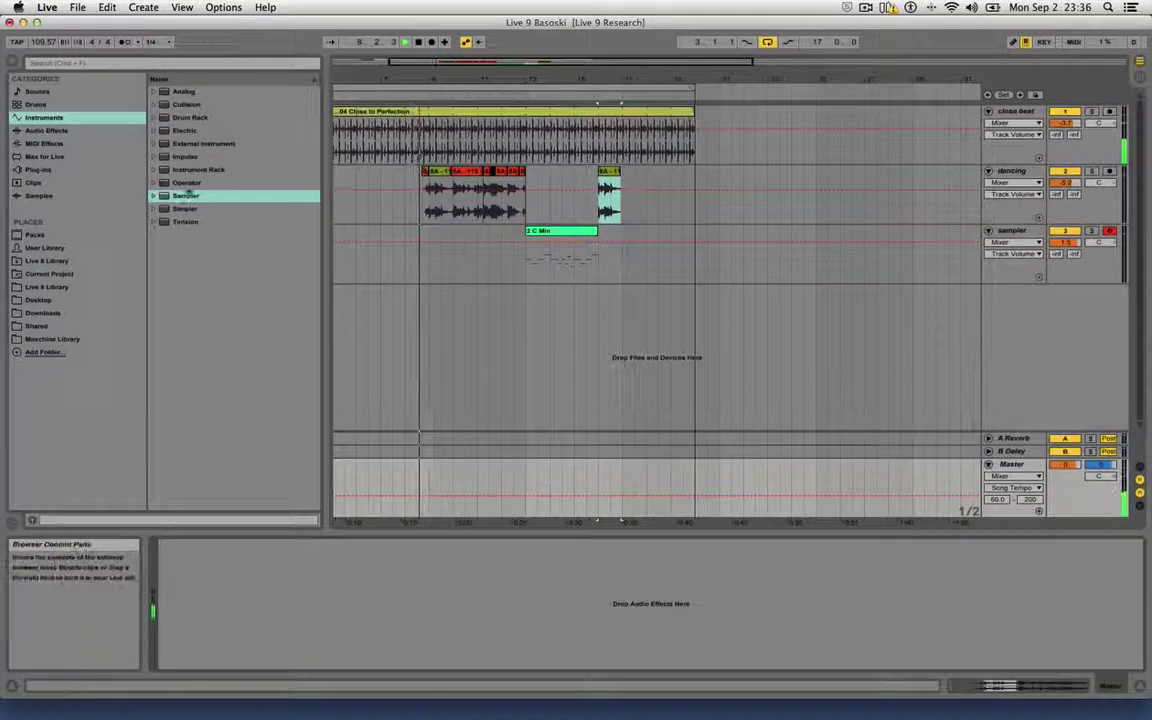
click(366, 93)
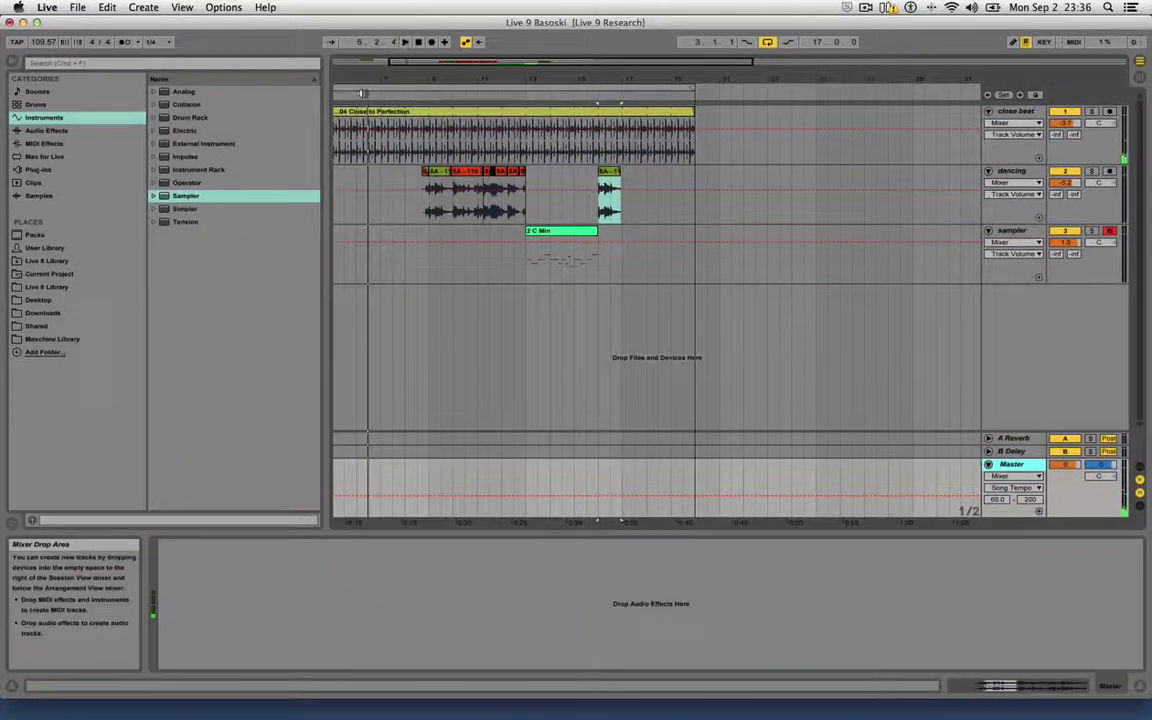
click(48, 131)
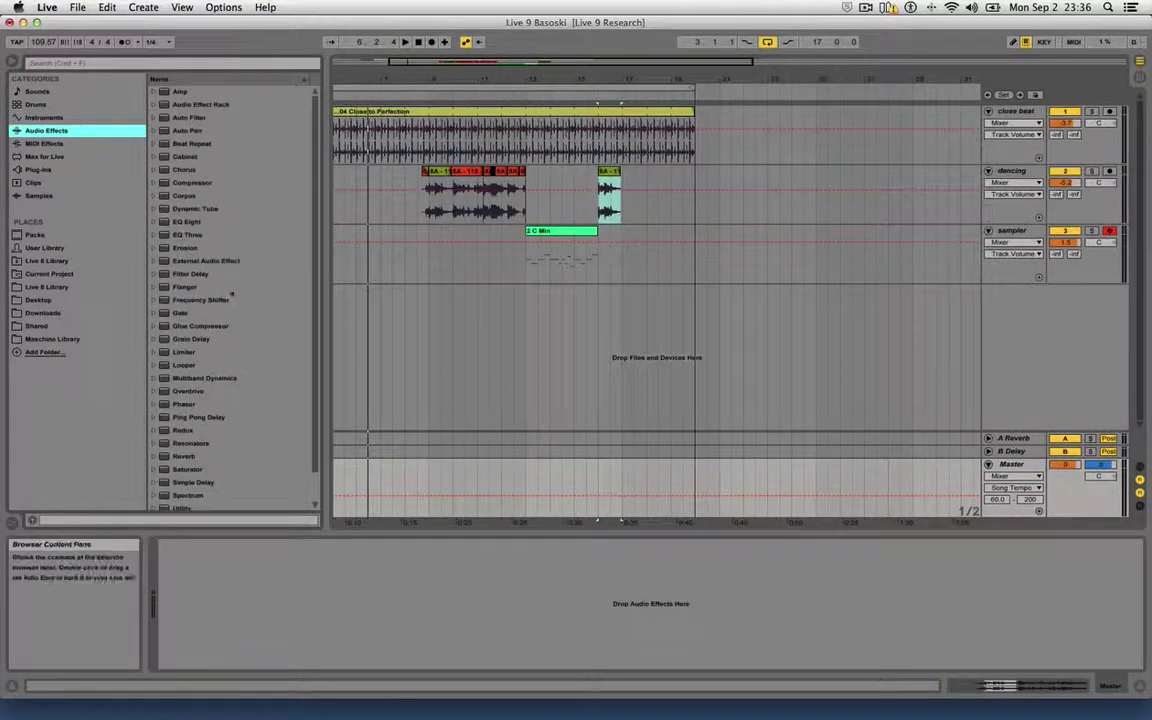
scroll(230, 293, down, 1)
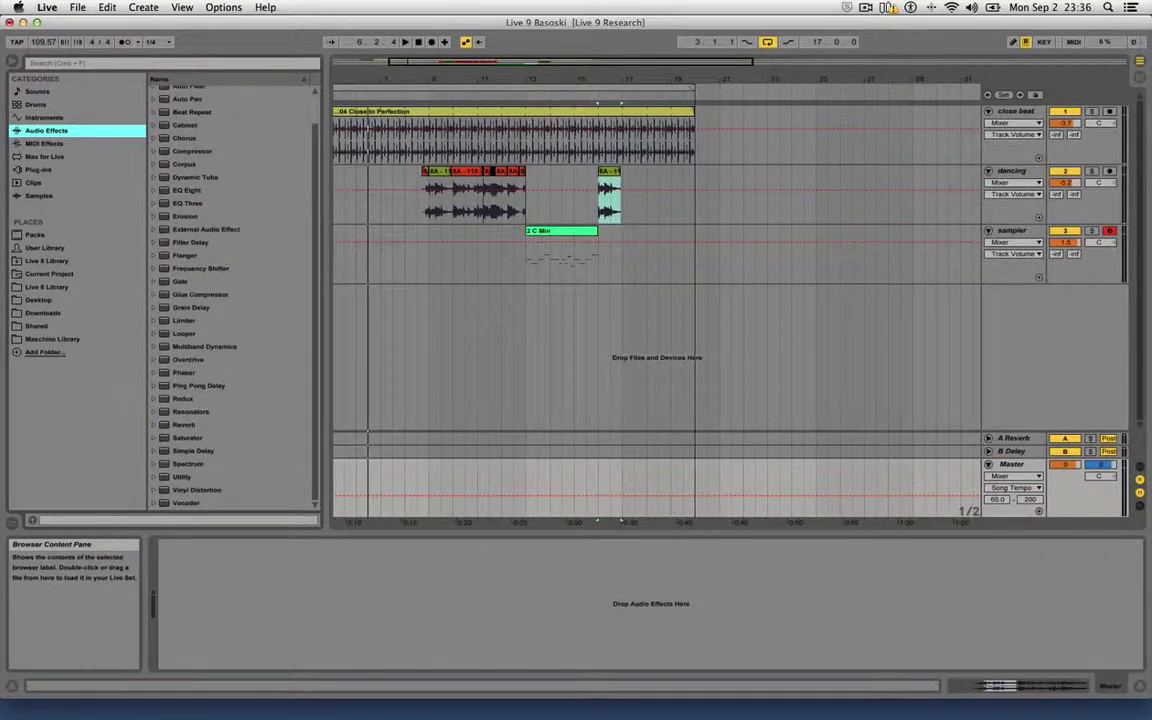
click(194, 152)
drag(245, 596, 245, 598)
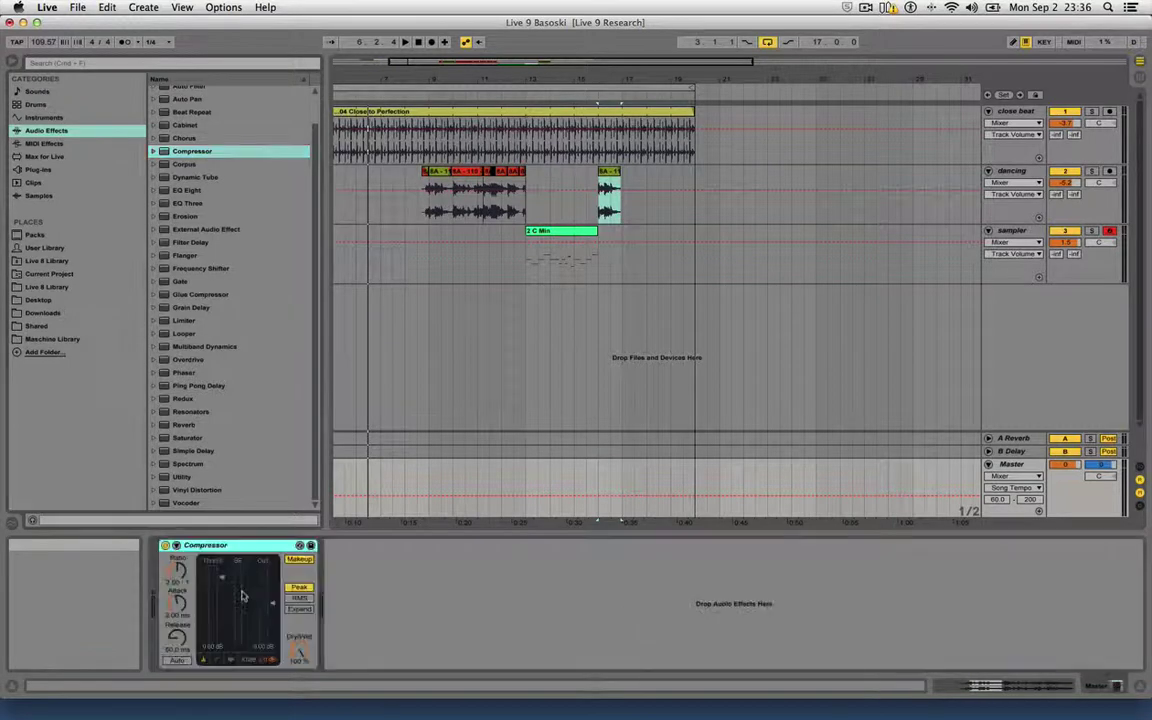
Play the arrangement from its beginning through the Master Compressor and save the Live Set.
key(space)
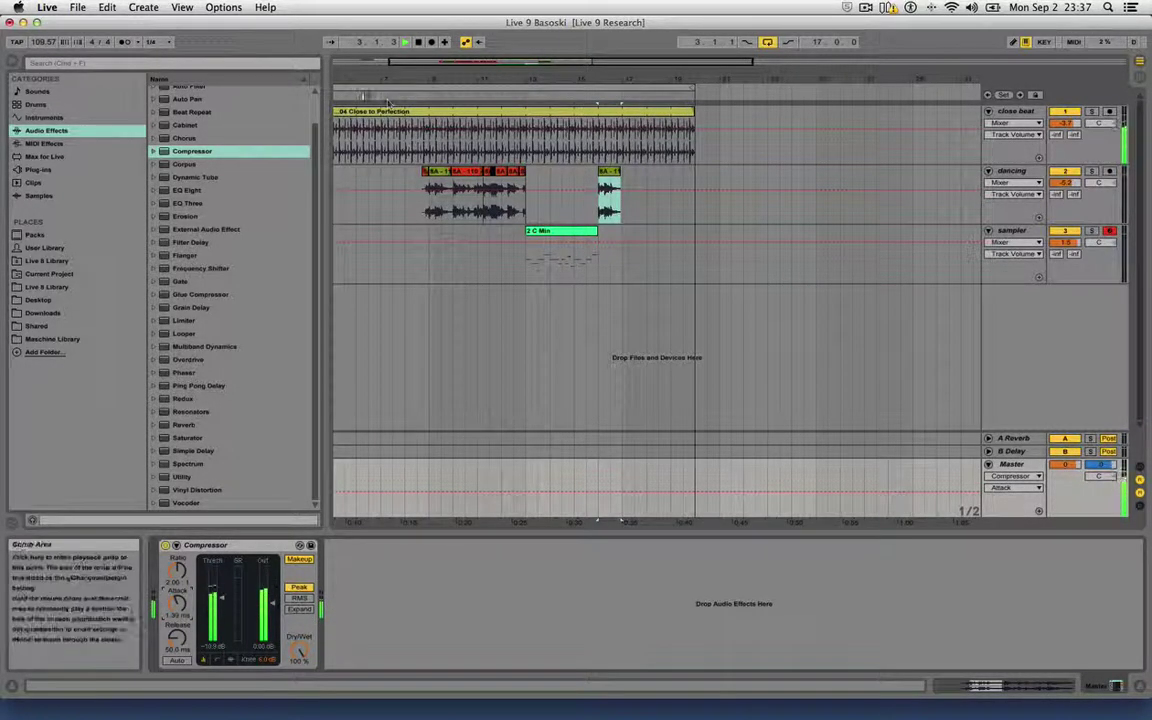
click(1012, 464)
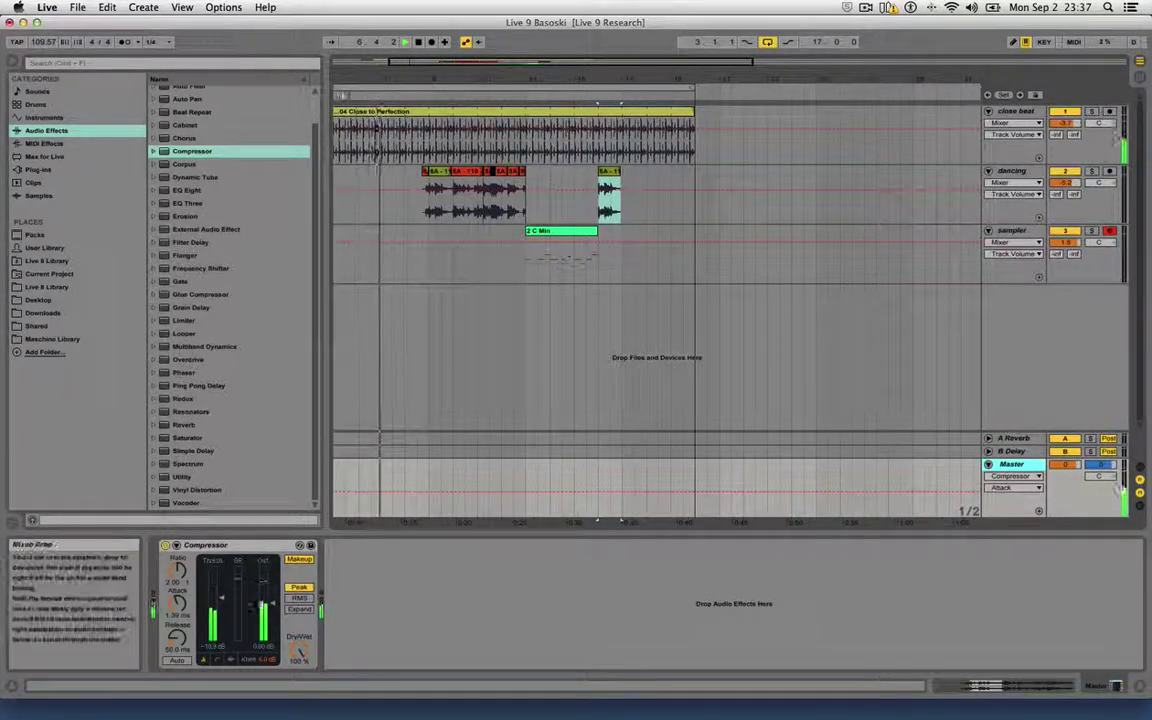
key(space)
click(342, 96)
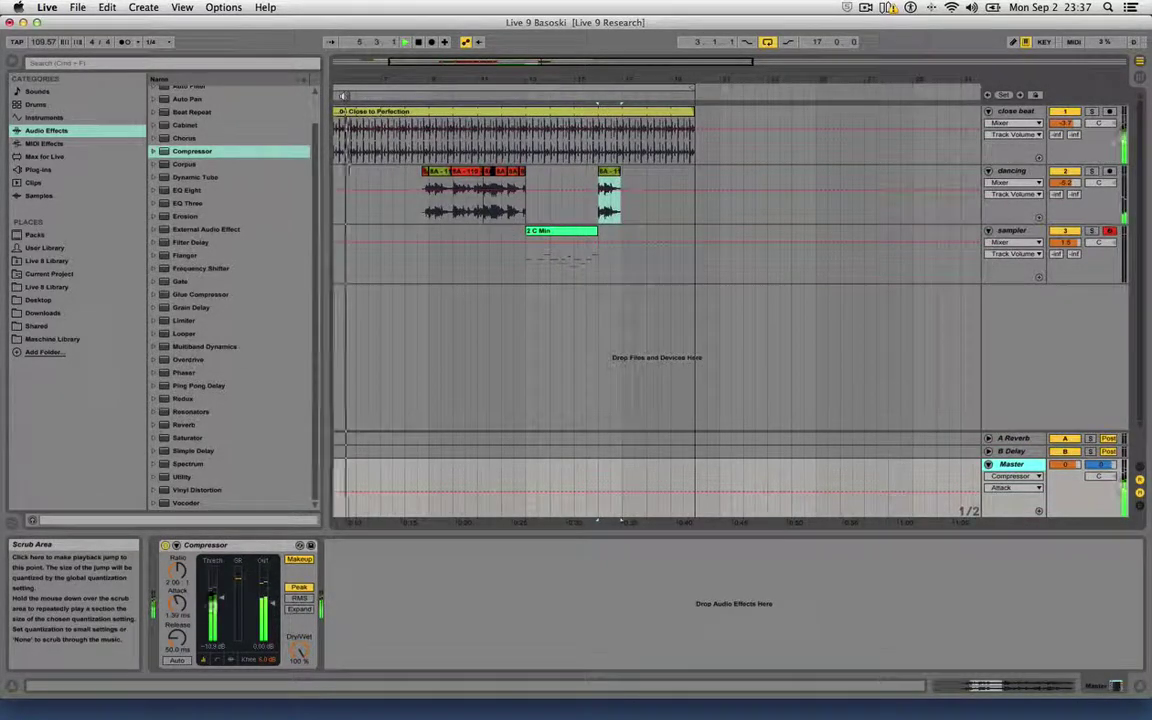
drag(375, 79, 370, 95)
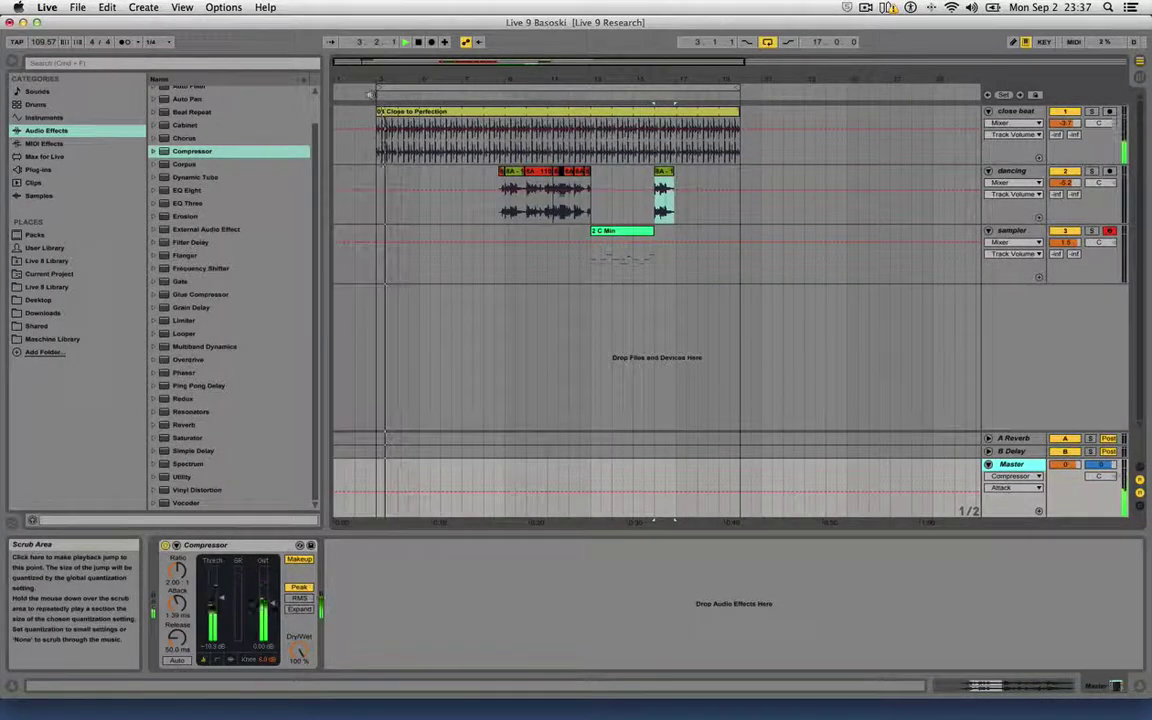
click(77, 7)
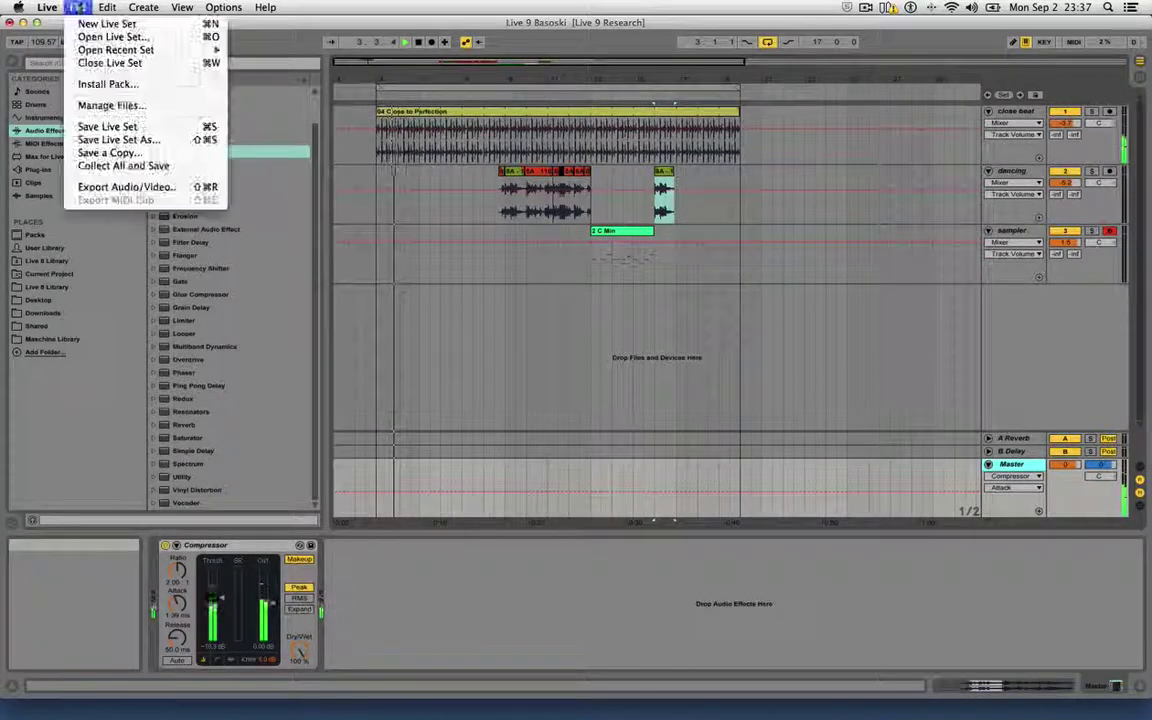
click(117, 131)
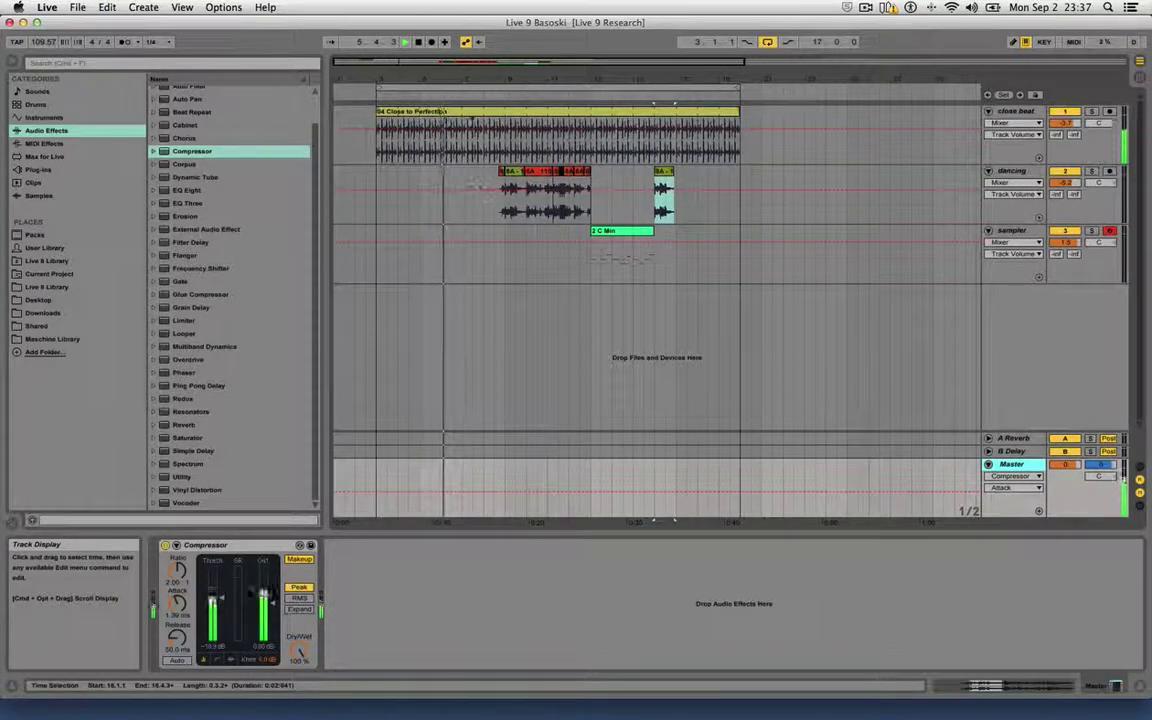
Lower the dancing track's volume to -7.4 dB and the sampler track's volume to 0.1 dB during playback.
drag(504, 72, 460, 78)
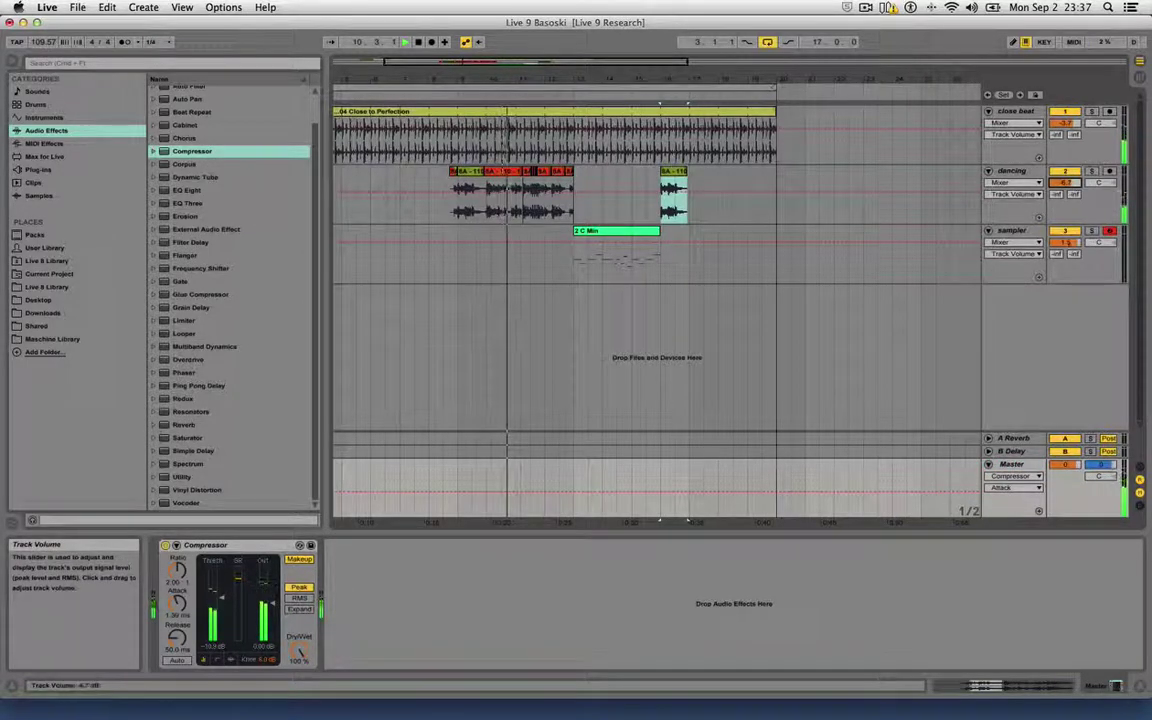
drag(1069, 244, 1068, 340)
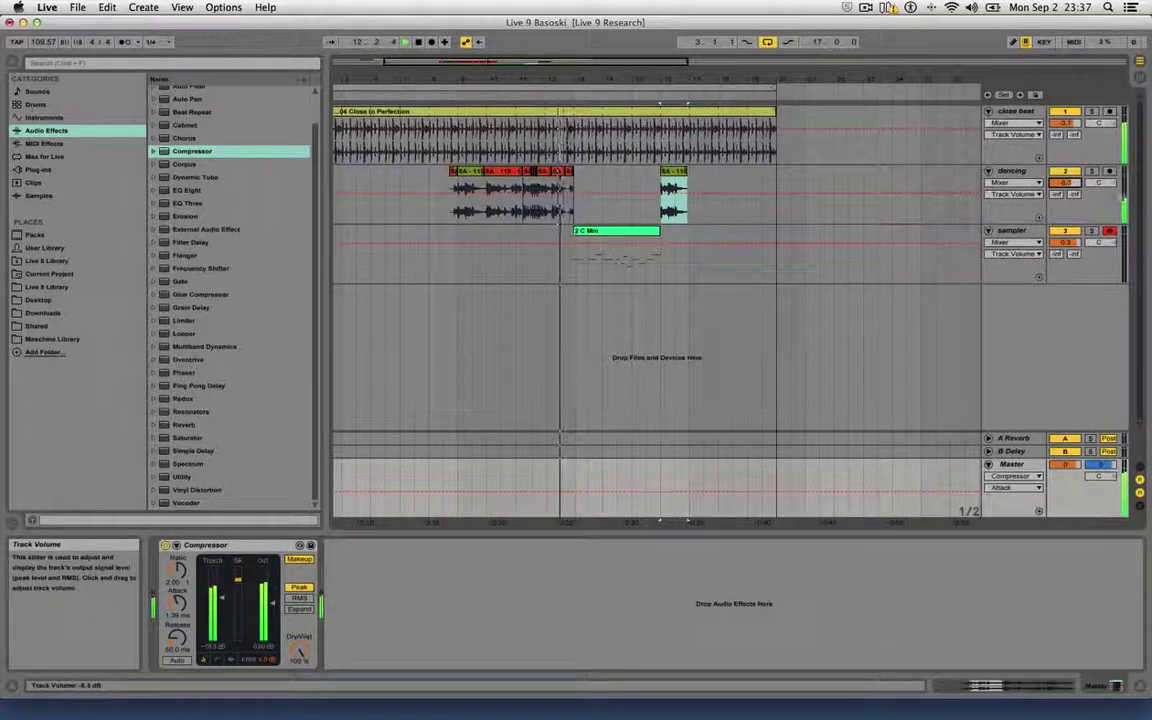
drag(1070, 184, 1070, 179)
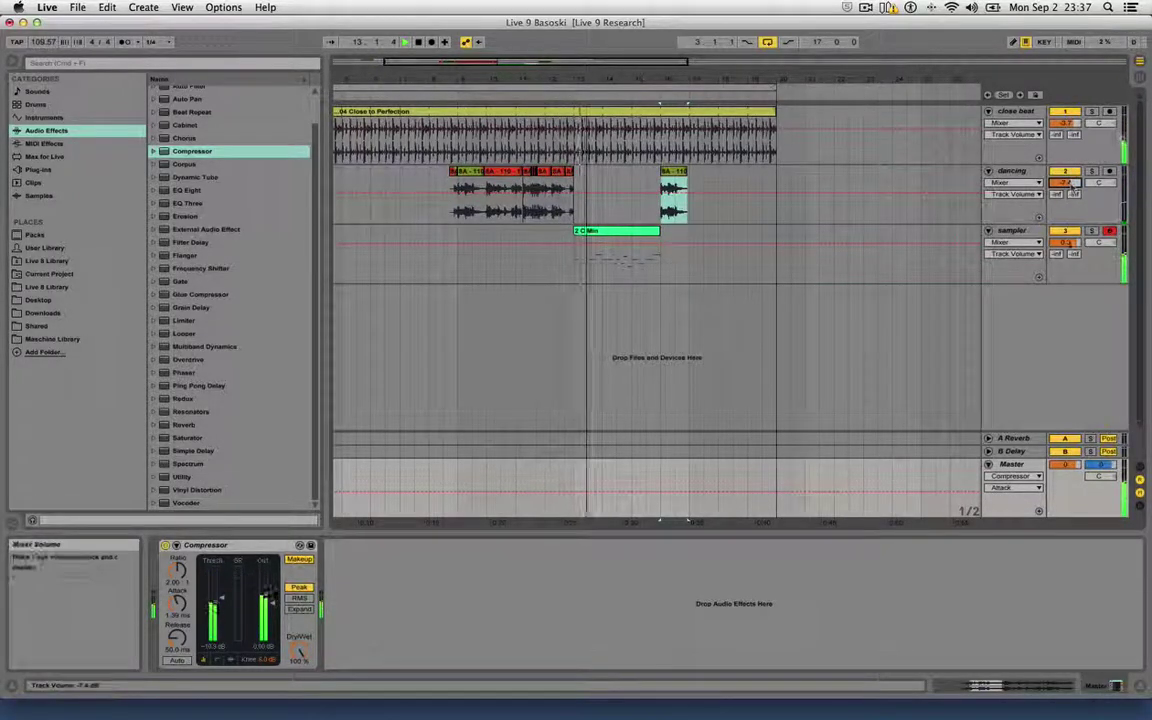
drag(1068, 243, 1068, 248)
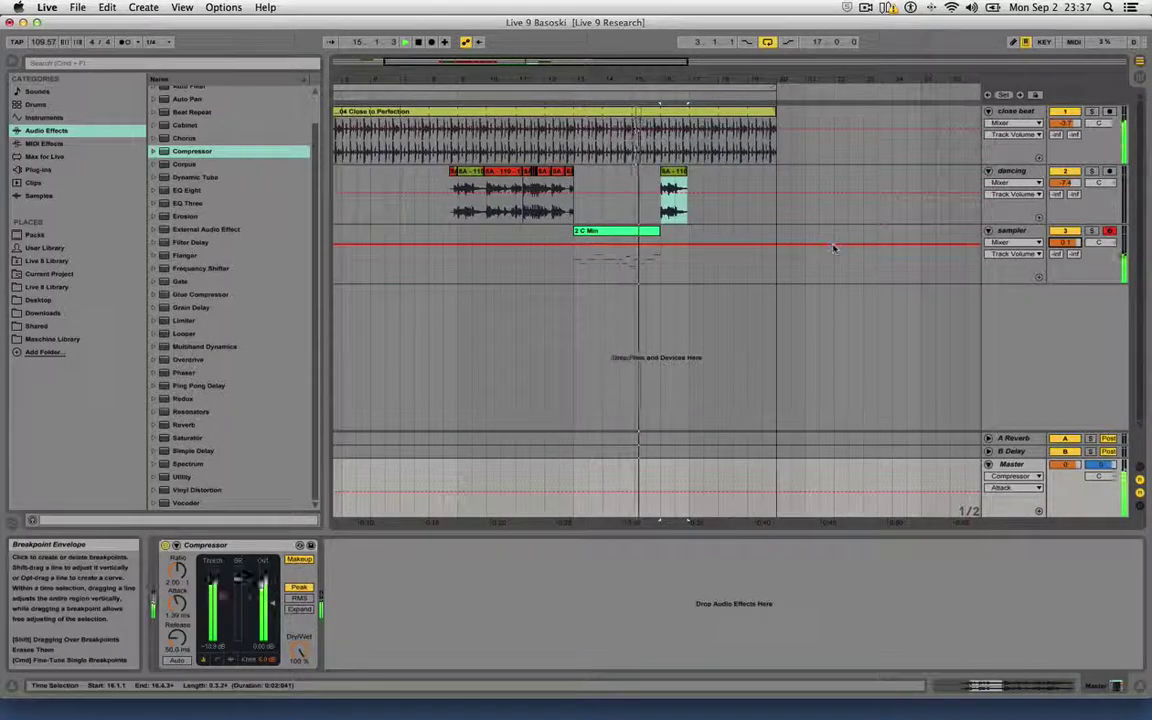
Split a 1/32 slice off the start of the bar 16 vocal phrase, repeat it from 15.4.3 to bar 16, and play the stutter.
mouse_move(663, 85)
mouse_down()
mouse_move(664, 122)
mouse_move(668, 93)
mouse_up()
key(space)
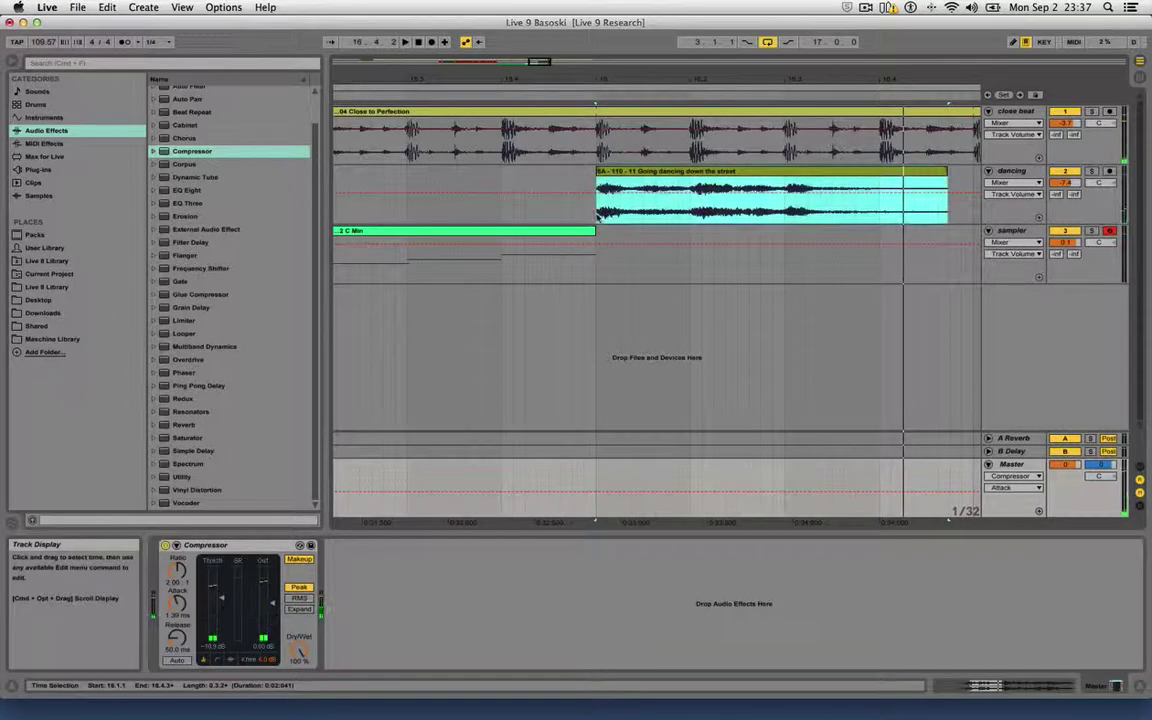
click(600, 218)
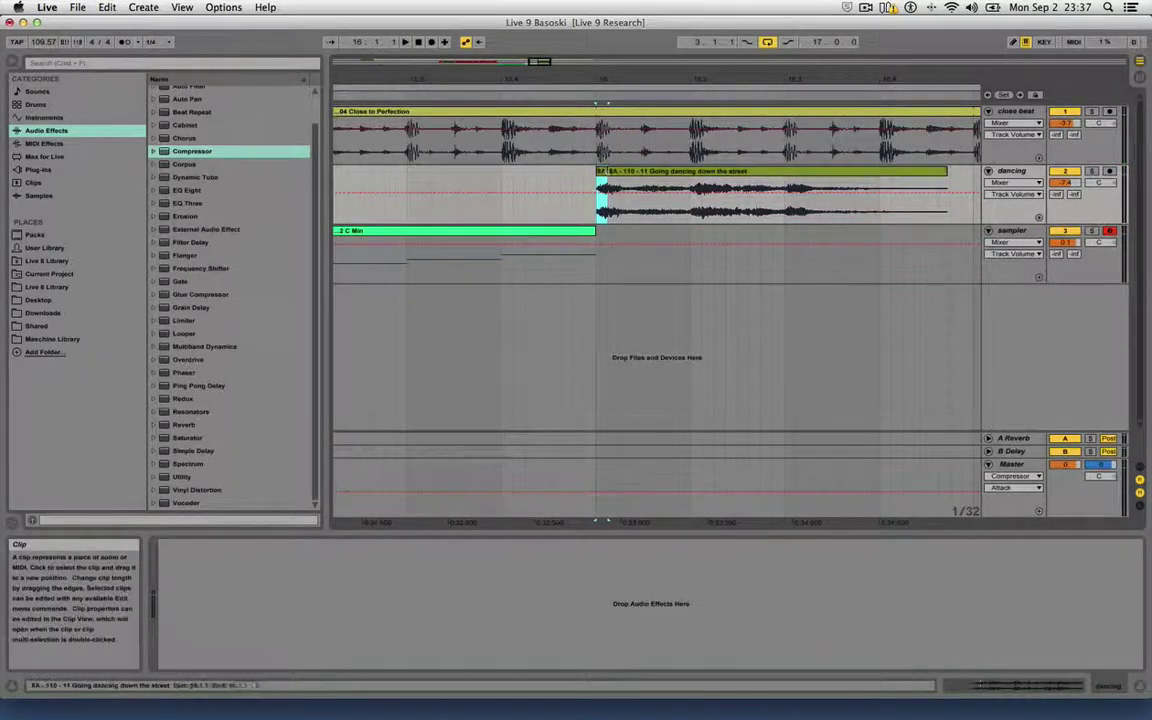
drag(601, 172, 556, 178)
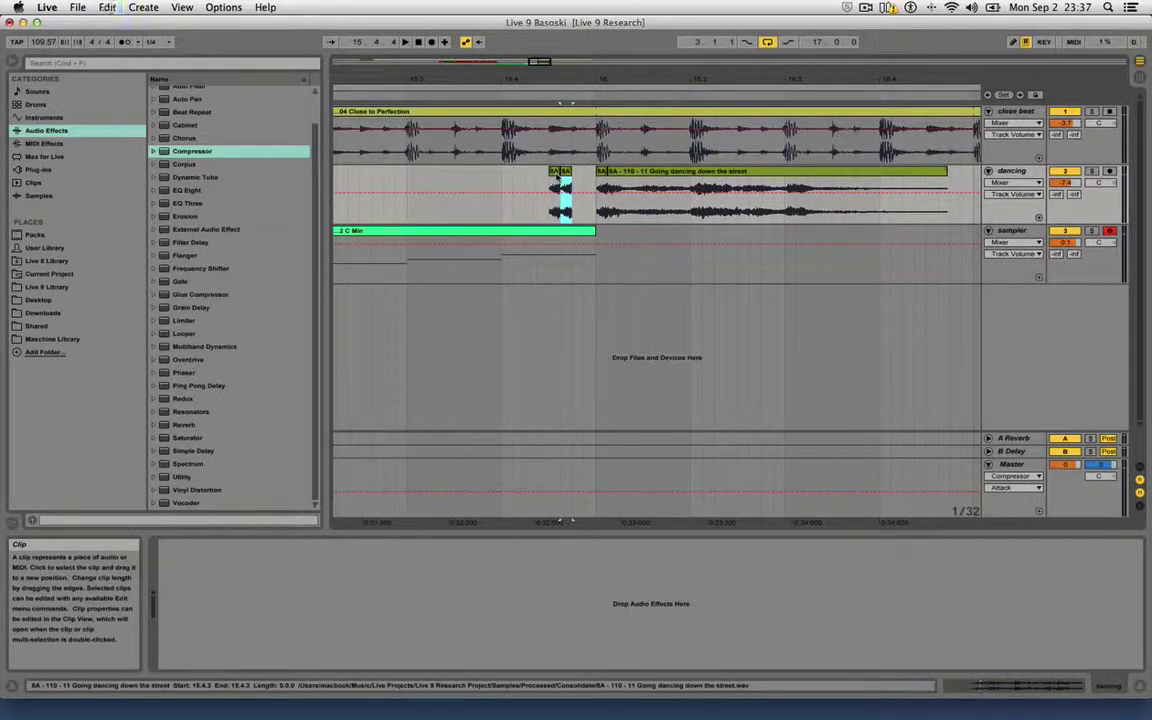
click(406, 181)
key(space)
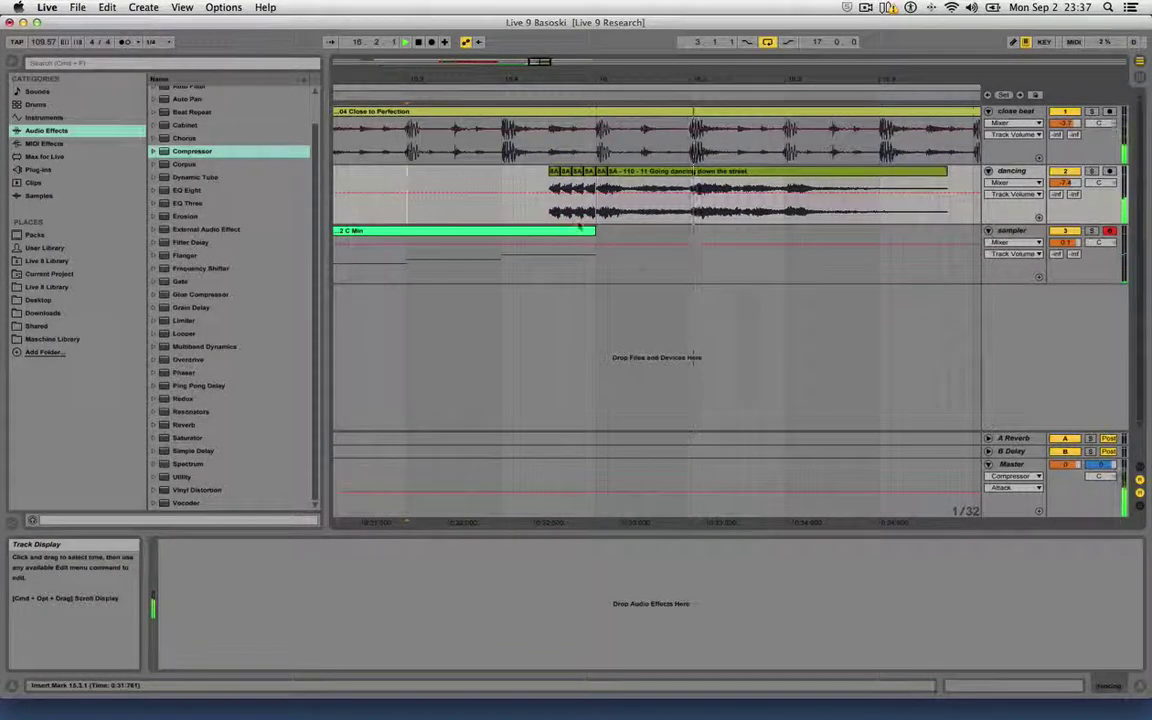
Shorten the 2 C Min clip to end at 15.4.3, where the vocal stutter starts, and play the transition.
drag(594, 232, 540, 230)
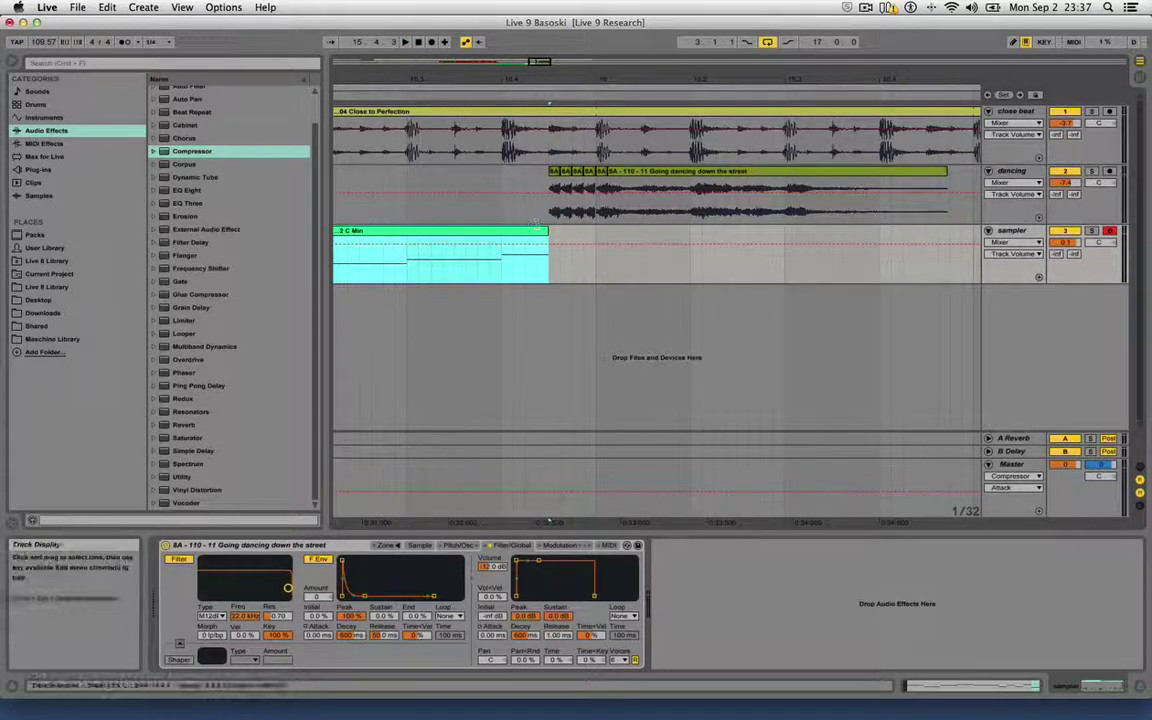
click(393, 183)
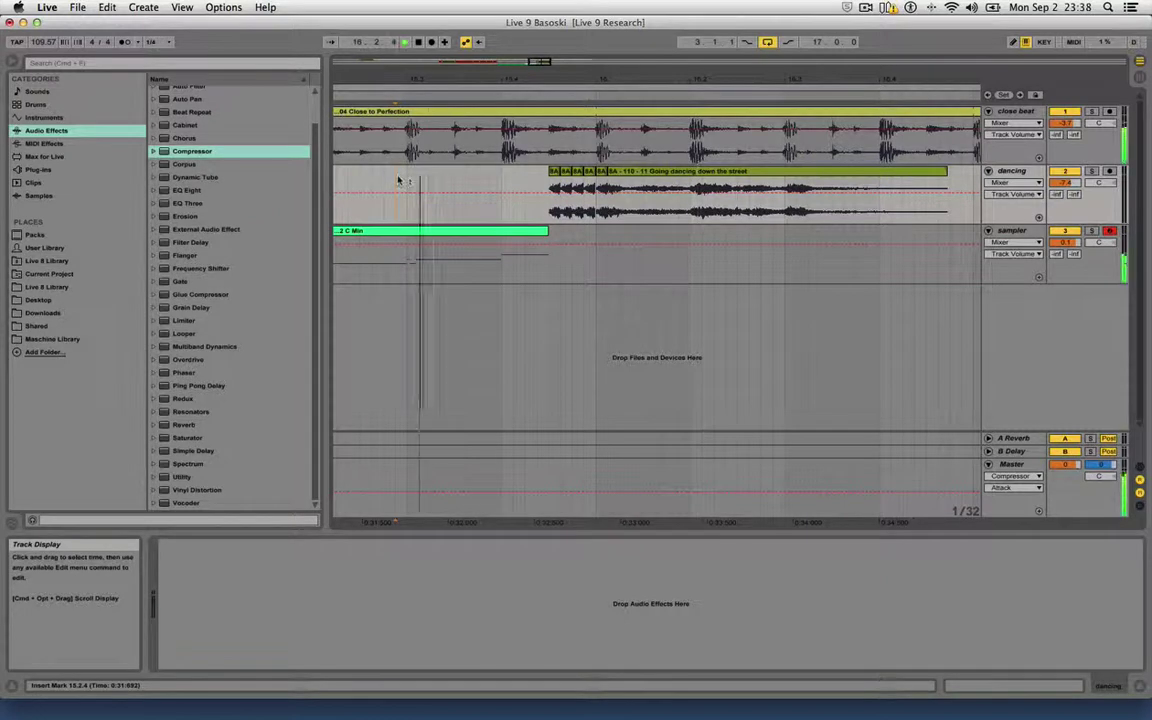
drag(571, 80, 579, 27)
key(space)
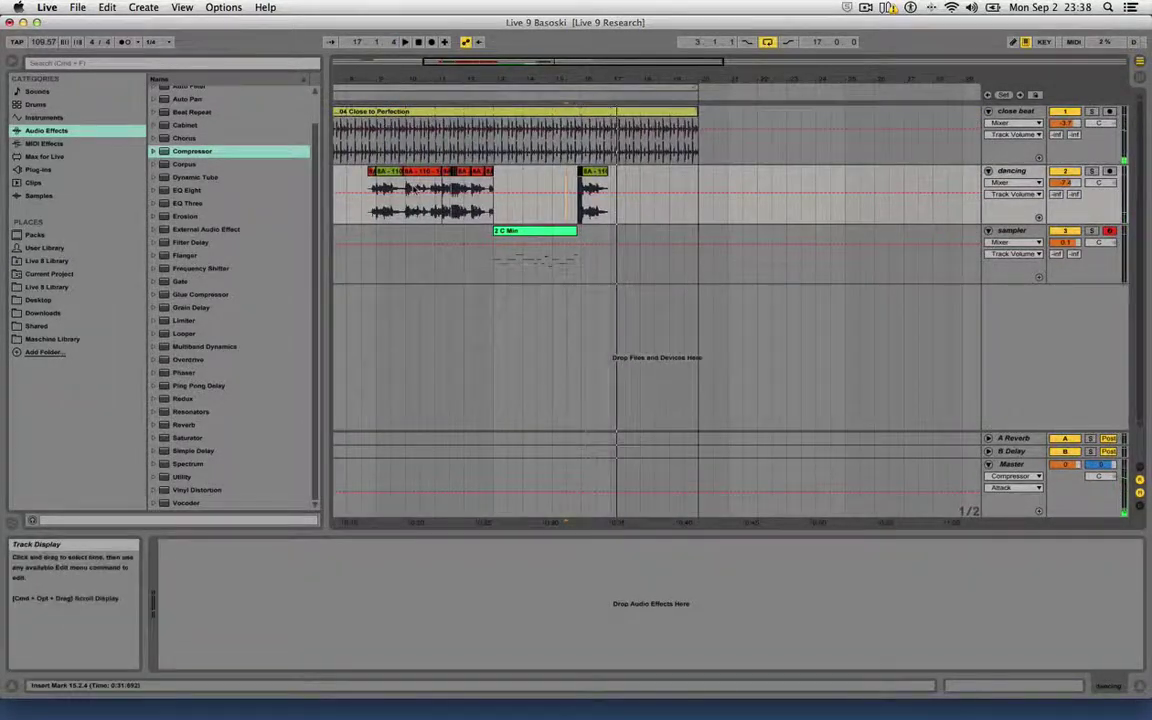
Play the vocal and sampler section of the arrangement from bar 8.
drag(364, 175, 601, 294)
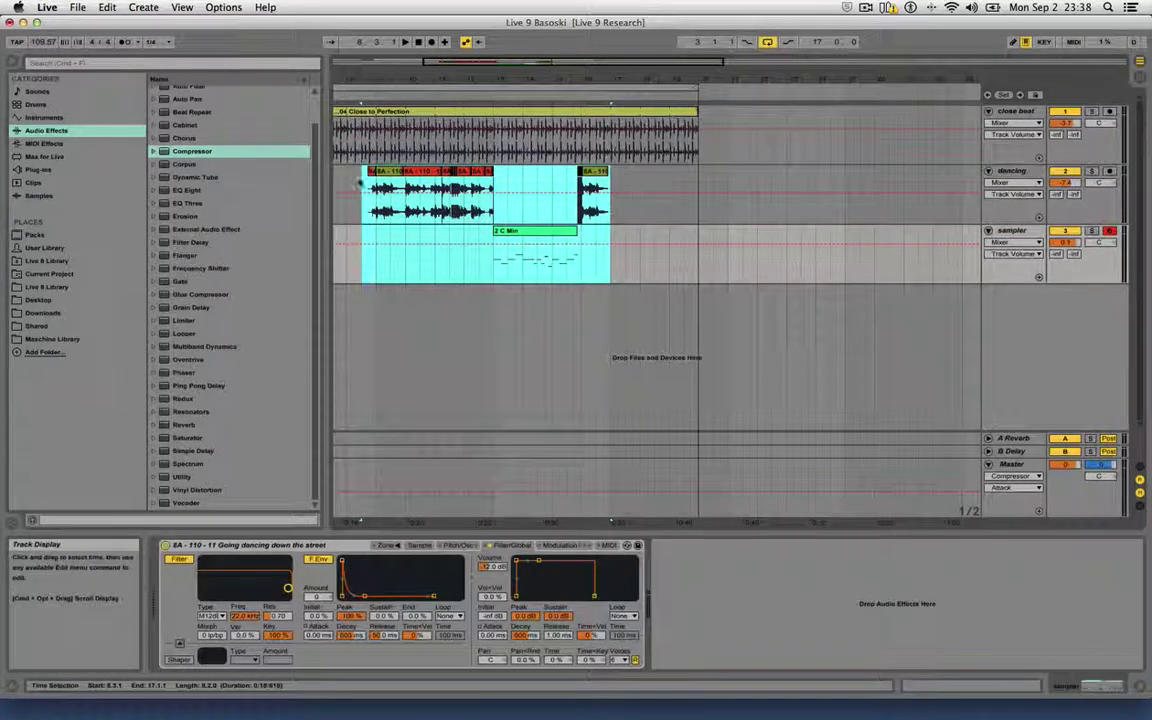
click(363, 183)
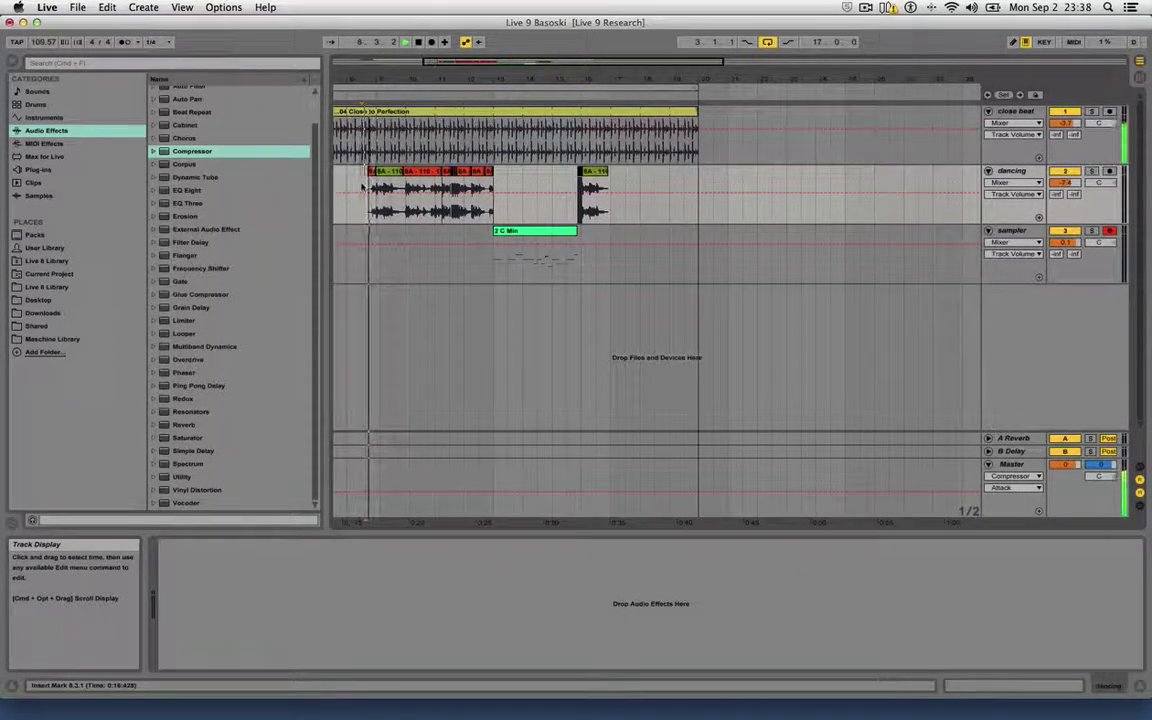
drag(363, 187, 712, 203)
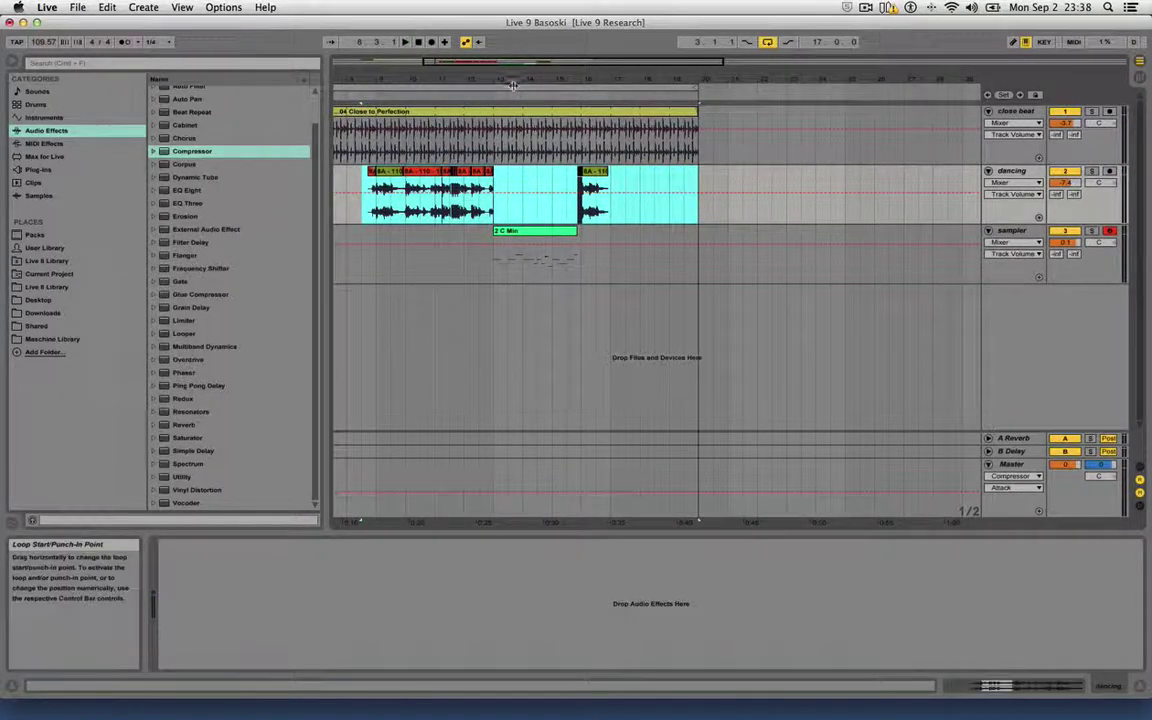
drag(512, 80, 512, 50)
click(424, 196)
key(space)
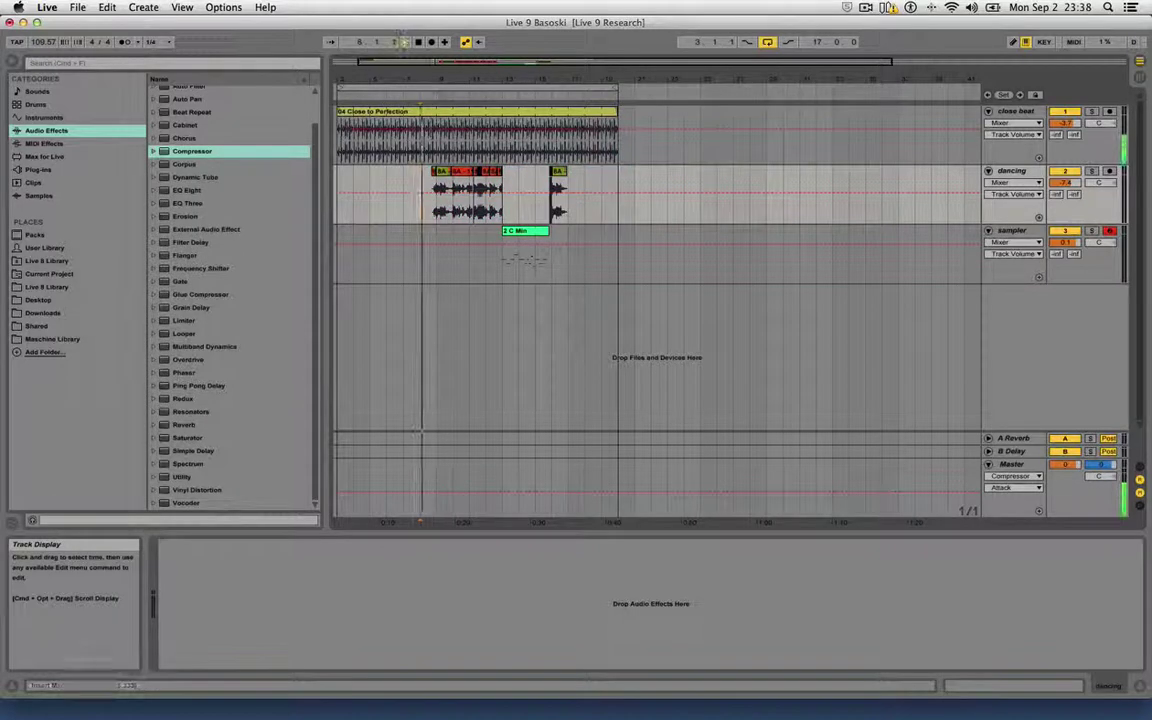
Set the dancing track's volume to -8.2 dB and the sampler track's volume to -1.0 dB during playback.
drag(444, 80, 445, 108)
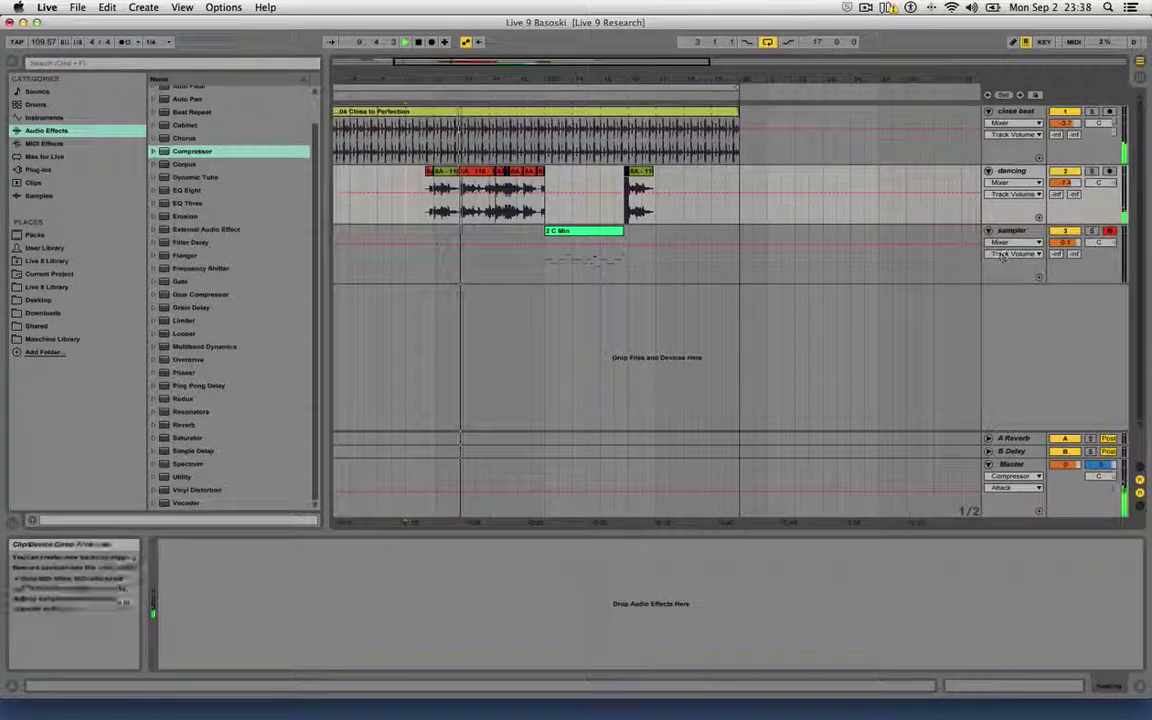
drag(1066, 183, 1066, 190)
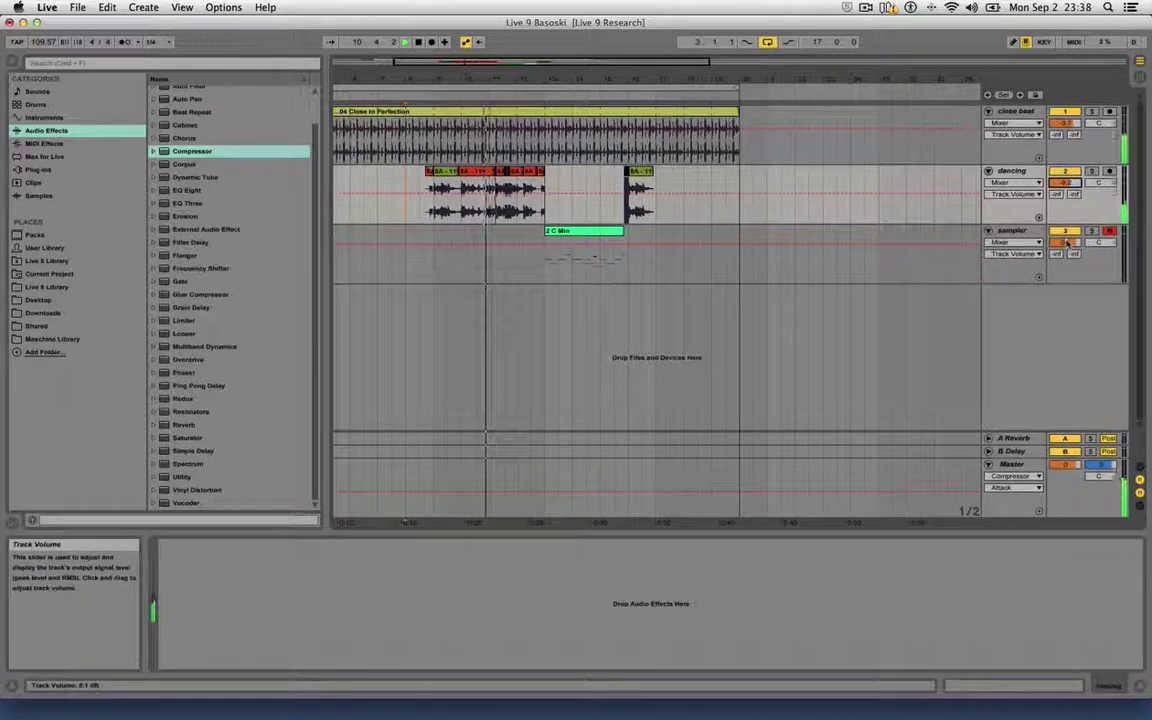
drag(1066, 243, 1066, 257)
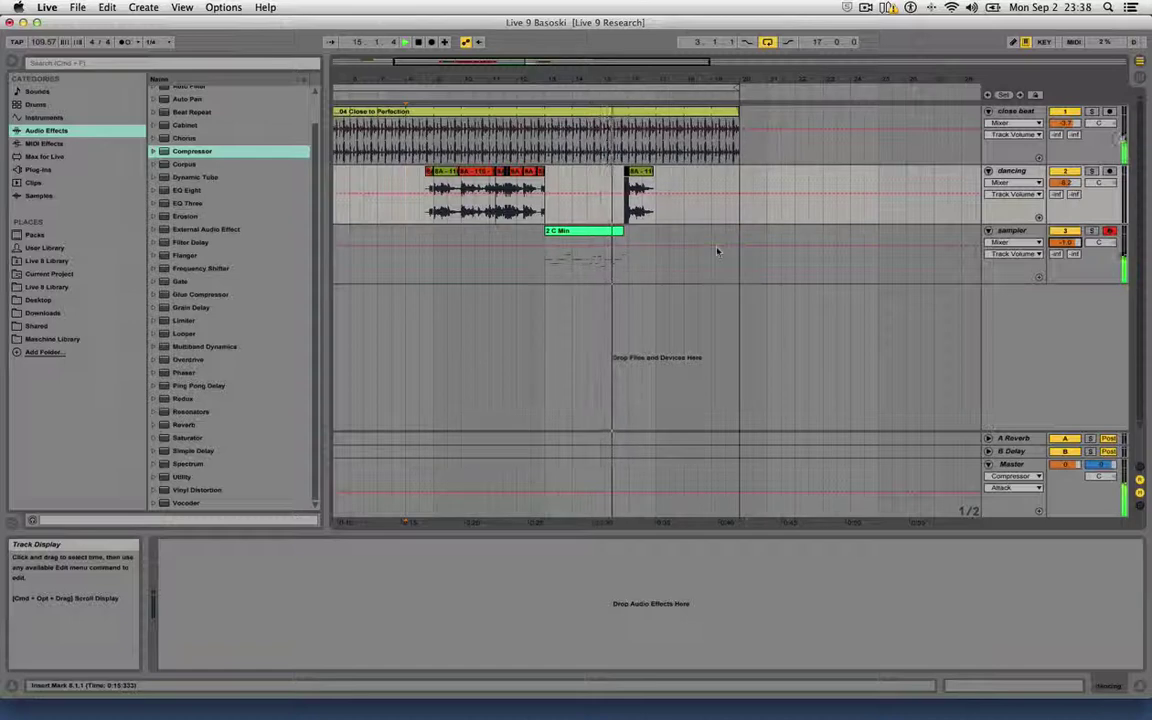
Show the track delay settings, play from bar 12 and set the sampler track's delay to -16 ms.
drag(612, 91, 607, 190)
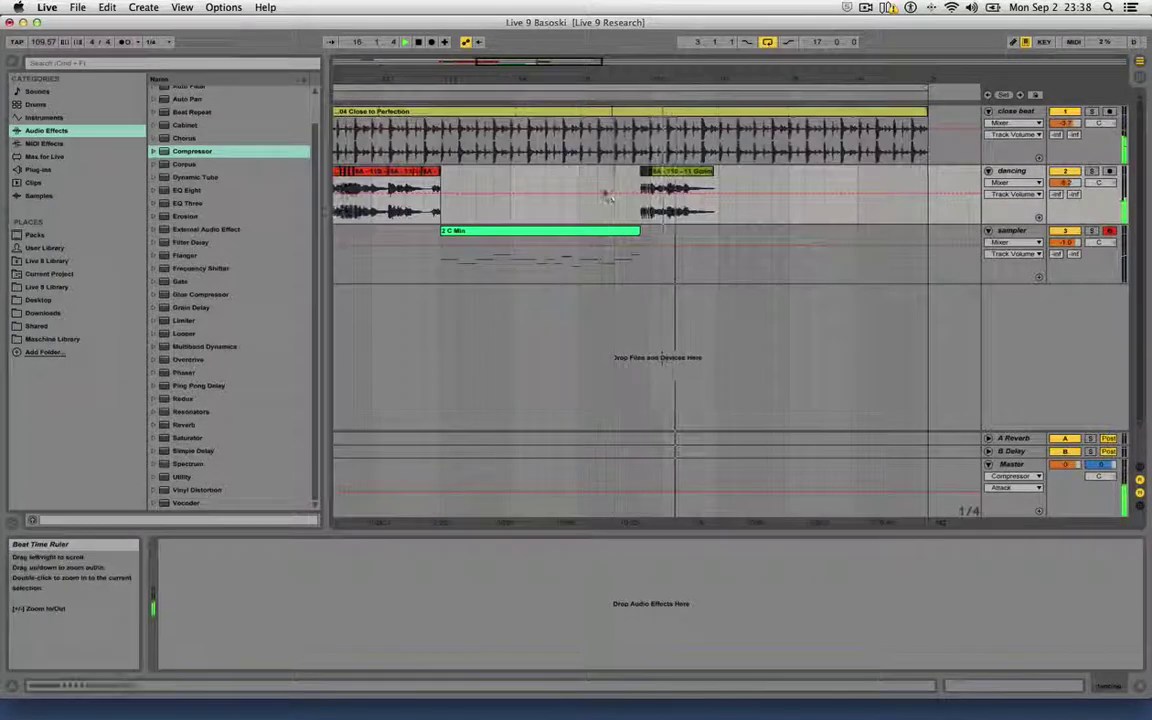
click(1005, 234)
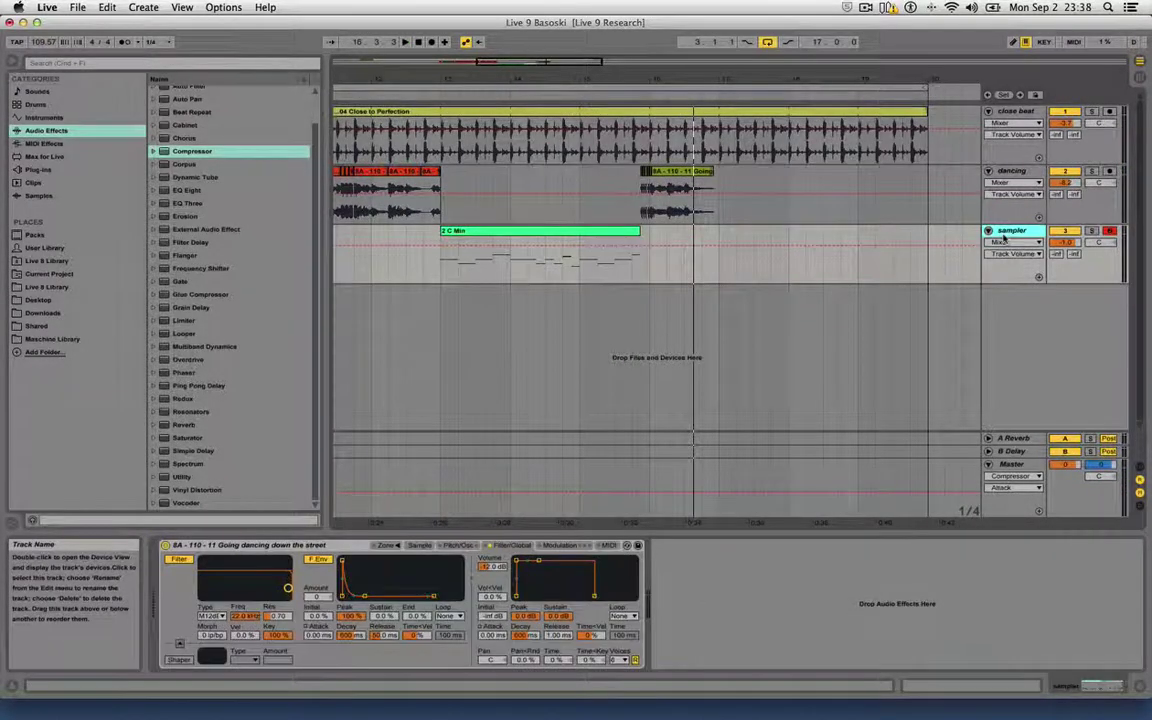
click(181, 7)
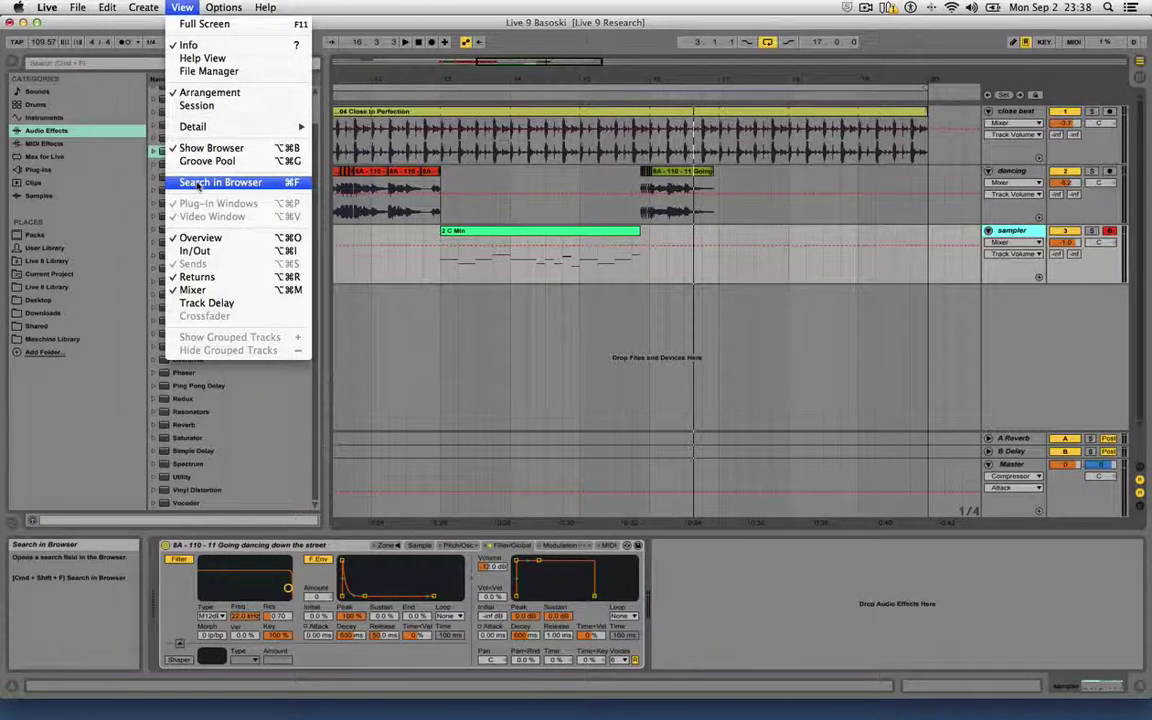
click(207, 302)
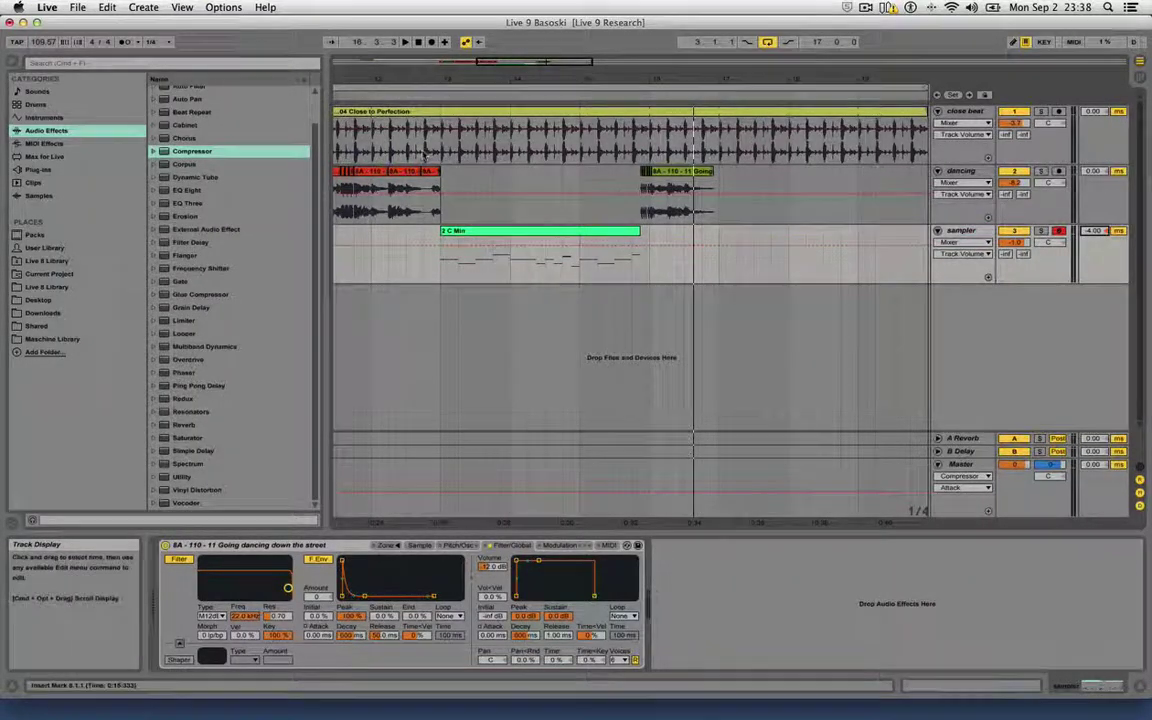
click(385, 95)
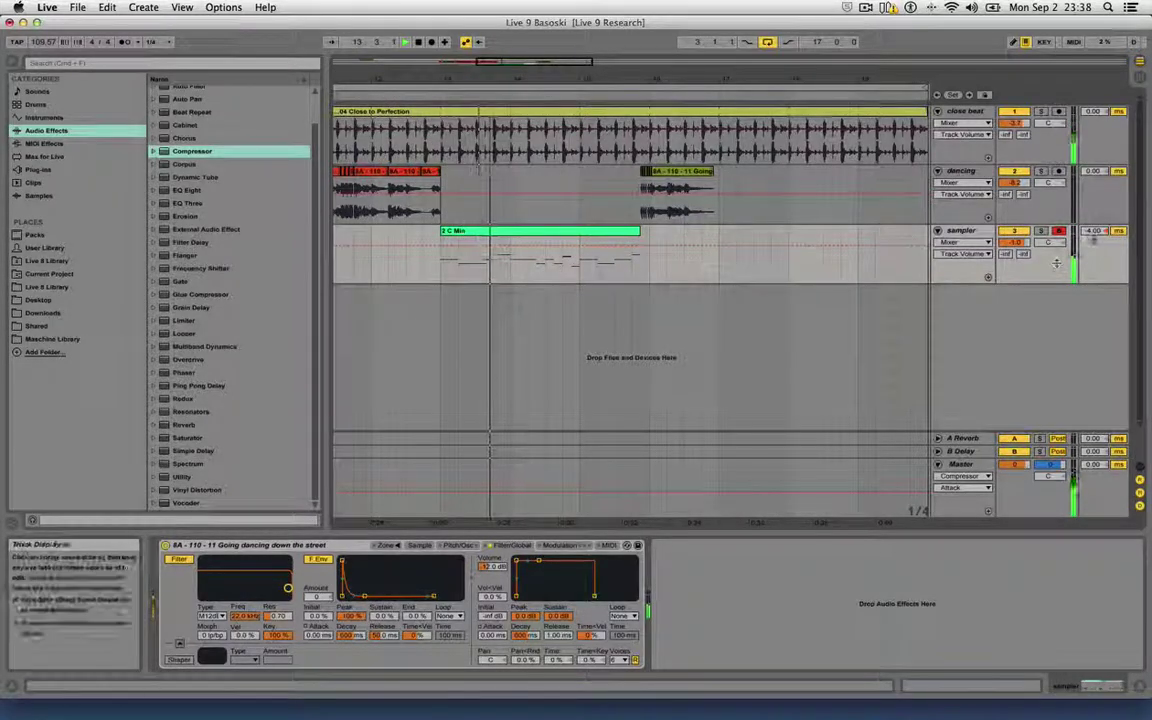
drag(1094, 231, 1094, 239)
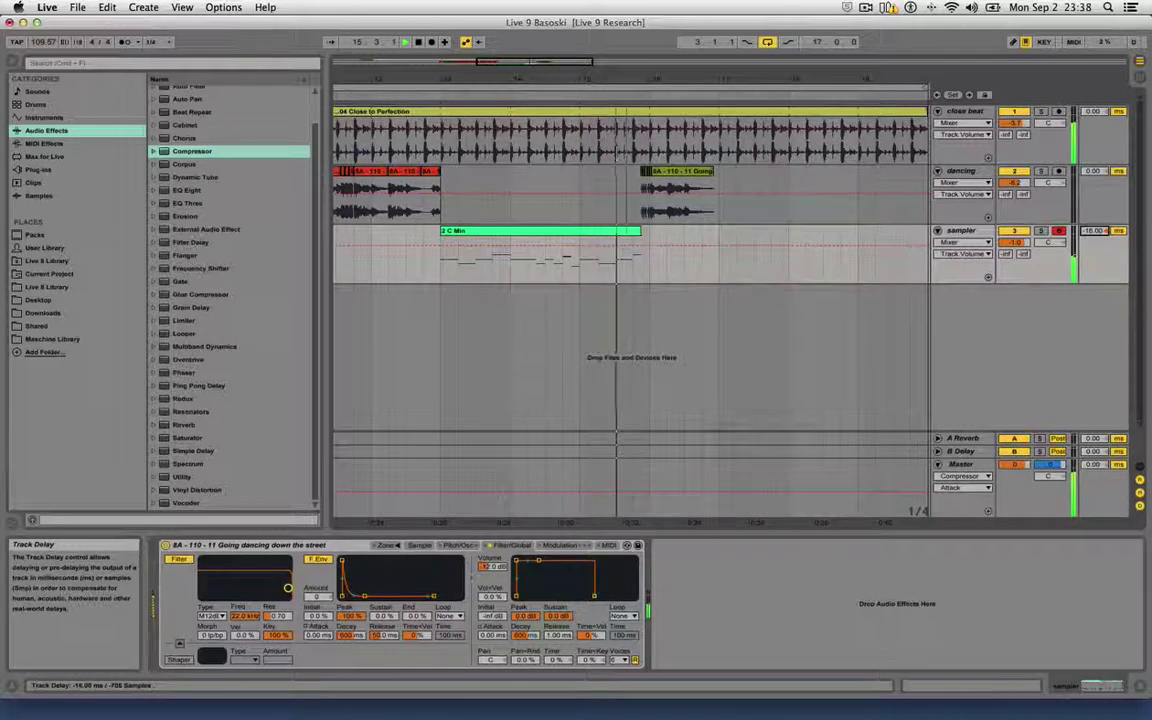
Set the sampler track's delay to -14 ms and play the arrangement from the drum-only section before the vocals.
drag(1094, 231, 1094, 229)
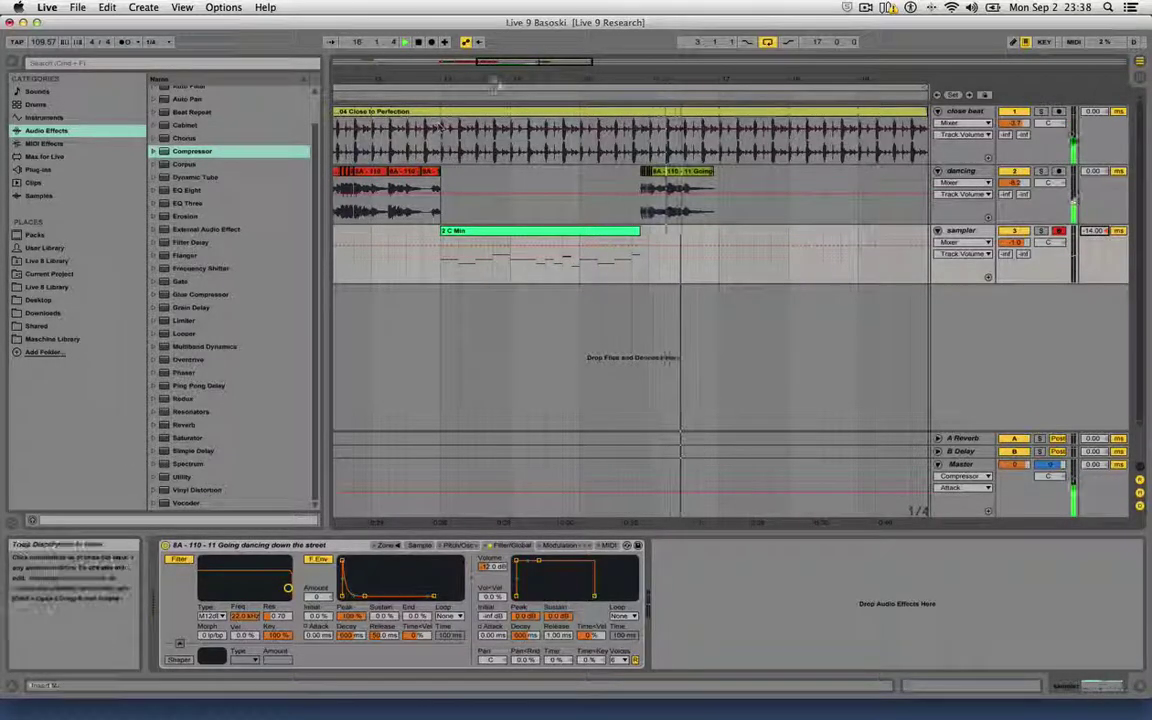
drag(496, 82, 499, 50)
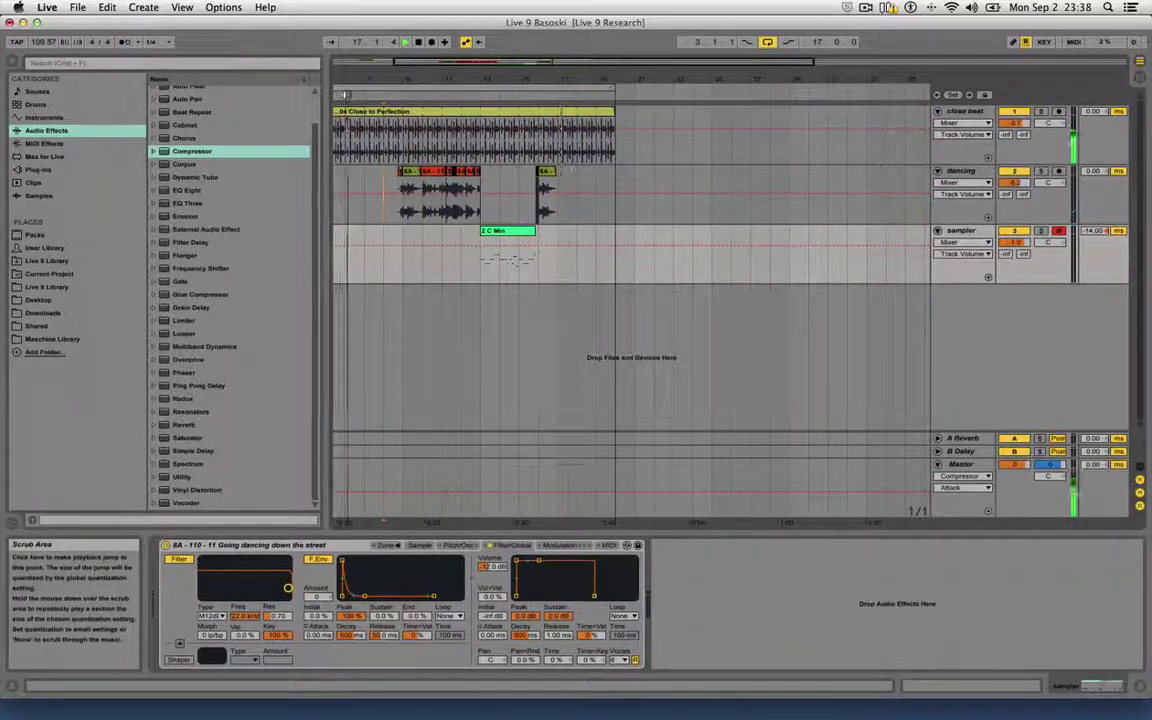
drag(352, 80, 422, 60)
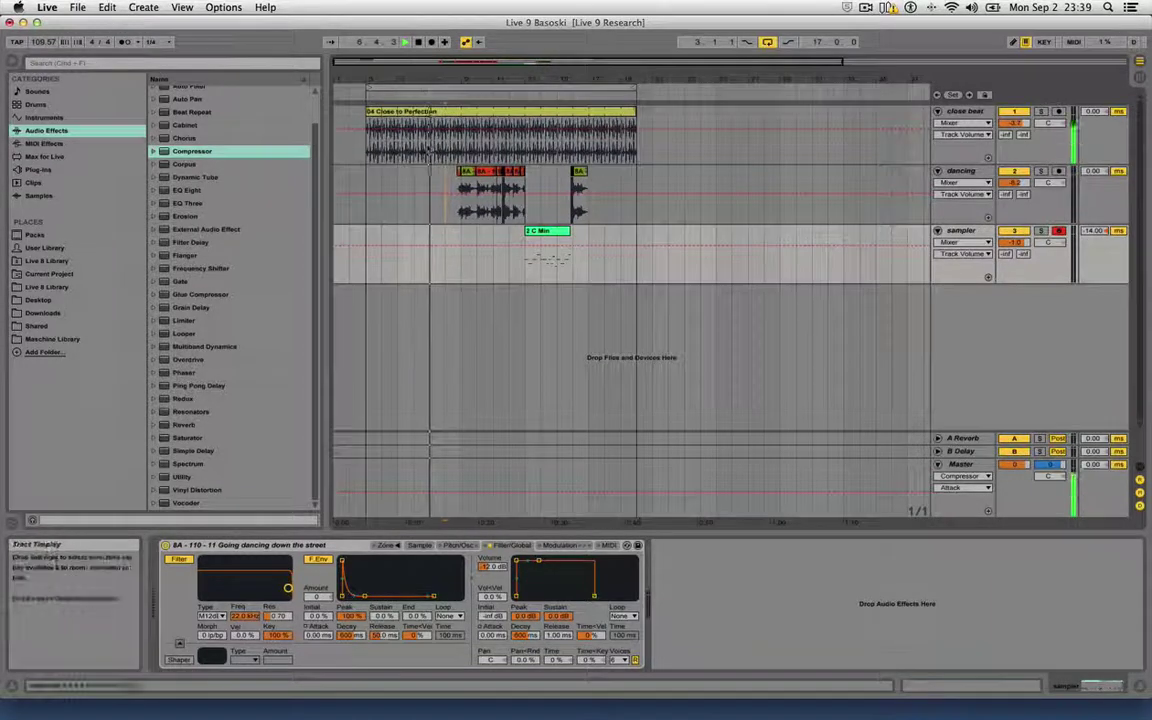
Select the dancing track and follow playback through the transition from the vocals into the 2 C Min clip.
click(962, 172)
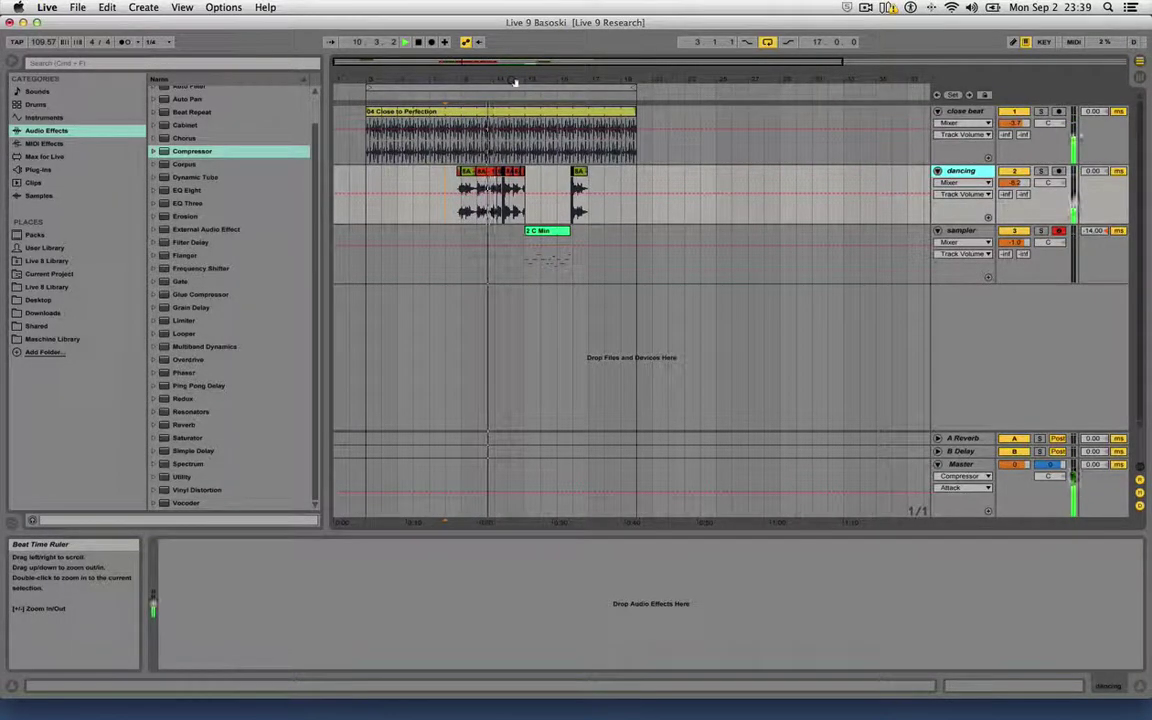
drag(515, 83, 514, 168)
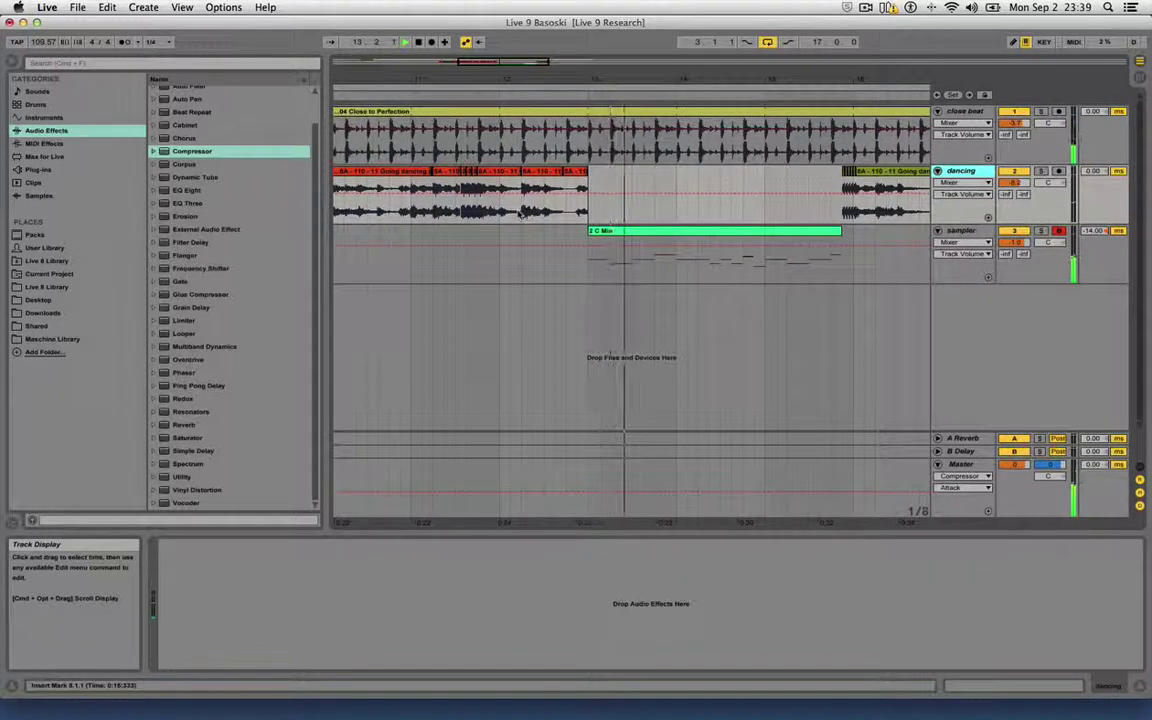
drag(670, 82, 545, 81)
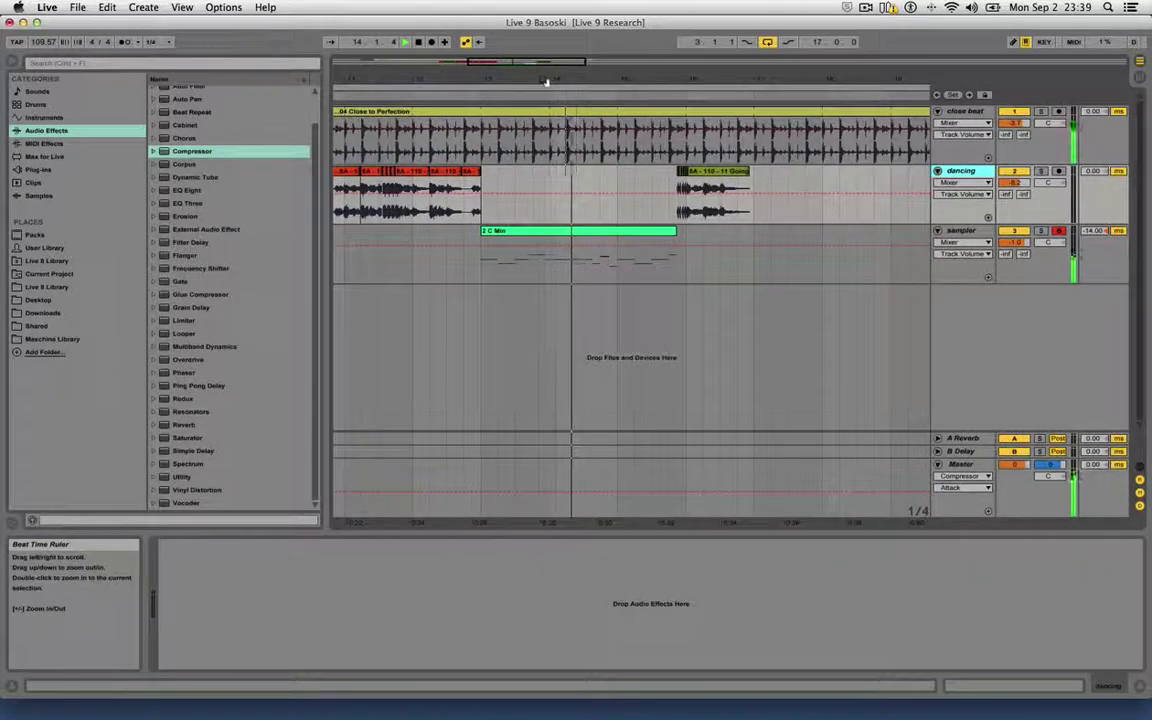